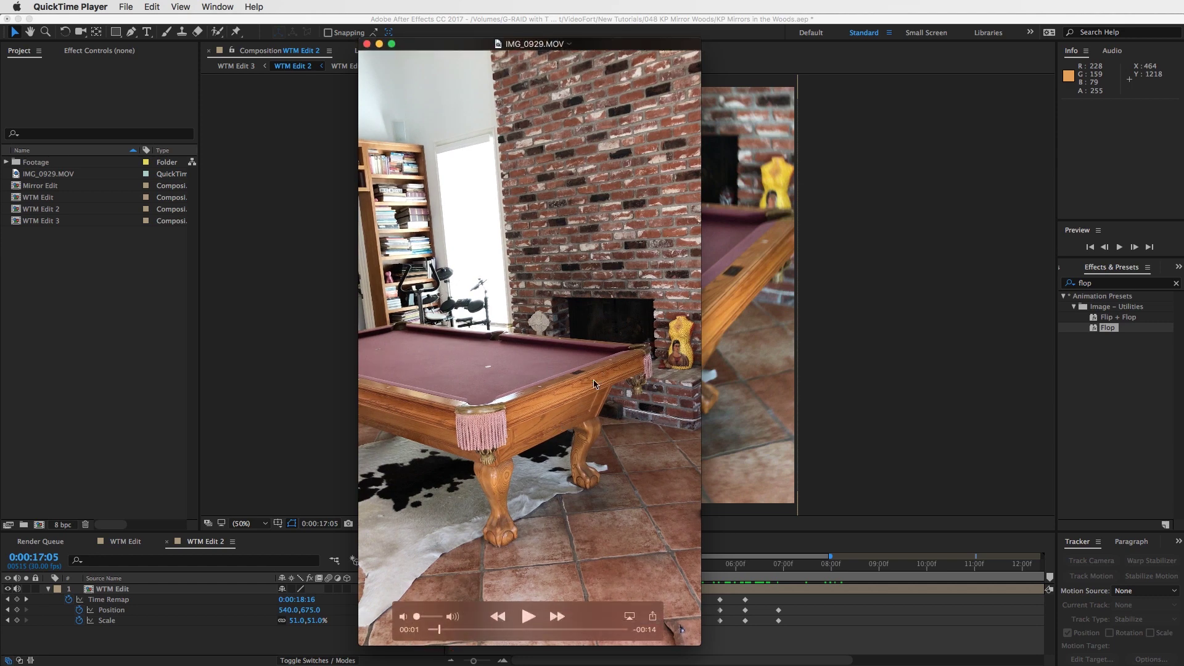
- Skim the IMG_0929.MOV footage to its end to examine the camera move around the pool table
{"action": "left_click", "coordinate": [596, 629]}
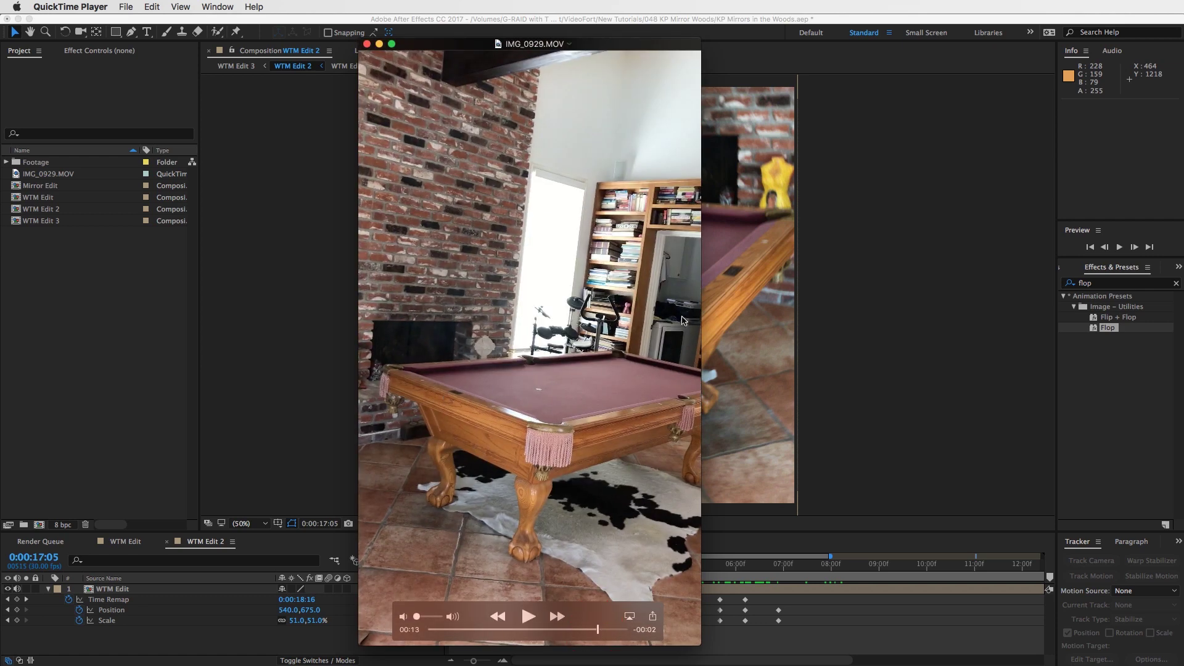
{"action": "left_click_drag", "start_coordinate": [599, 631], "coordinate": [602, 631]}
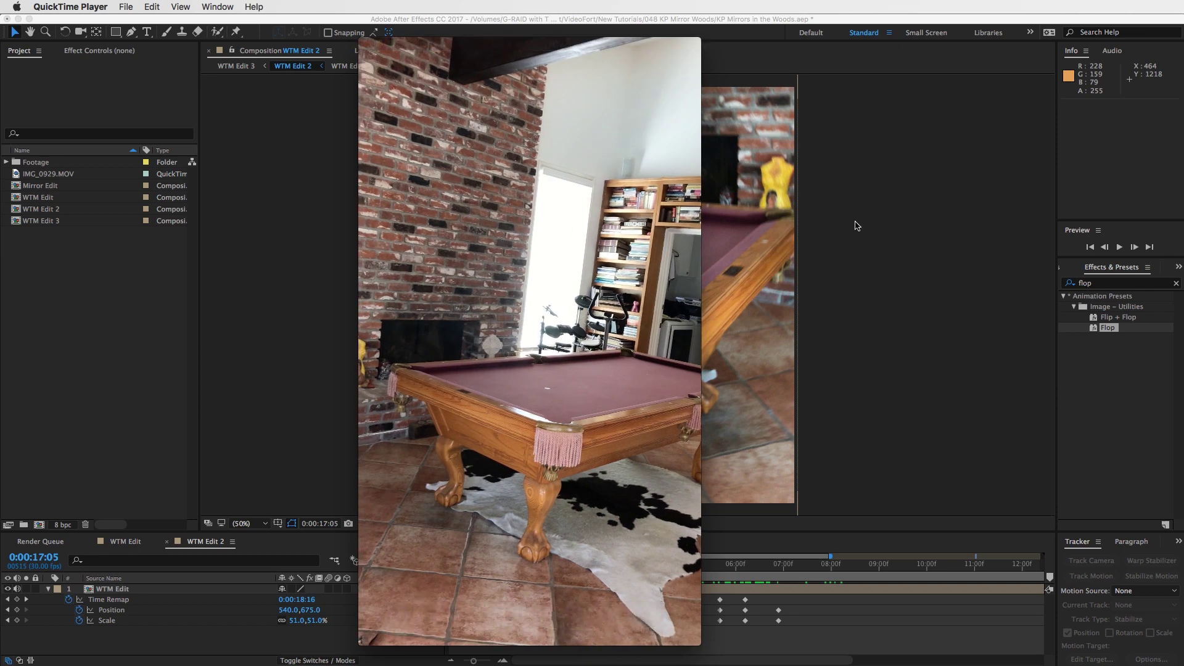
- Switch to After Effects and create a new composition from the IMG_0929.MOV footage
{"action": "left_click", "coordinate": [869, 223]}
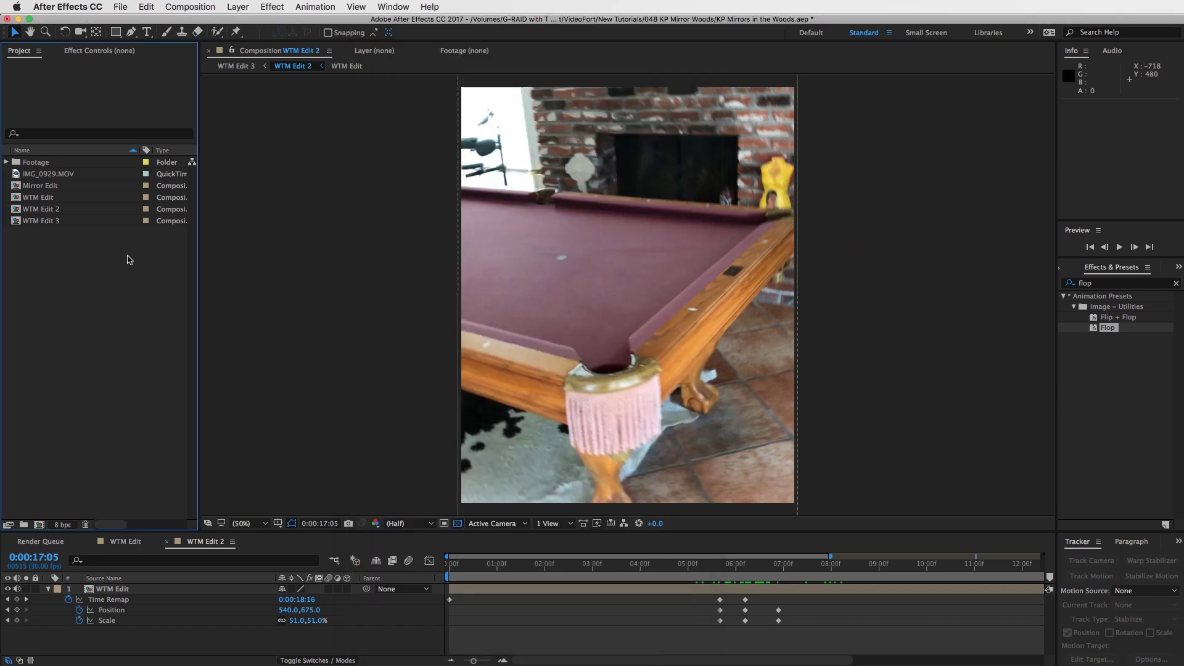
{"action": "left_click", "coordinate": [31, 176]}
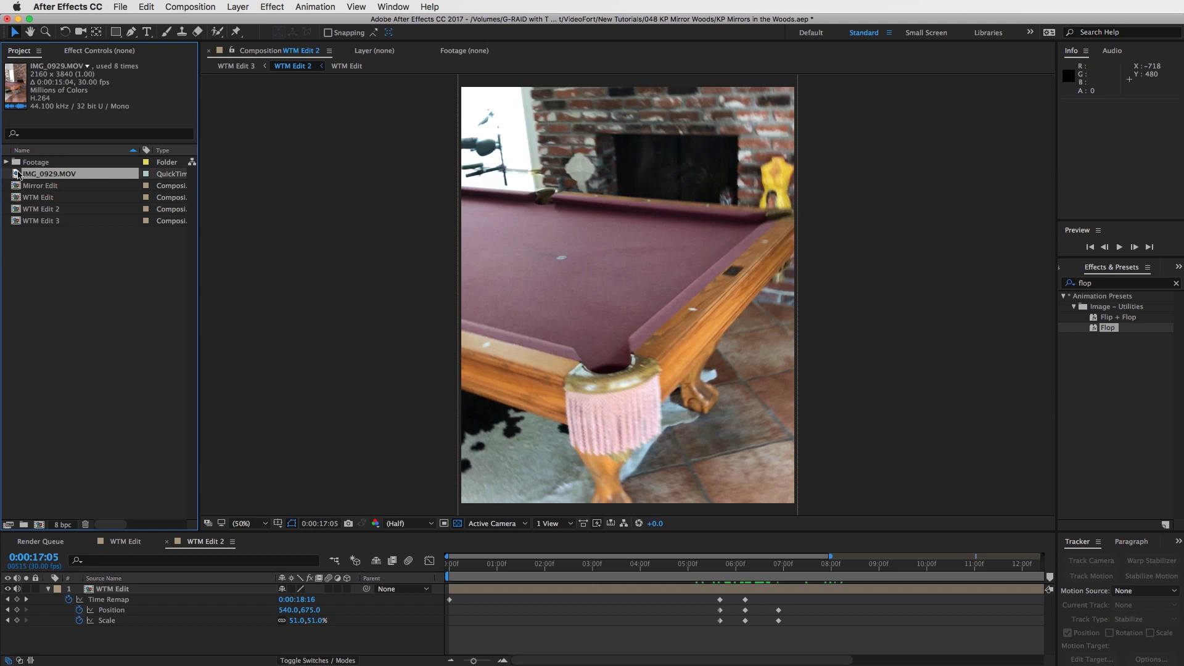
{"action": "left_click_drag", "start_coordinate": [16, 176], "coordinate": [38, 525]}
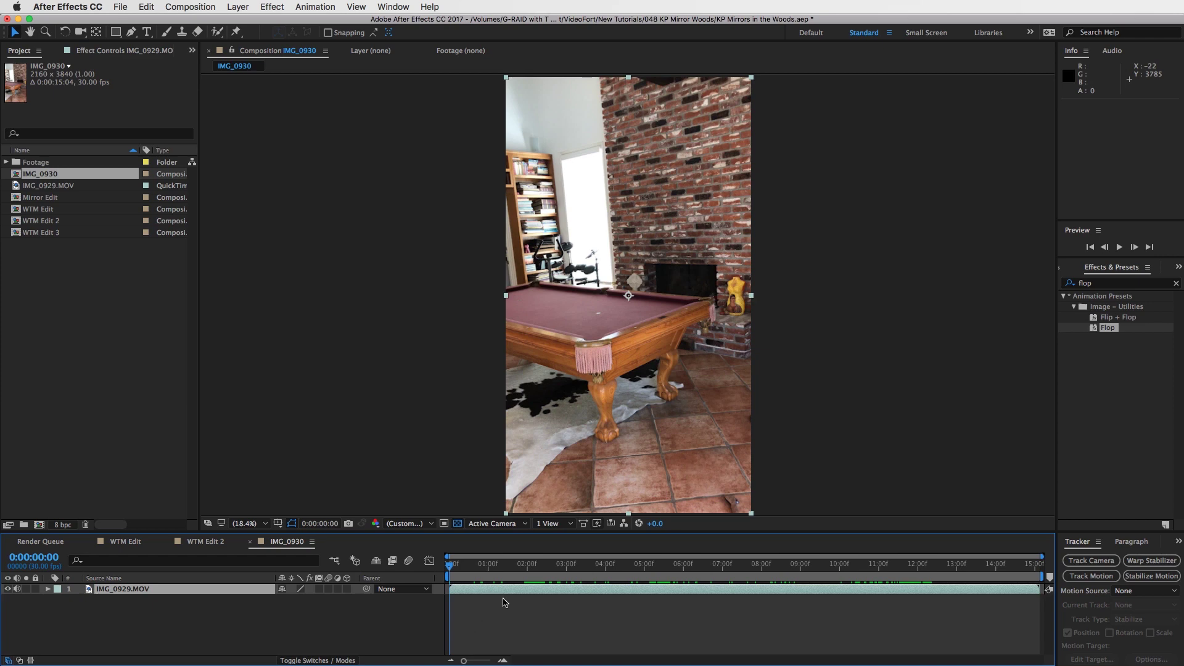
- Split the IMG_0929.MOV layer at 0:00:01:26 and delete the segment before the cut
{"action": "left_click", "coordinate": [492, 563]}
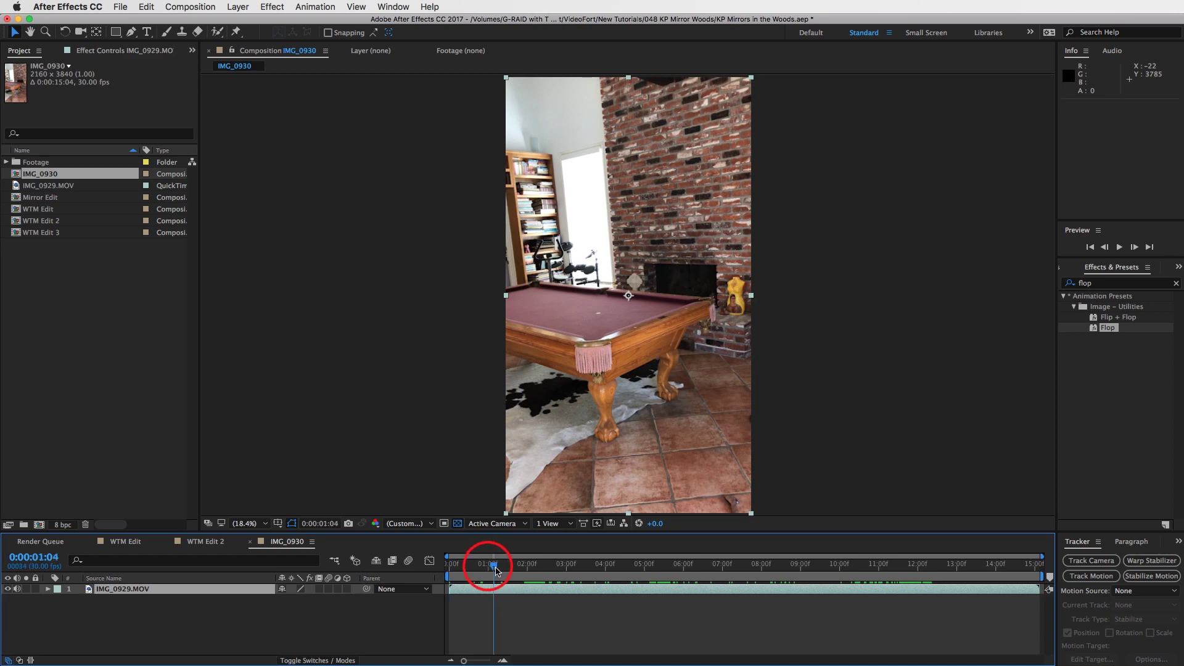
{"action": "left_click_drag", "start_coordinate": [501, 566], "coordinate": [522, 567]}
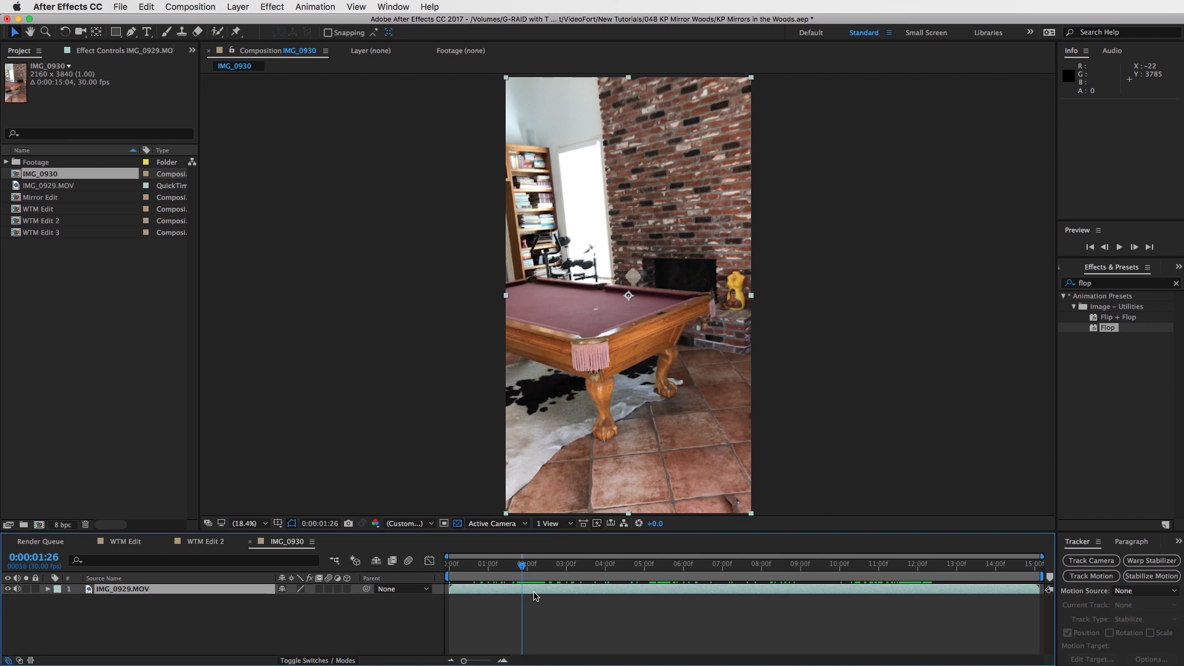
{"action": "key", "text": "super+shift+d"}
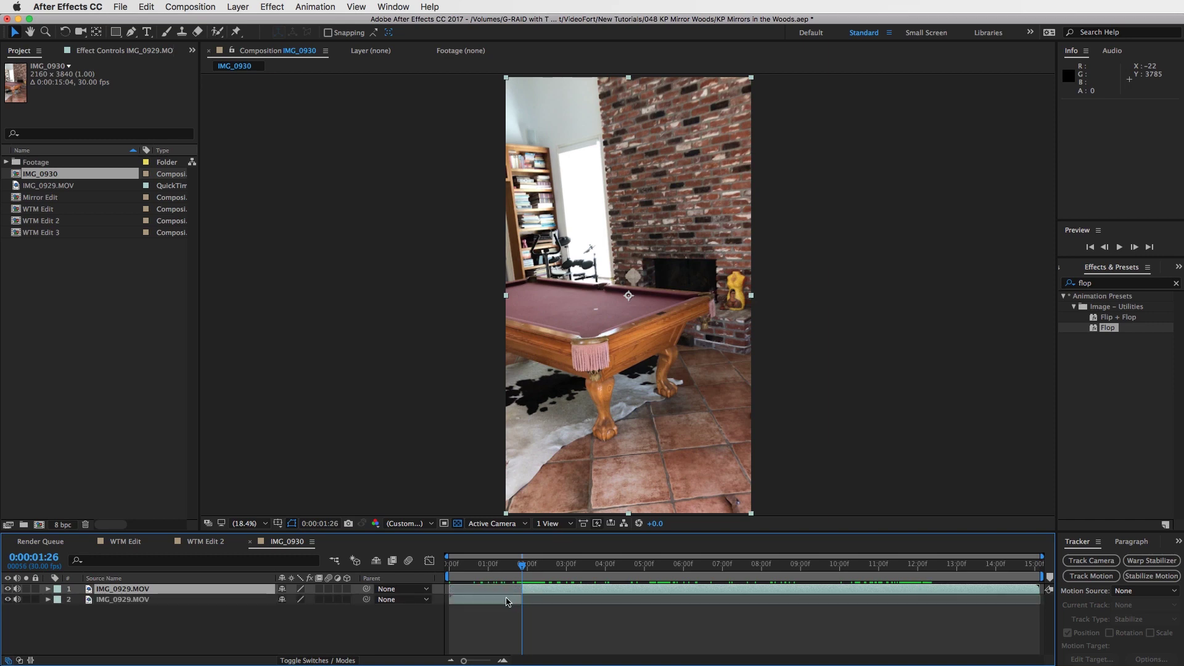
{"action": "left_click", "coordinate": [507, 602]}
{"action": "key", "text": "Delete"}
- Split the remaining footage layer at 0:00:12:18 and delete the segment after the cut
{"action": "left_click_drag", "start_coordinate": [557, 570], "coordinate": [942, 566]}
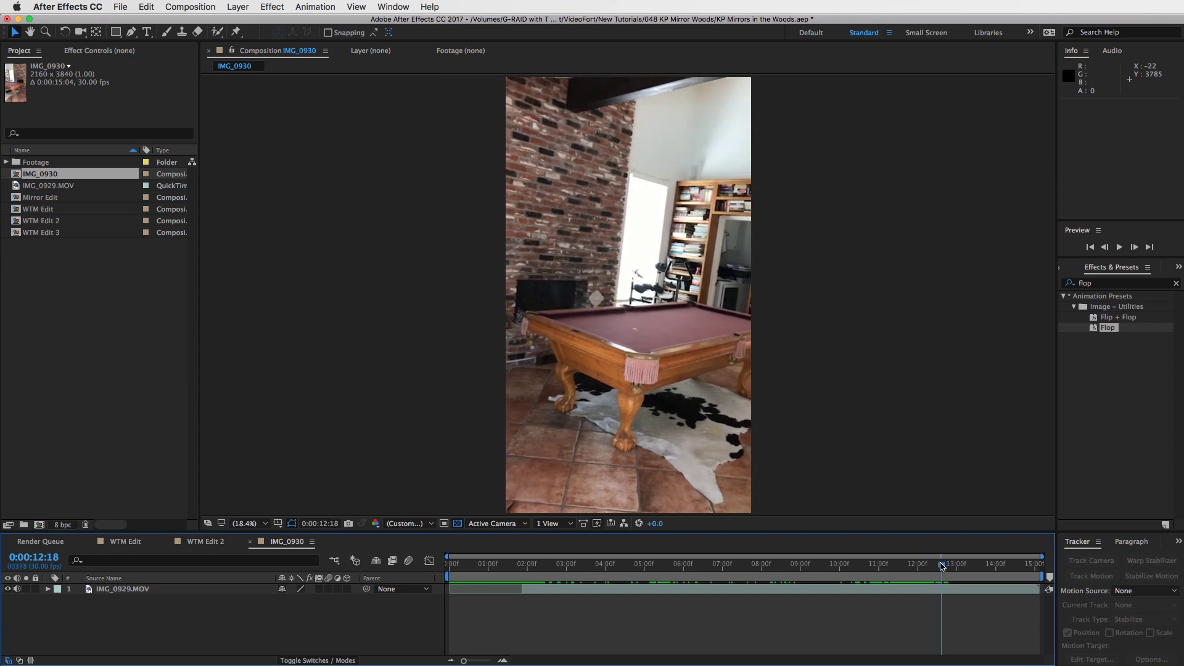
{"action": "key", "text": "super+a"}
{"action": "key", "text": "super+shift+d"}
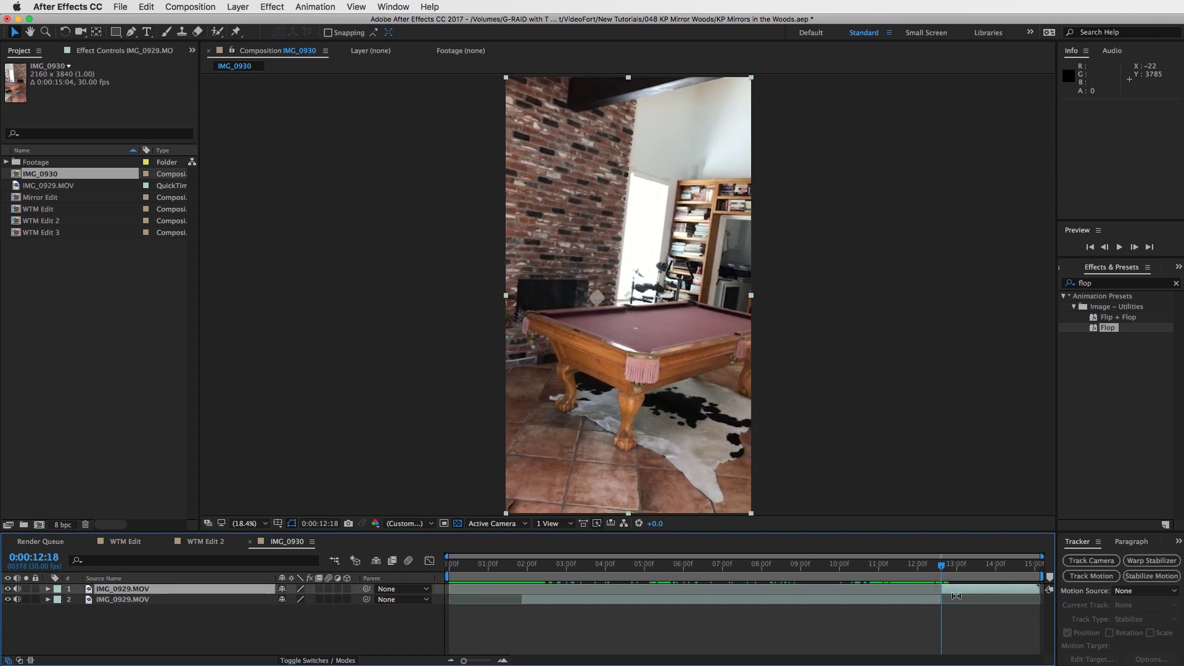
{"action": "left_click", "coordinate": [956, 591]}
{"action": "key", "text": "Delete"}
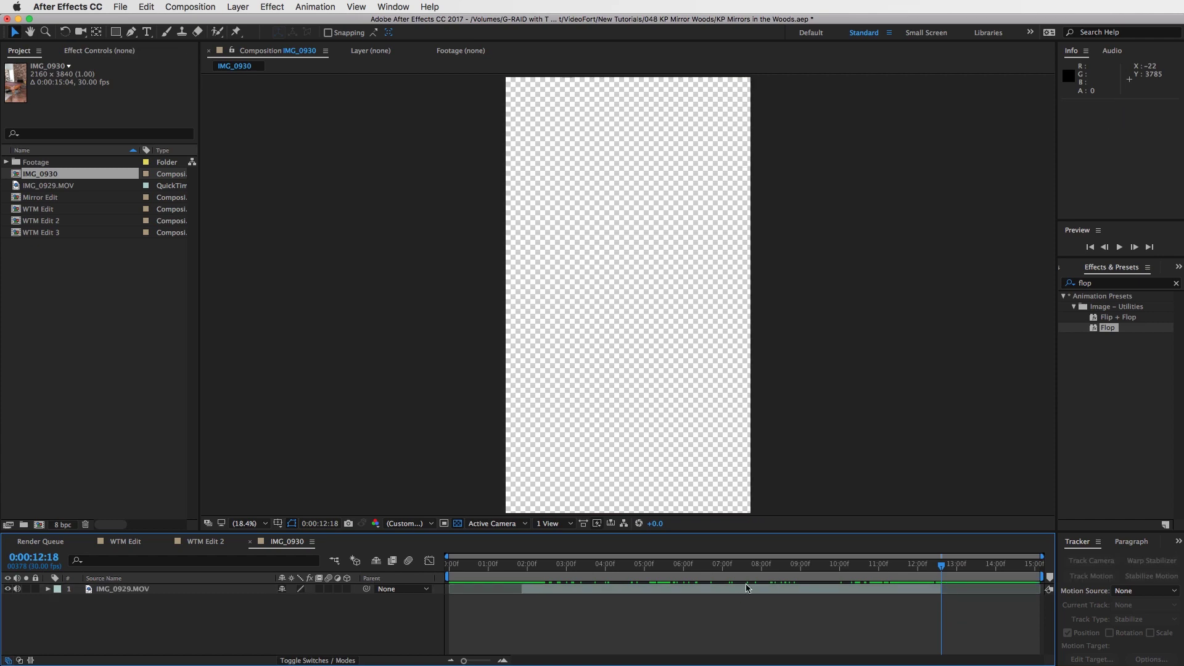
- Shift the trimmed clip to start at 0:00:00:00 and rename its layer First Clip
{"action": "left_click_drag", "start_coordinate": [730, 594], "coordinate": [658, 591]}
{"action": "left_click", "coordinate": [139, 591]}
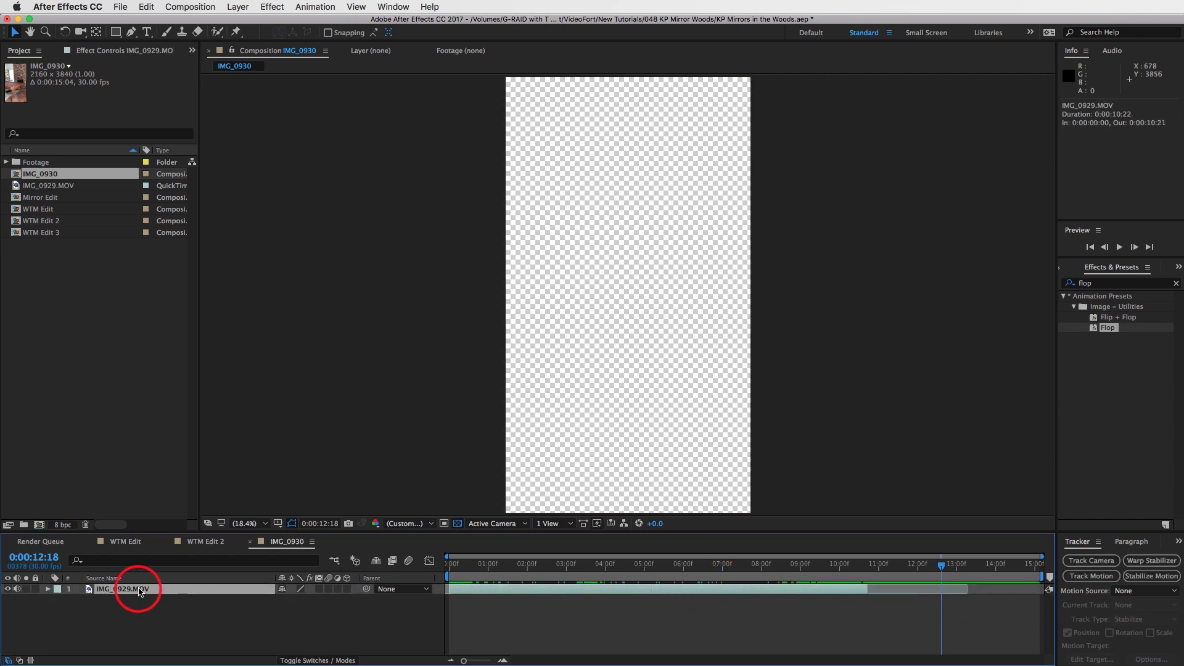
{"action": "key", "text": "Return"}
{"action": "type", "text": "First Cl"}
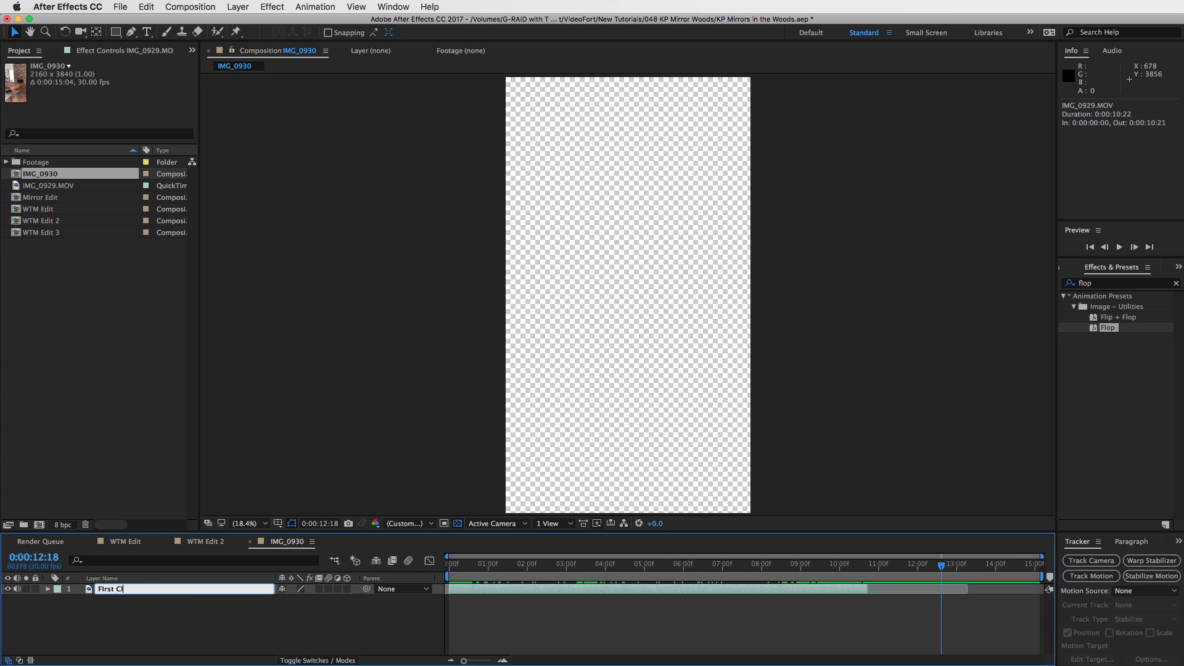
{"action": "type", "text": "ip"}
{"action": "key", "text": "Return"}
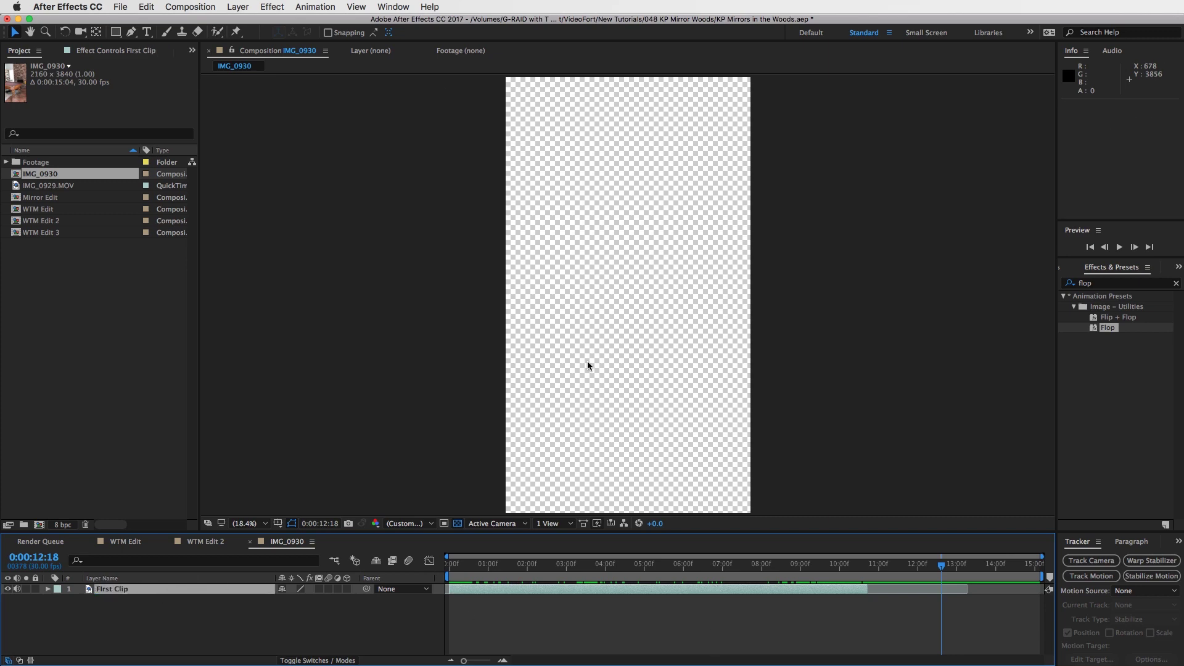
- Set the composition's duration to 0:00:35:04 and show the whole duration in the timeline
{"action": "left_click", "coordinate": [190, 6]}
{"action": "left_click", "coordinate": [204, 40]}
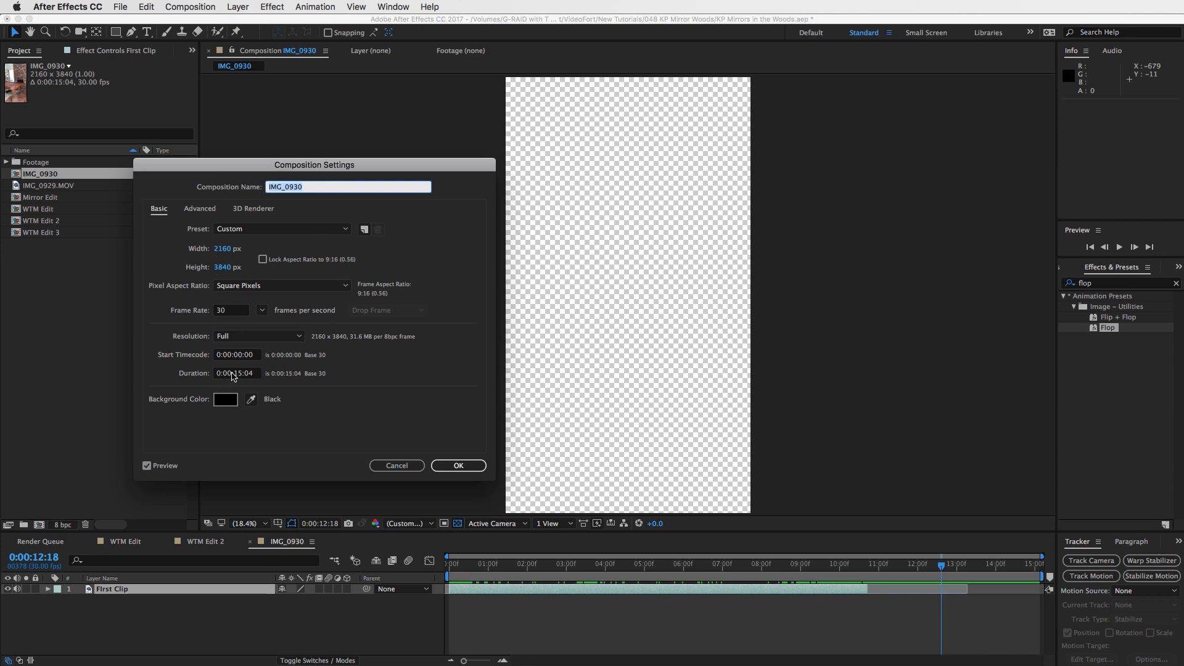
{"action": "left_click", "coordinate": [238, 375]}
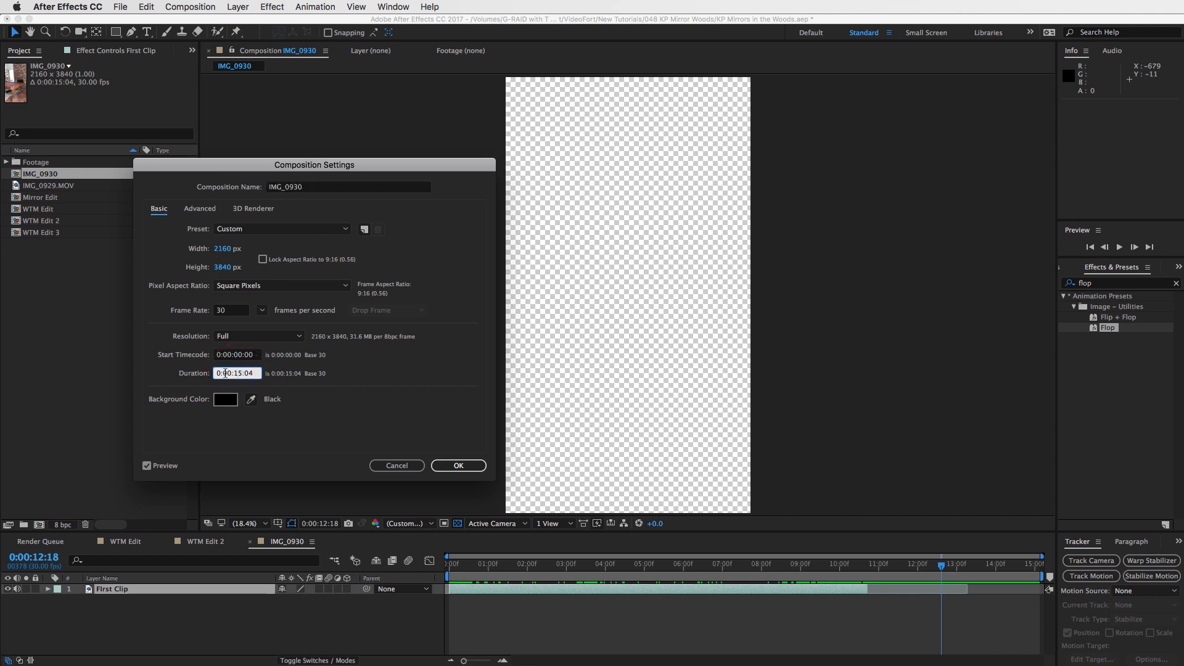
{"action": "type", "text": "3504"}
{"action": "key", "text": "Return"}
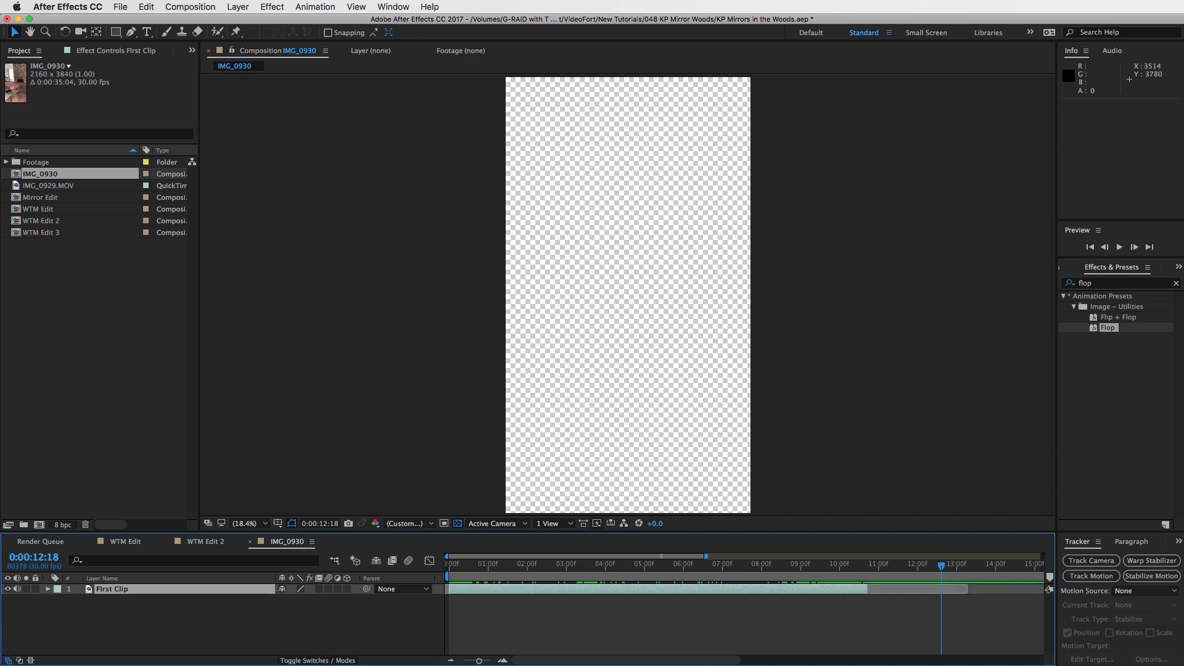
{"action": "left_click_drag", "start_coordinate": [478, 659], "coordinate": [465, 661]}
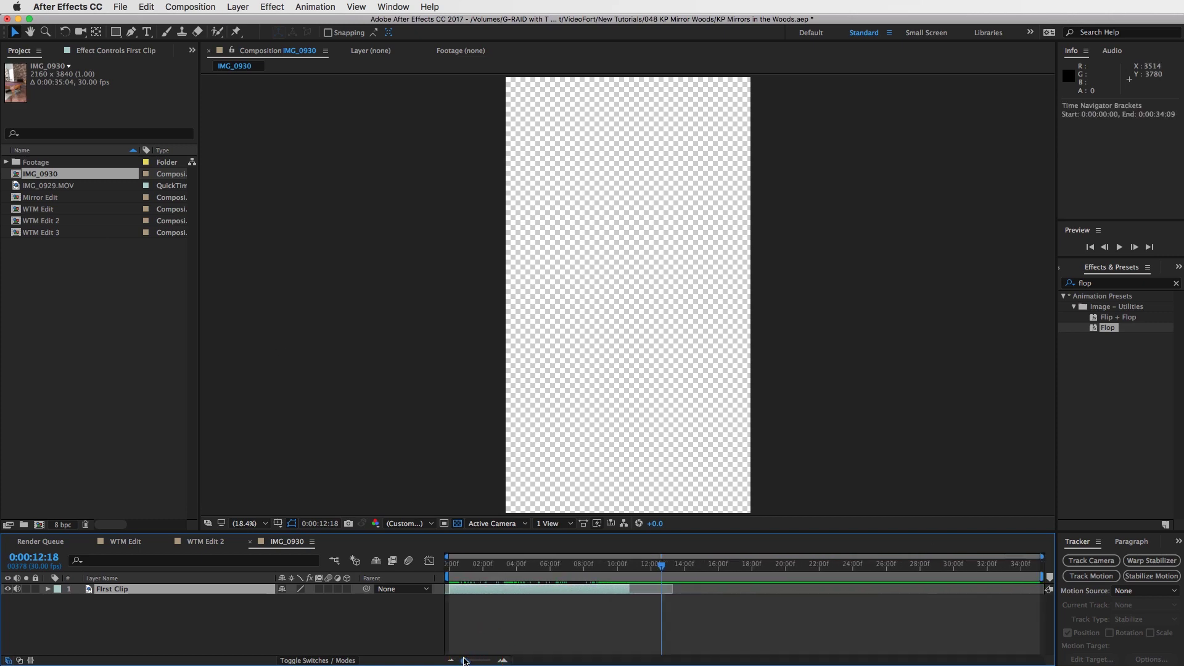
- Duplicate First Clip and place the copy directly after the original, starting at 0:00:10:22
{"action": "left_click", "coordinate": [600, 591]}
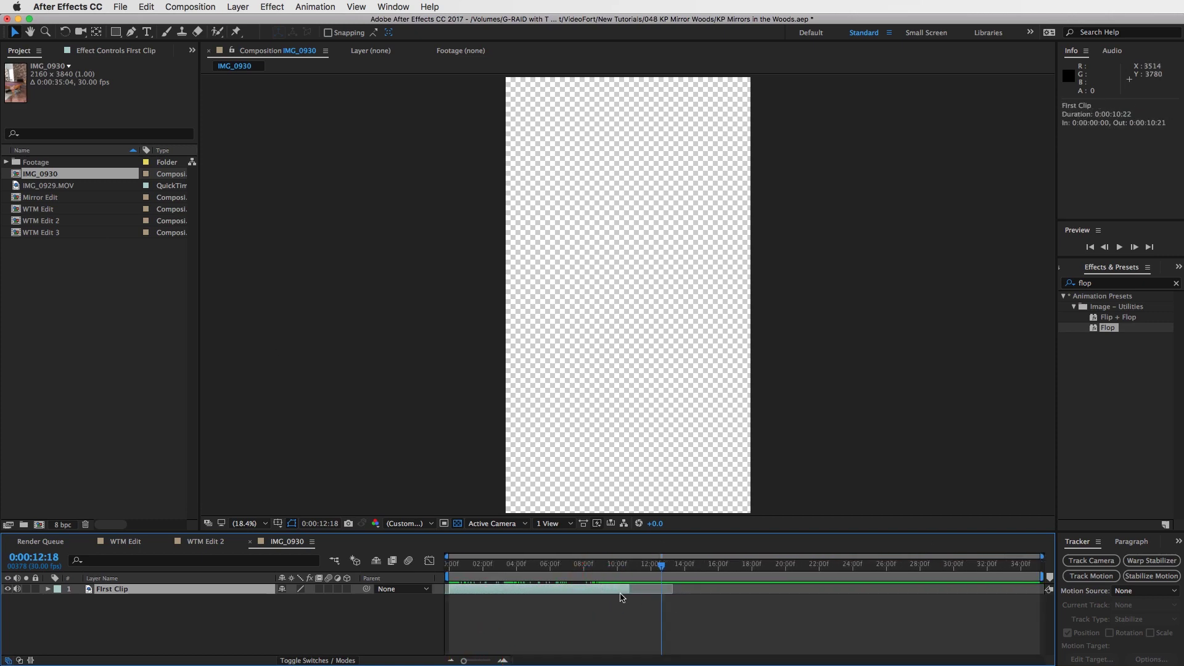
{"action": "key", "text": "super+d"}
{"action": "left_click_drag", "start_coordinate": [539, 588], "coordinate": [718, 592]}
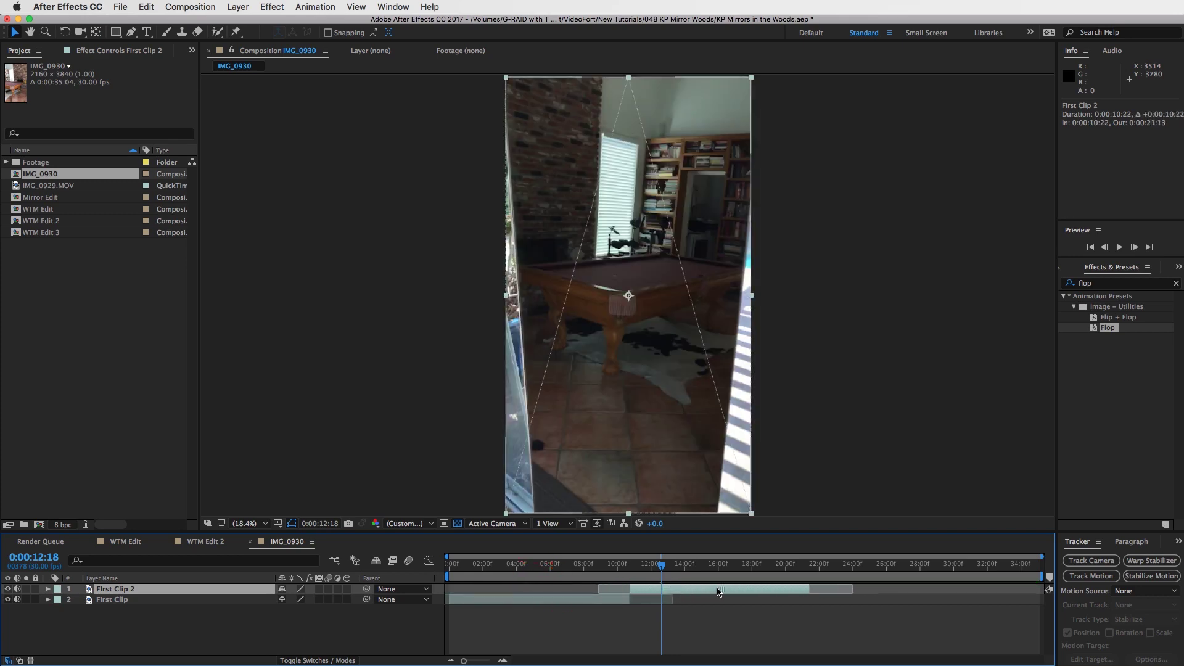
- Find the Flop animation preset and apply it to First Clip 2 to mirror it horizontally
{"action": "left_click", "coordinate": [628, 564]}
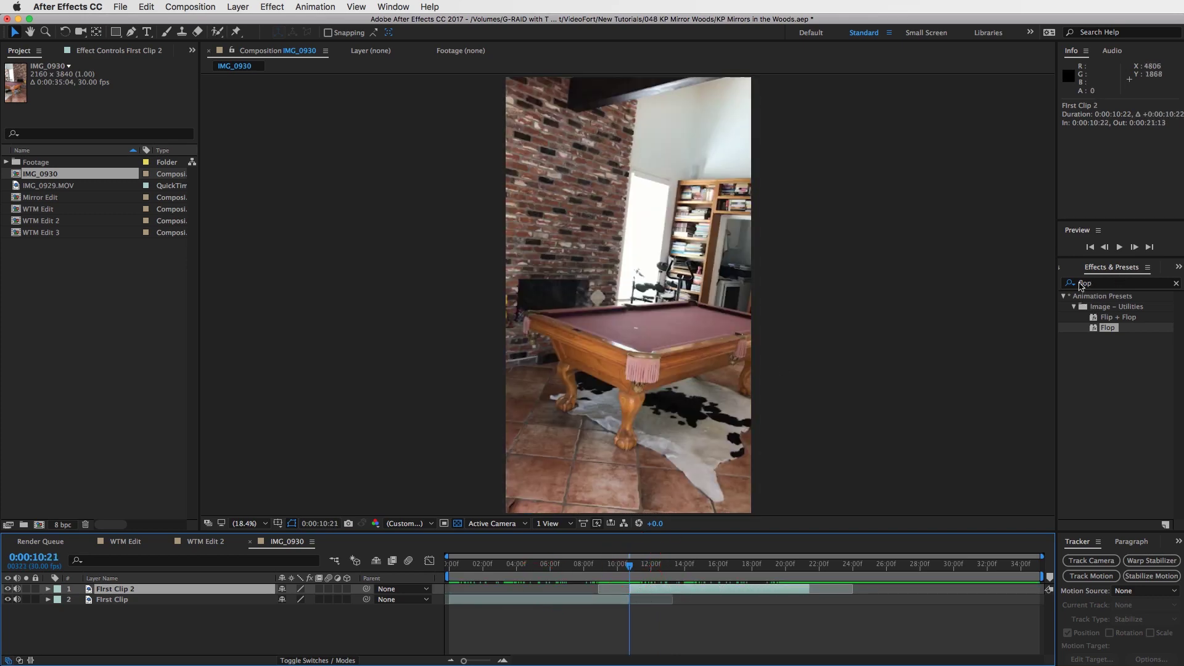
{"action": "left_click", "coordinate": [1109, 284]}
{"action": "key", "text": "BackSpace"}
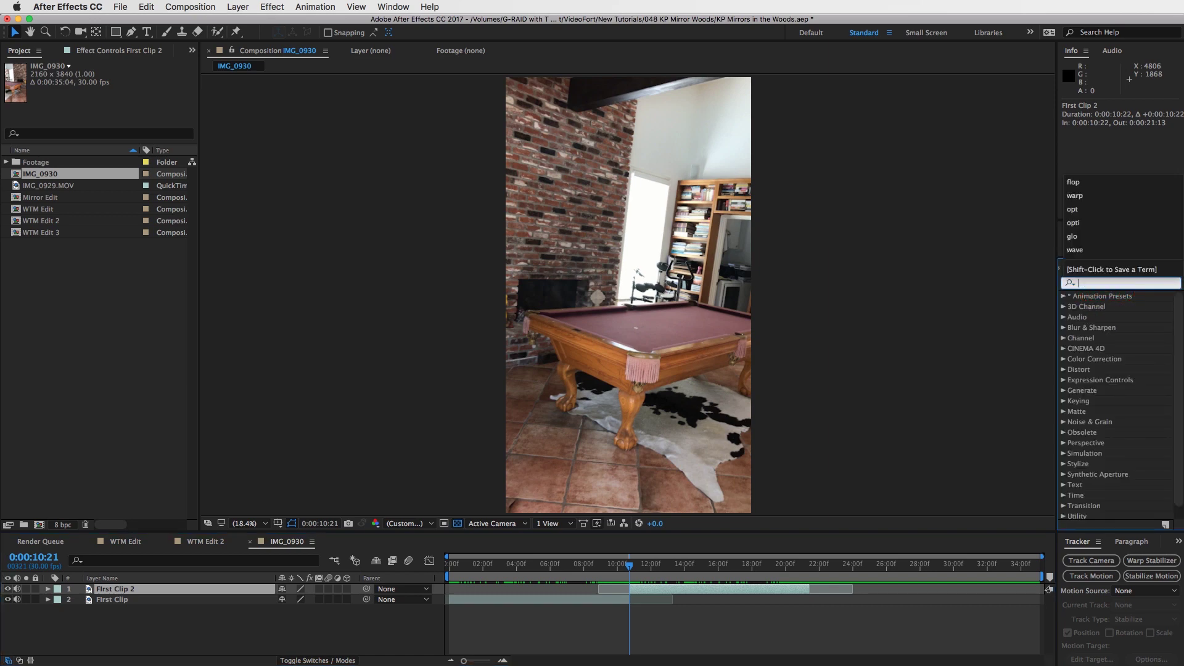
{"action": "type", "text": "Flop"}
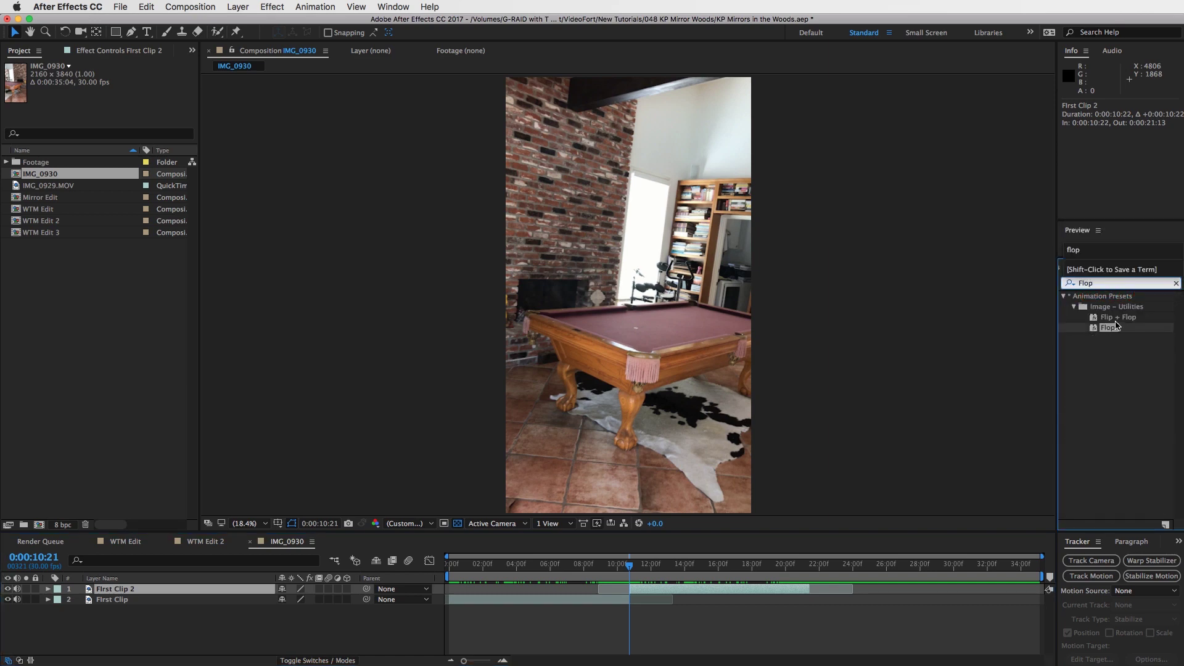
{"action": "left_click_drag", "start_coordinate": [1095, 331], "coordinate": [747, 589]}
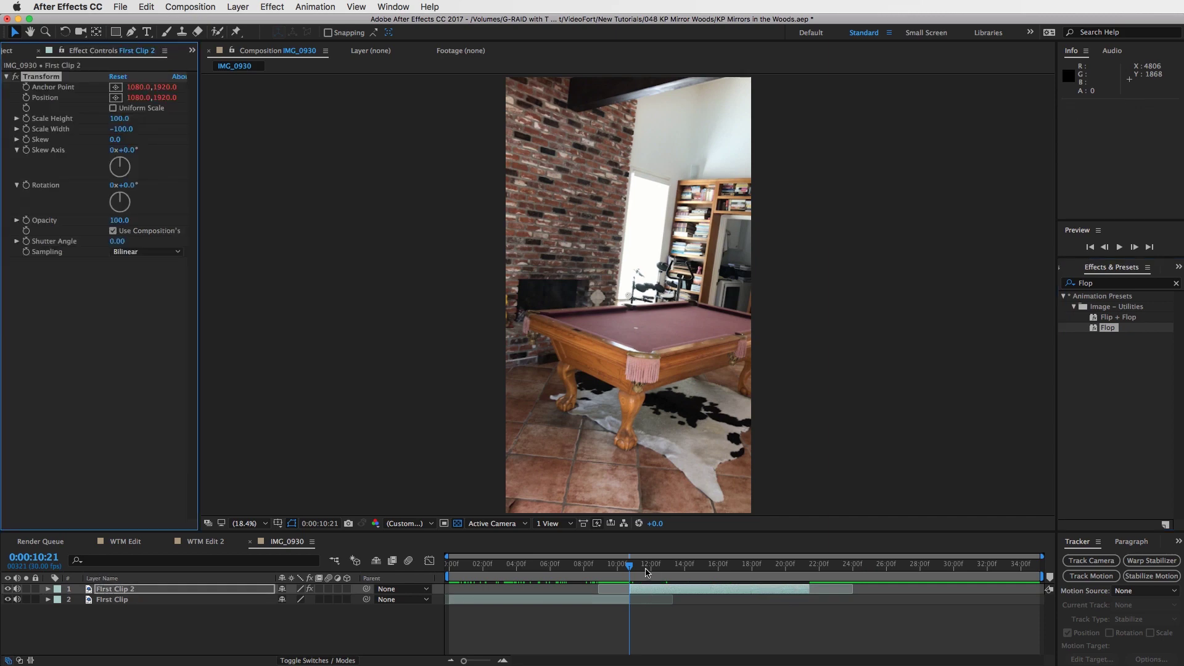
- Check the cut between the clips and make First Clip 2 start at 0:00:10:21, overlapping First Clip by one frame
{"action": "key", "text": "Page_Down"}
{"action": "key", "text": "Page_Up"}
{"action": "key", "text": "="}
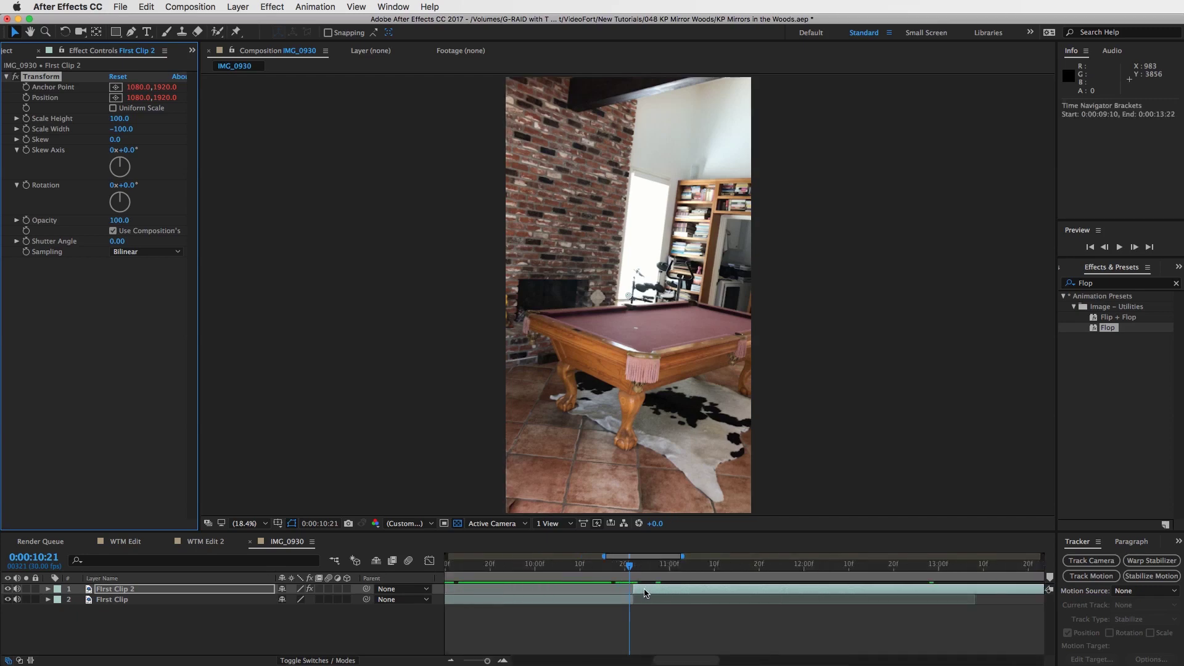
{"action": "key", "text": "="}
{"action": "key", "text": "="}
{"action": "left_click", "coordinate": [606, 566]}
{"action": "left_click", "coordinate": [647, 588]}
{"action": "key", "text": "["}
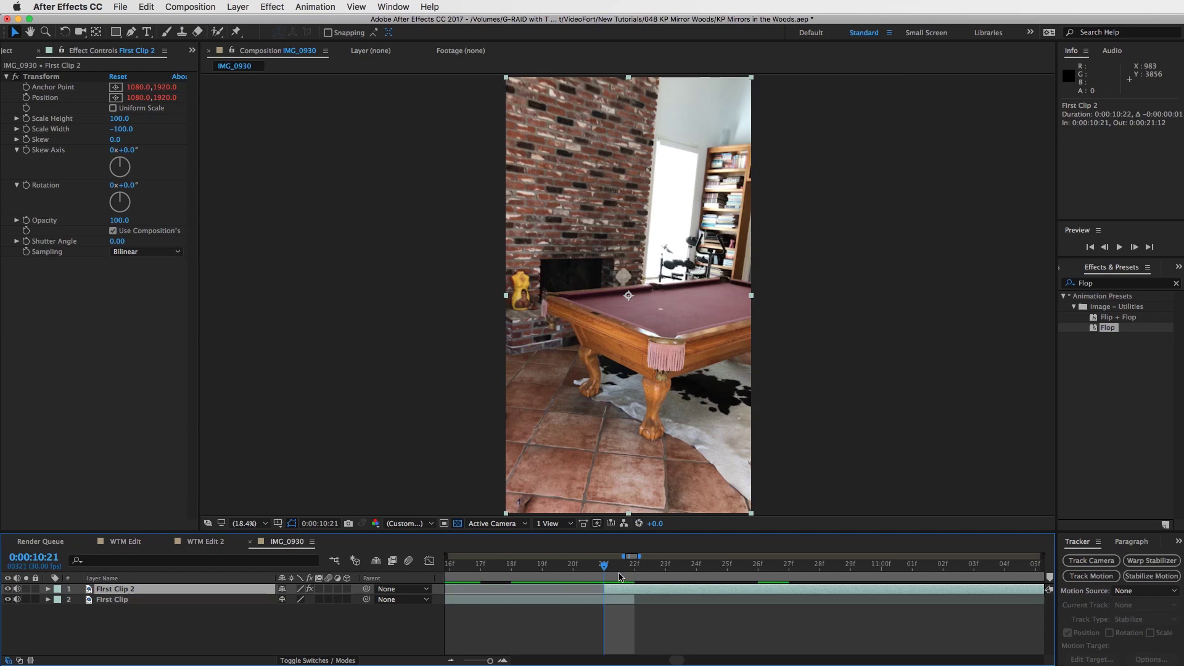
- Set the opacity of First Clip 2 to 50% so both clips show in the overlap
{"action": "key", "text": "t"}
{"action": "type", "text": "50"}
{"action": "key", "text": "Return"}
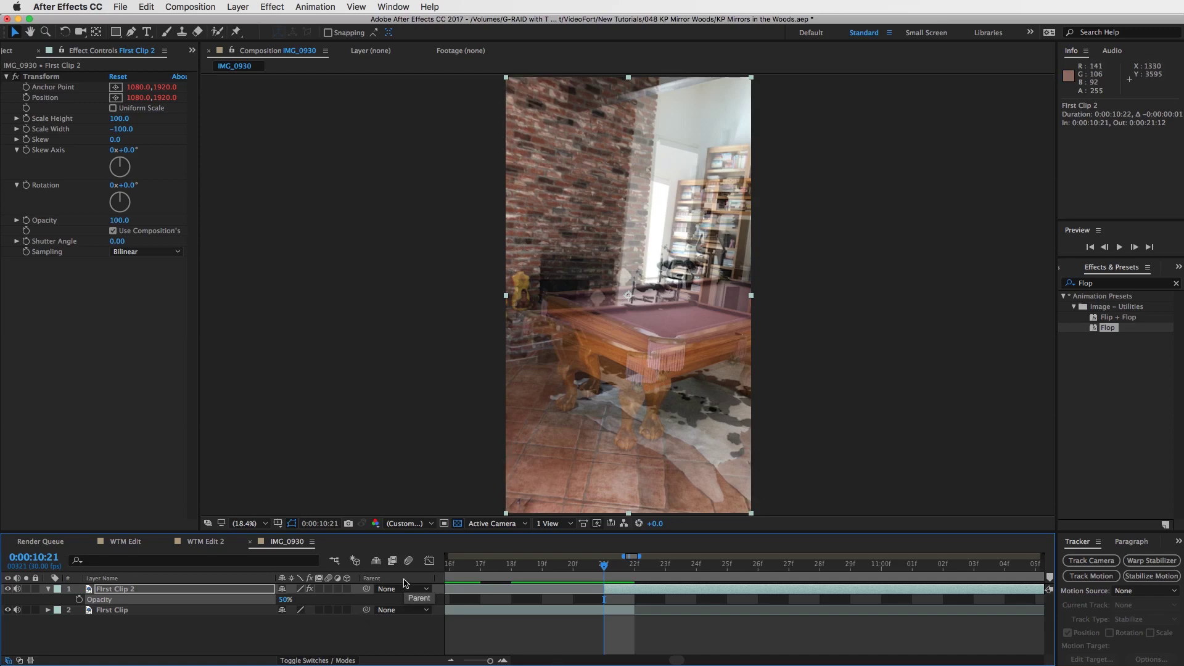
- Reveal Position, Scale and Rotation on First Clip 2 and set a starting keyframe for each at 0:00:10:21
{"action": "key", "text": "shift+p"}
{"action": "key", "text": "shift+r"}
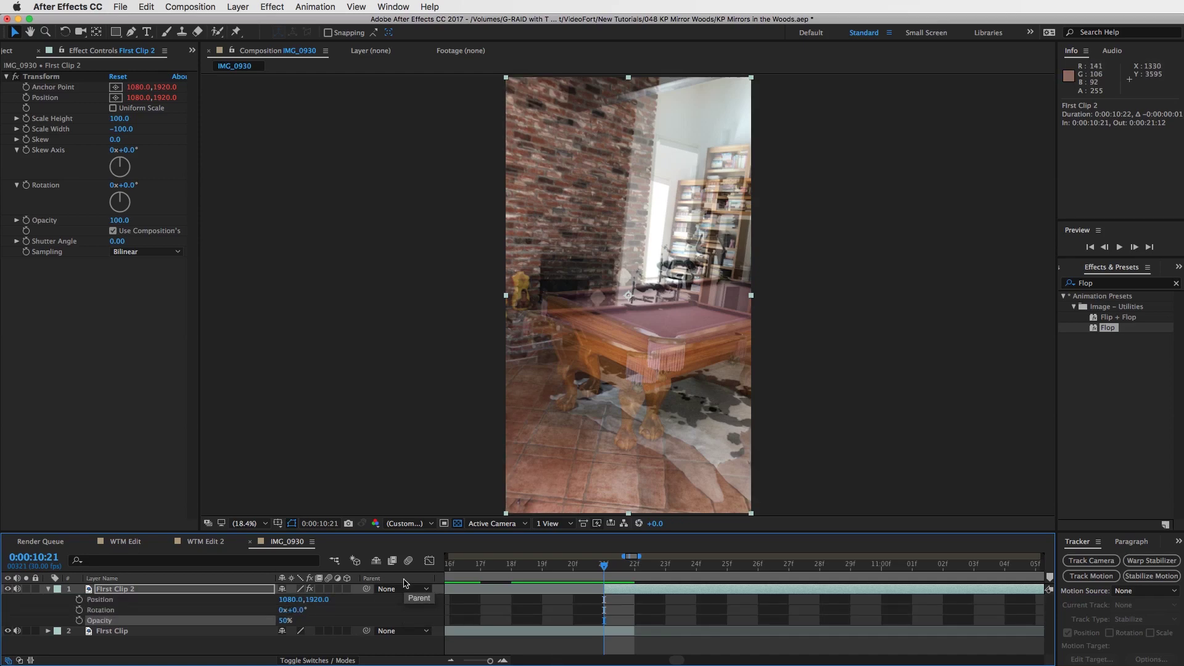
{"action": "key", "text": "shift+s"}
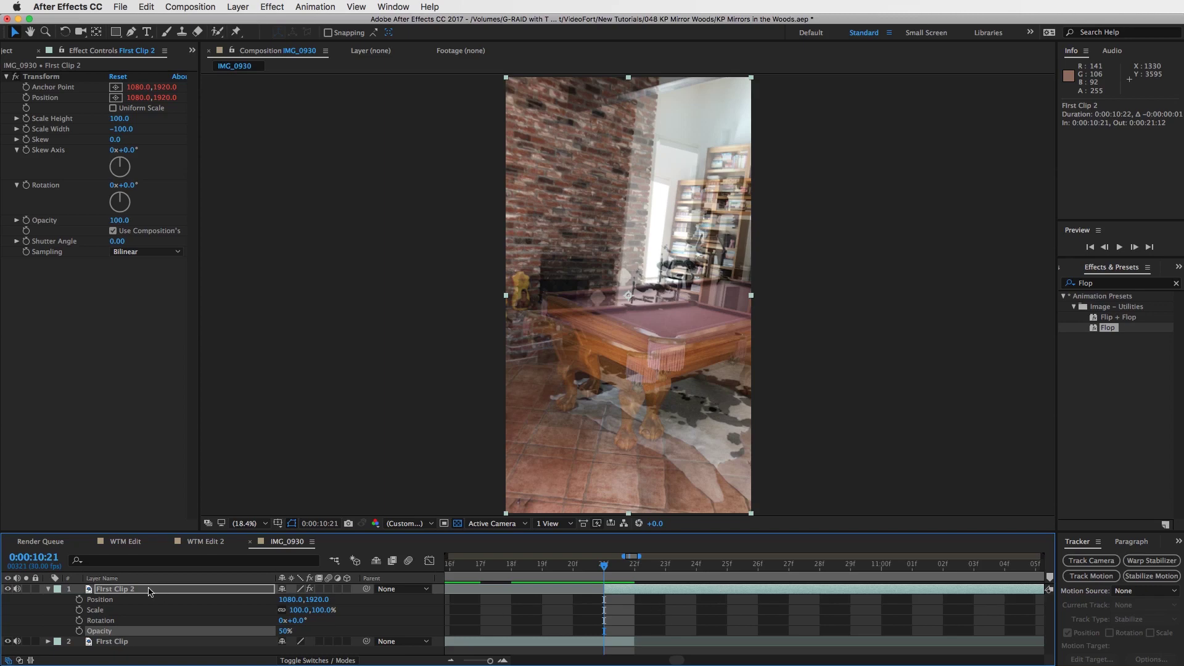
{"action": "left_click", "coordinate": [80, 600]}
{"action": "left_click", "coordinate": [79, 610]}
{"action": "left_click", "coordinate": [79, 620]}
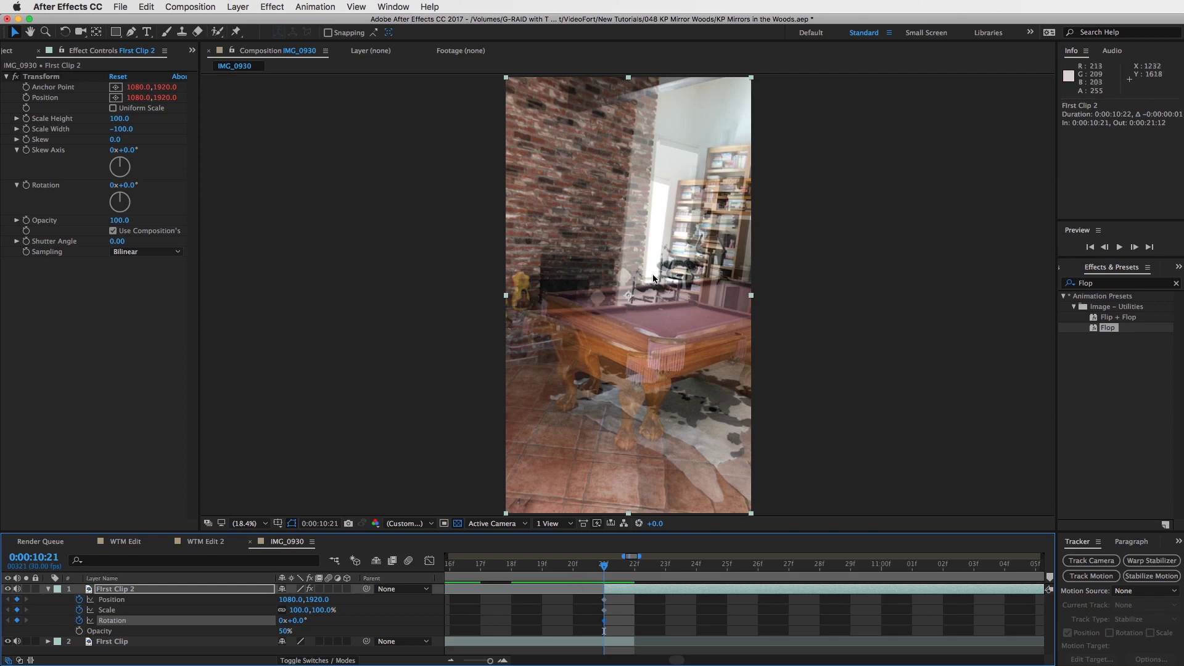
- Align the pool table in First Clip 2 with the one beneath, using position 879.0, 2055.8 and a rotation of 0.8°
{"action": "left_click_drag", "start_coordinate": [689, 315], "coordinate": [665, 332]}
{"action": "key", "text": "Left"}
{"action": "key", "text": "Up"}
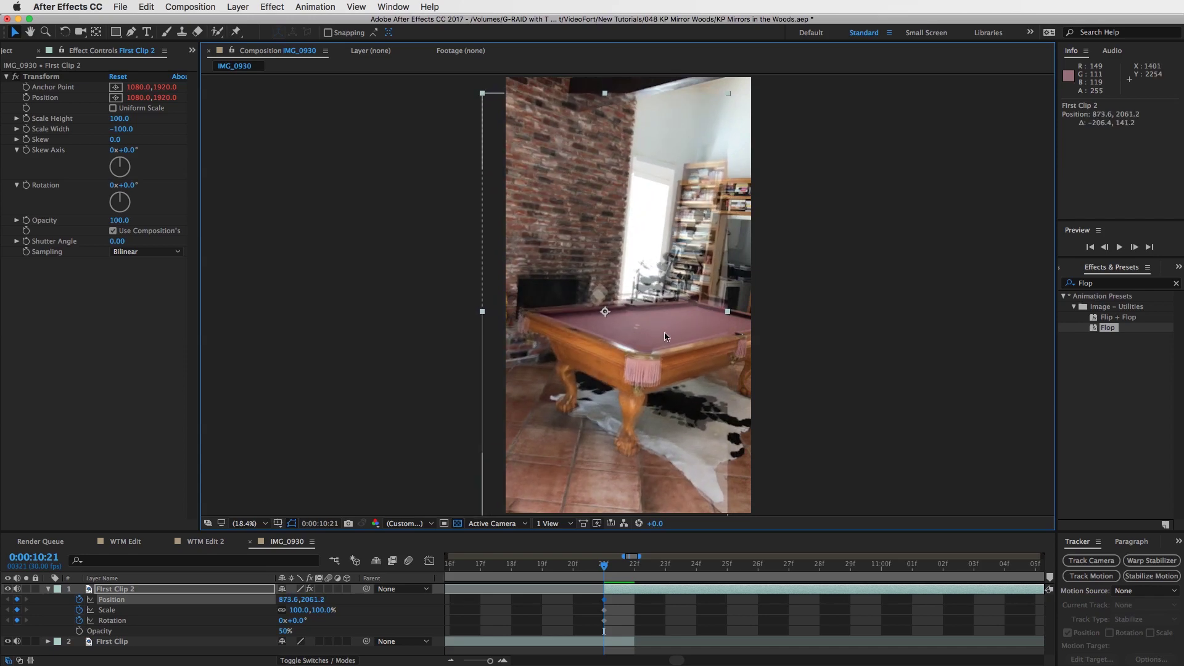
{"action": "key", "text": "w"}
{"action": "left_click_drag", "start_coordinate": [716, 358], "coordinate": [716, 360]}
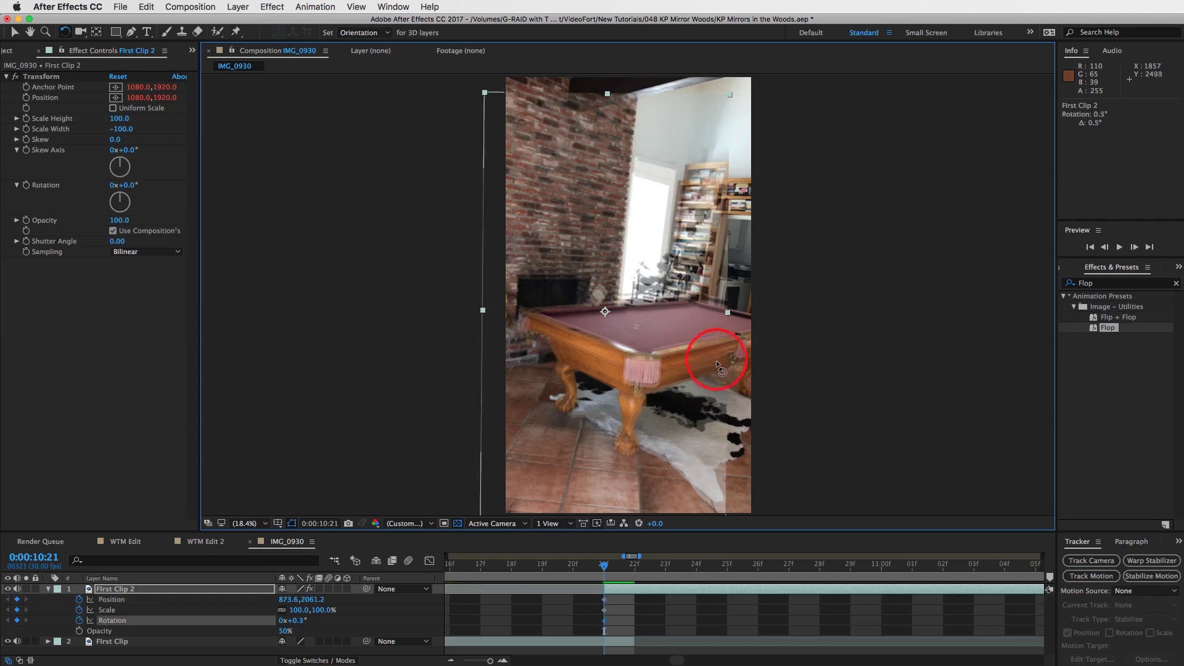
{"action": "key", "text": "v"}
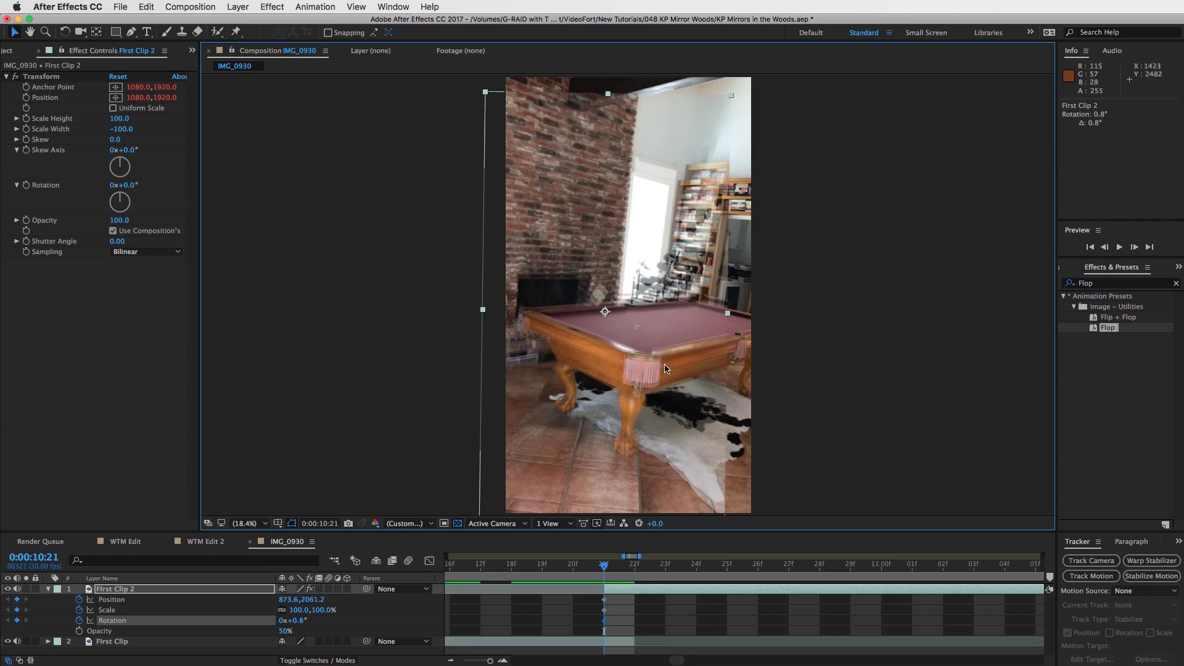
{"action": "left_click_drag", "start_coordinate": [666, 360], "coordinate": [668, 357]}
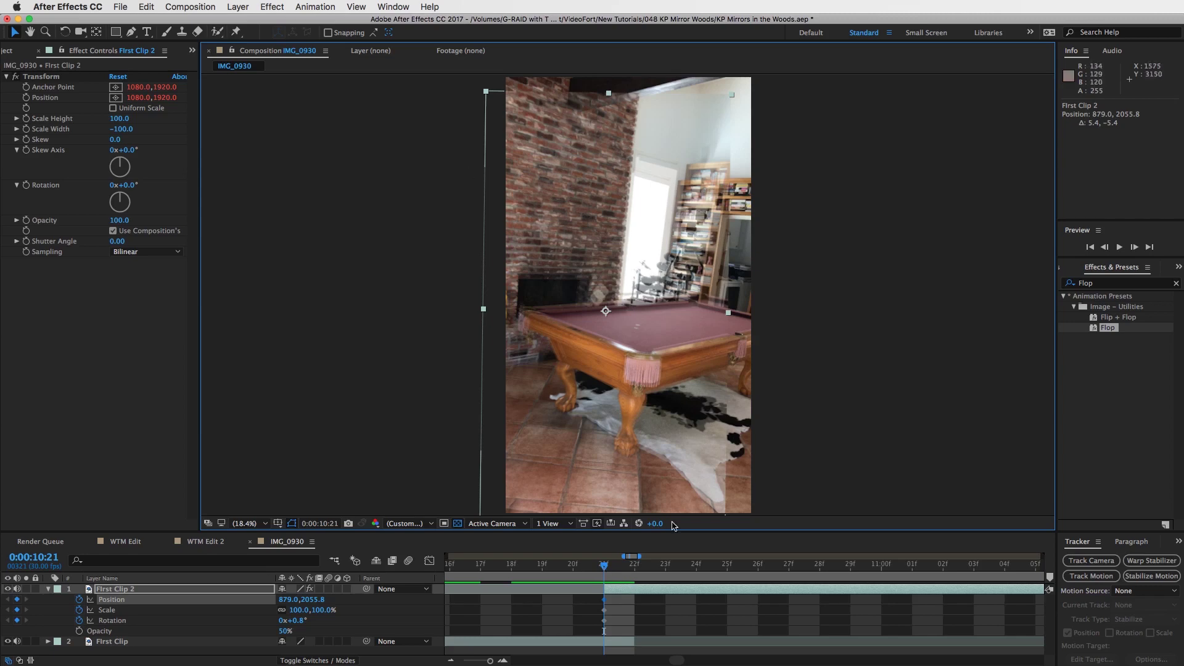
- At 0:00:10:27, set First Clip 2's rotation to 0° and its position to 1080, 1920
{"action": "left_click_drag", "start_coordinate": [606, 572], "coordinate": [796, 571]}
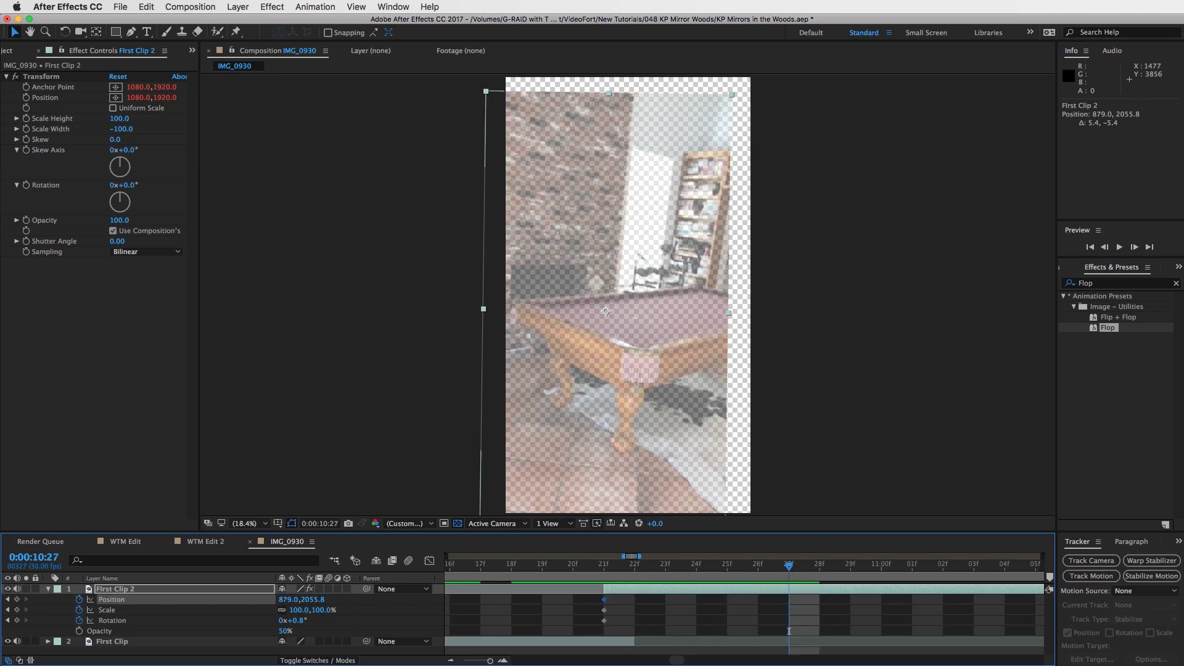
{"action": "left_click", "coordinate": [300, 620]}
{"action": "type", "text": "0"}
{"action": "key", "text": "Return"}
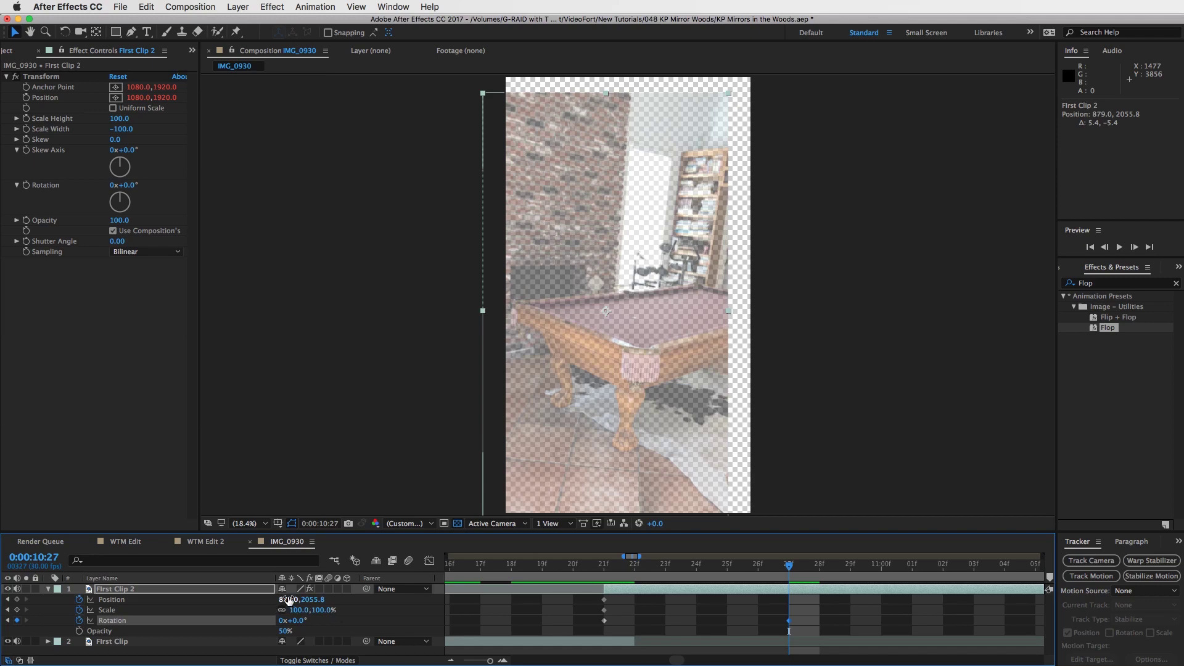
{"action": "left_click", "coordinate": [313, 600]}
{"action": "type", "text": "190"}
{"action": "left_click", "coordinate": [288, 600]}
{"action": "type", "text": "1080"}
{"action": "key", "text": "Return"}
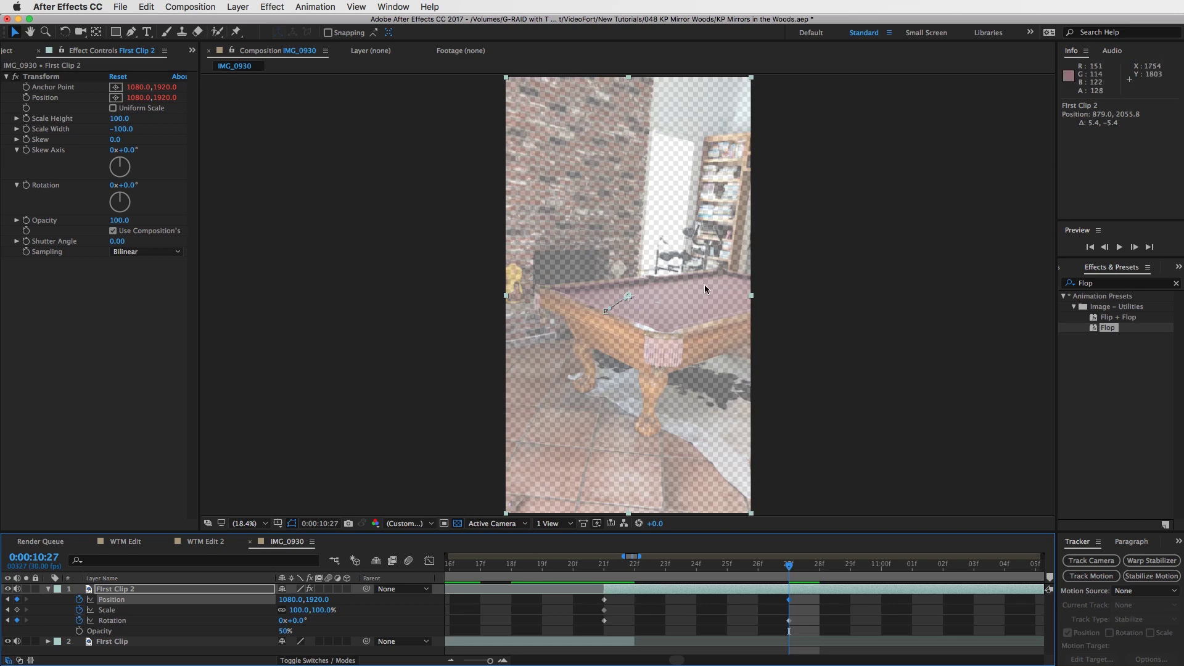
- Set the opacity of First Clip 2 to 100%
{"action": "left_click", "coordinate": [285, 631]}
{"action": "type", "text": "100"}
{"action": "key", "text": "Return"}
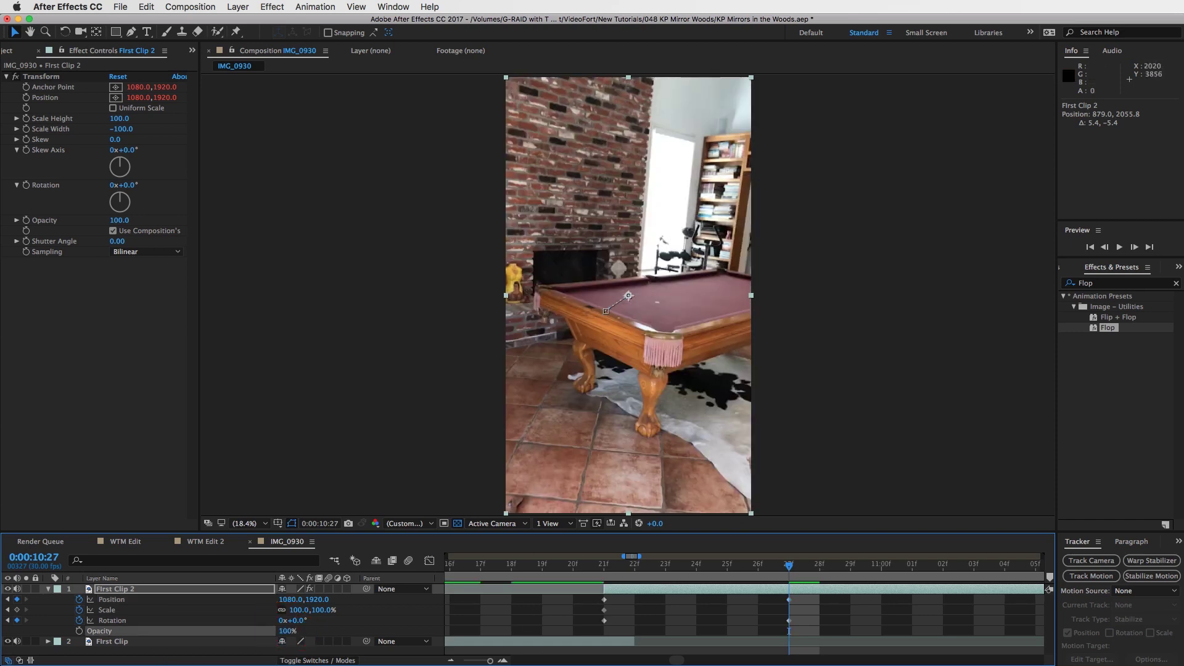
- Extend the end of First Clip to 0:00:10:24 for a longer overlap with First Clip 2
{"action": "left_click_drag", "start_coordinate": [786, 564], "coordinate": [608, 572]}
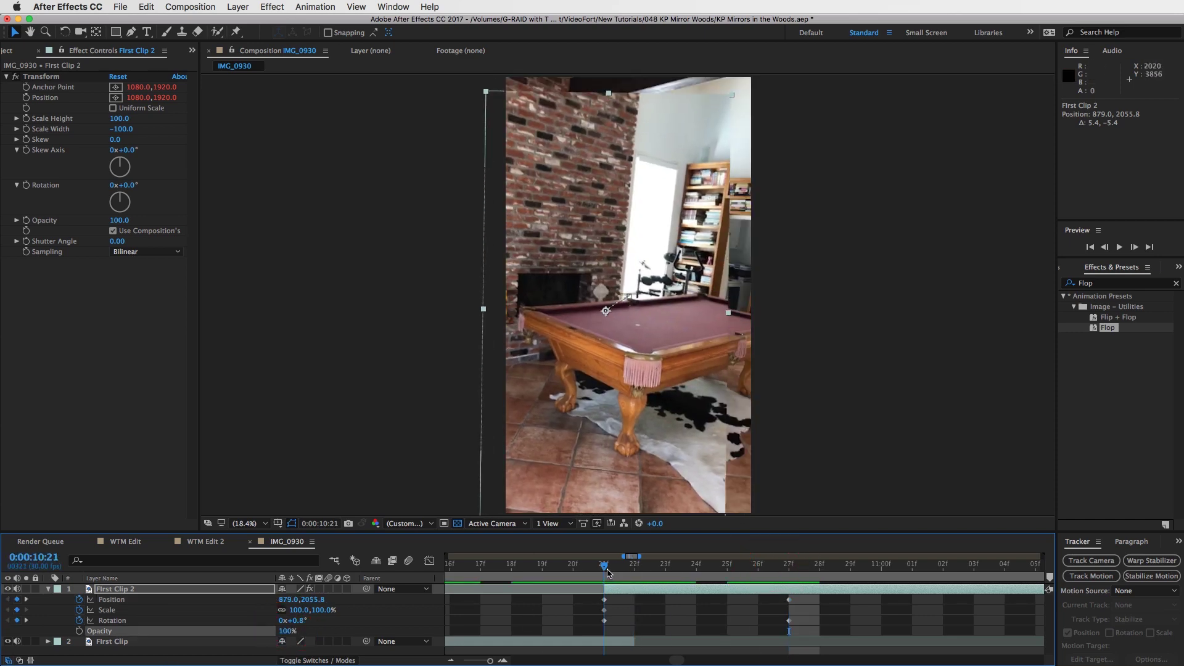
{"action": "mouse_move", "coordinate": [634, 641]}
{"action": "left_mouse_down"}
{"action": "mouse_move", "coordinate": [704, 643]}
{"action": "mouse_move", "coordinate": [632, 641]}
{"action": "left_mouse_up"}
{"action": "left_click_drag", "start_coordinate": [689, 641], "coordinate": [740, 641]}
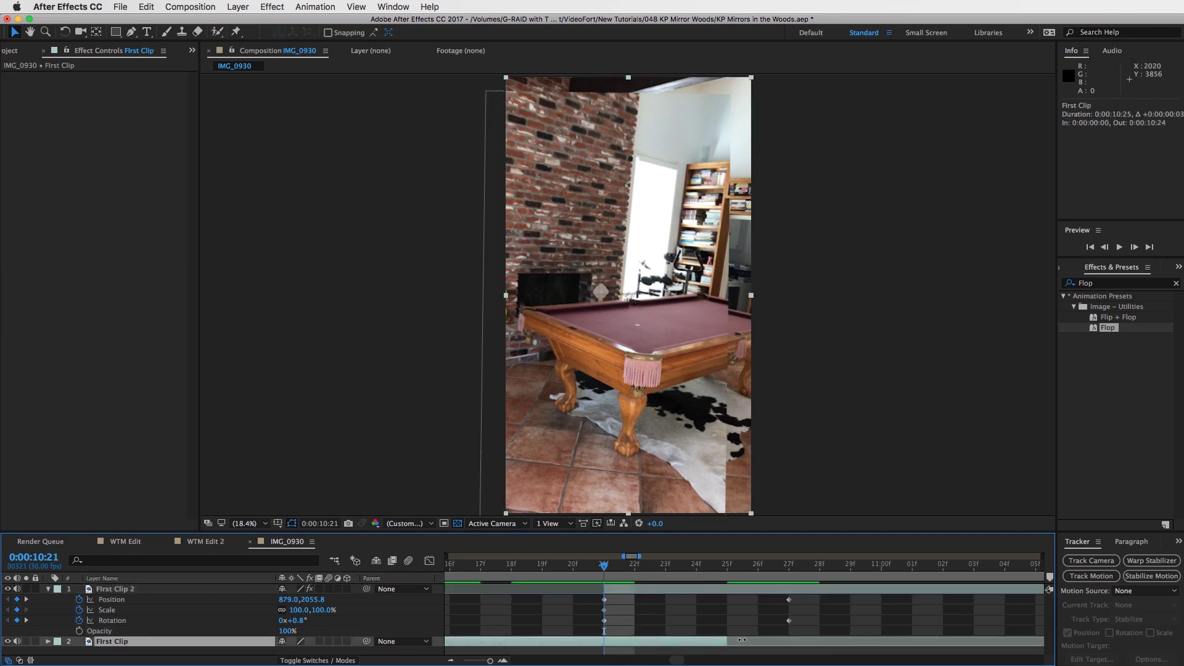
- Fade in First Clip 2 with opacity keyframes of 0% at 0:00:10:21 and 100% at 0:00:10:25
{"action": "left_click", "coordinate": [79, 631]}
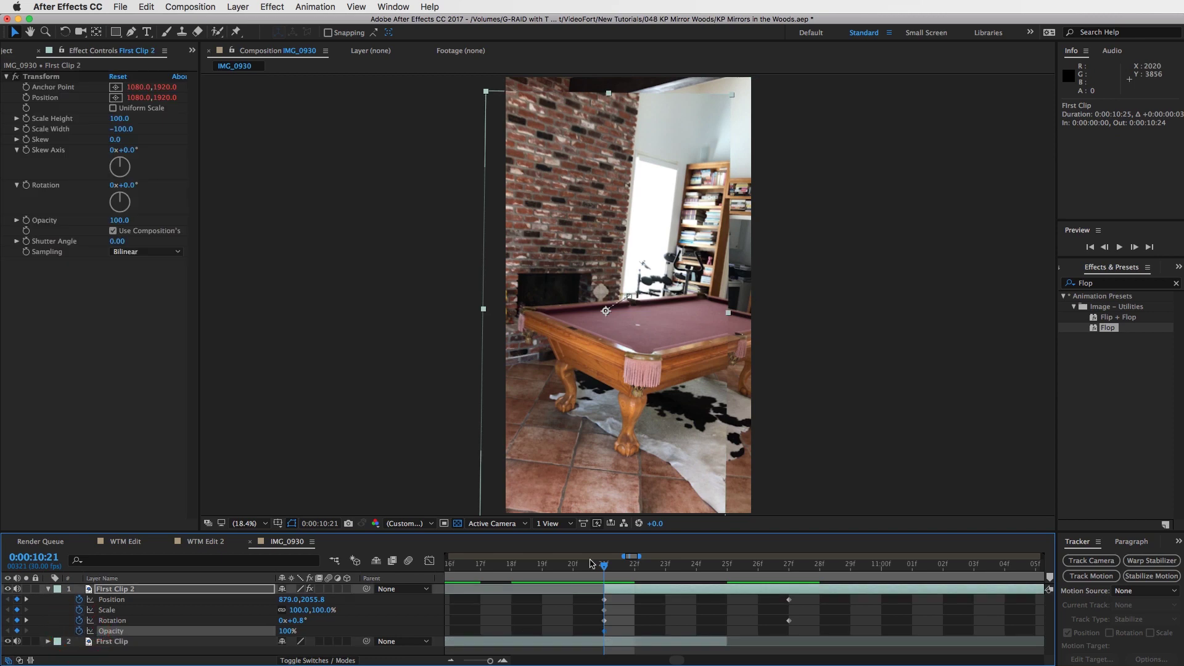
{"action": "left_click", "coordinate": [288, 631]}
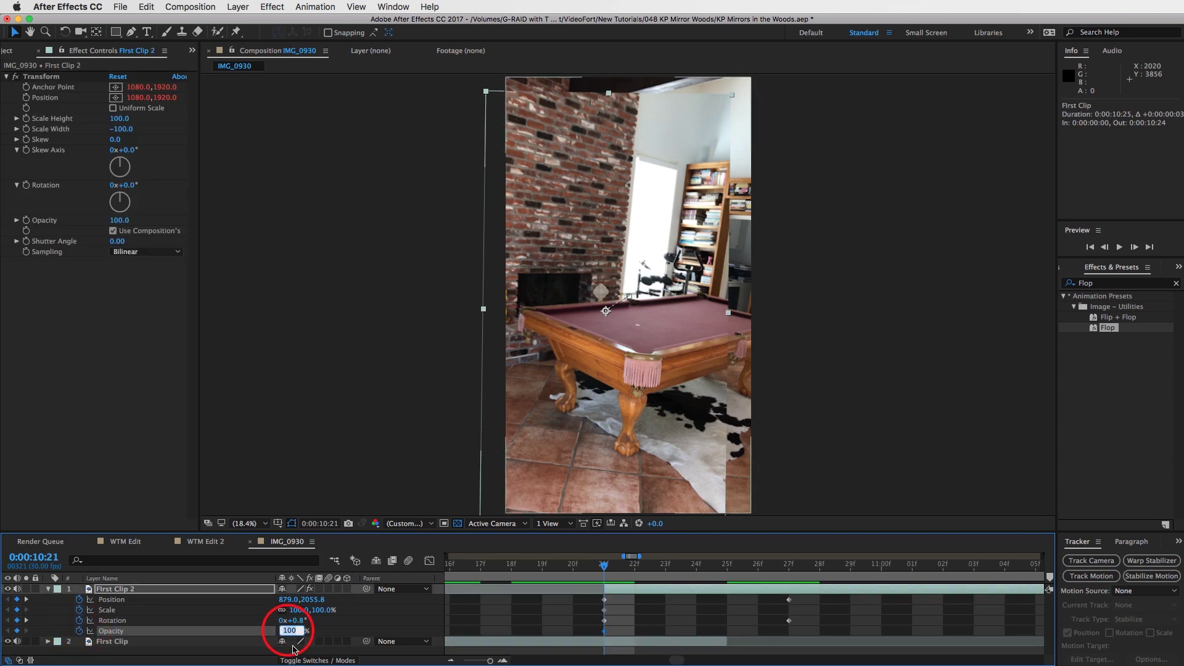
{"action": "type", "text": "0"}
{"action": "key", "text": "Return"}
{"action": "left_click", "coordinate": [728, 566]}
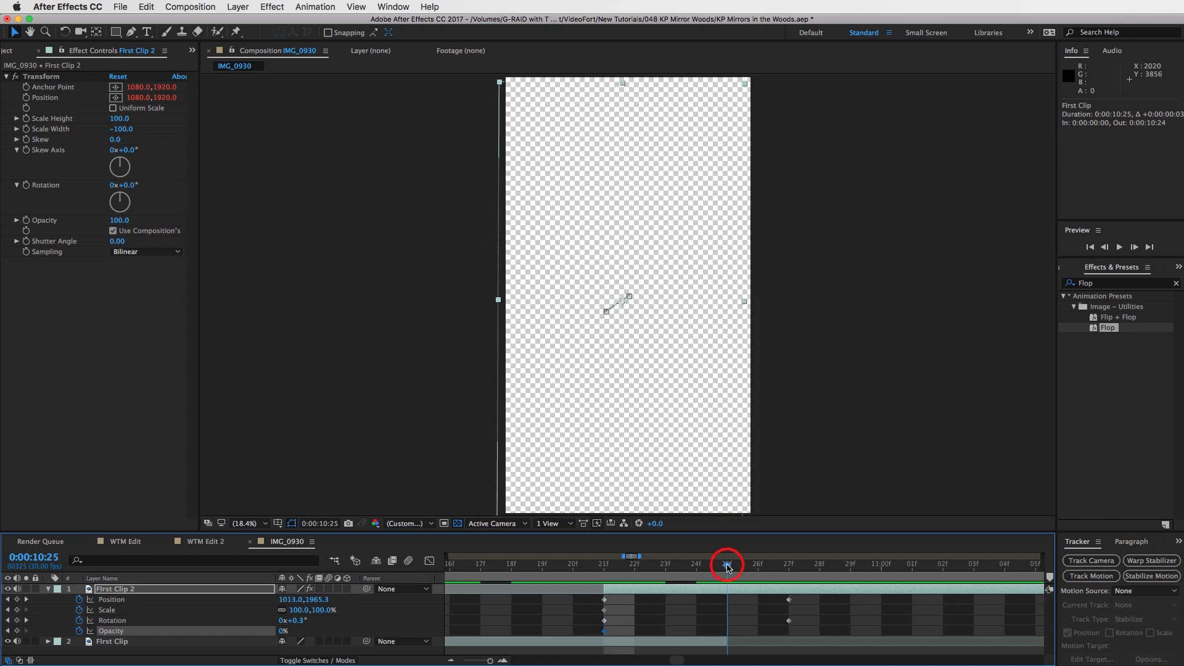
{"action": "left_click", "coordinate": [281, 634]}
{"action": "type", "text": "100"}
{"action": "key", "text": "Return"}
- At 0:00:10:24, realign First Clip 2 with the pool table beneath at position 865.5, 2080.2, and preview the transition
{"action": "mouse_move", "coordinate": [706, 566]}
{"action": "left_mouse_down"}
{"action": "mouse_move", "coordinate": [666, 567]}
{"action": "mouse_move", "coordinate": [718, 571]}
{"action": "mouse_move", "coordinate": [629, 569]}
{"action": "mouse_move", "coordinate": [727, 566]}
{"action": "left_mouse_up"}
{"action": "left_click", "coordinate": [717, 565]}
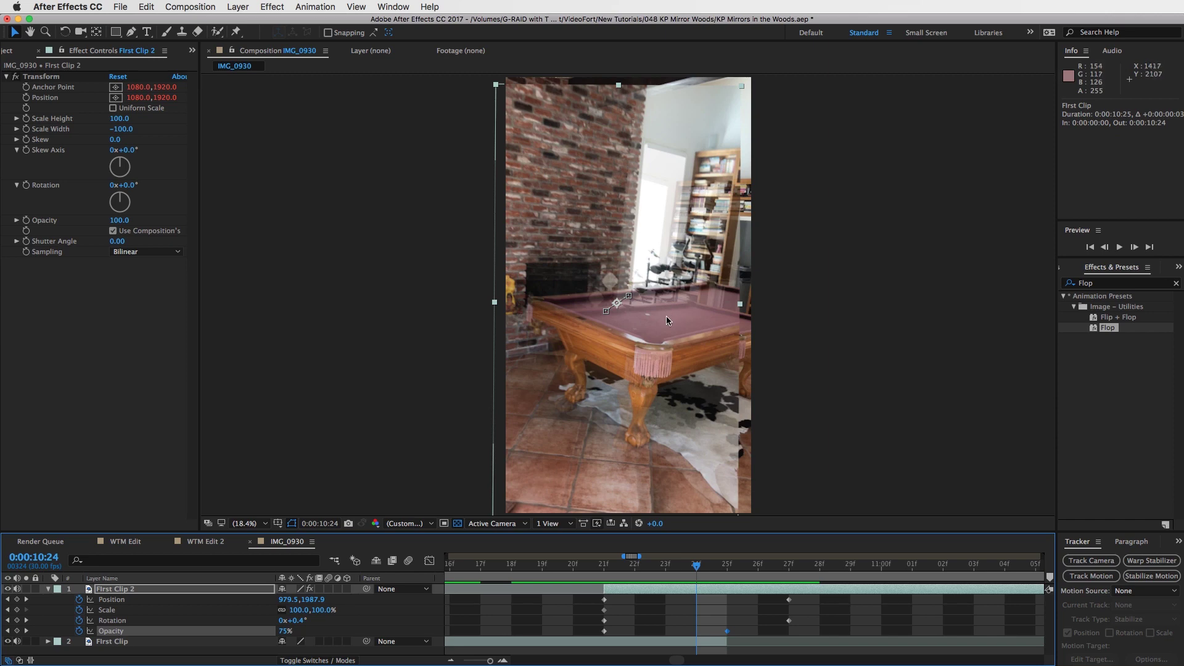
{"action": "mouse_move", "coordinate": [667, 317]}
{"action": "left_mouse_down"}
{"action": "mouse_move", "coordinate": [650, 346]}
{"action": "mouse_move", "coordinate": [660, 372]}
{"action": "mouse_move", "coordinate": [654, 329]}
{"action": "left_mouse_up"}
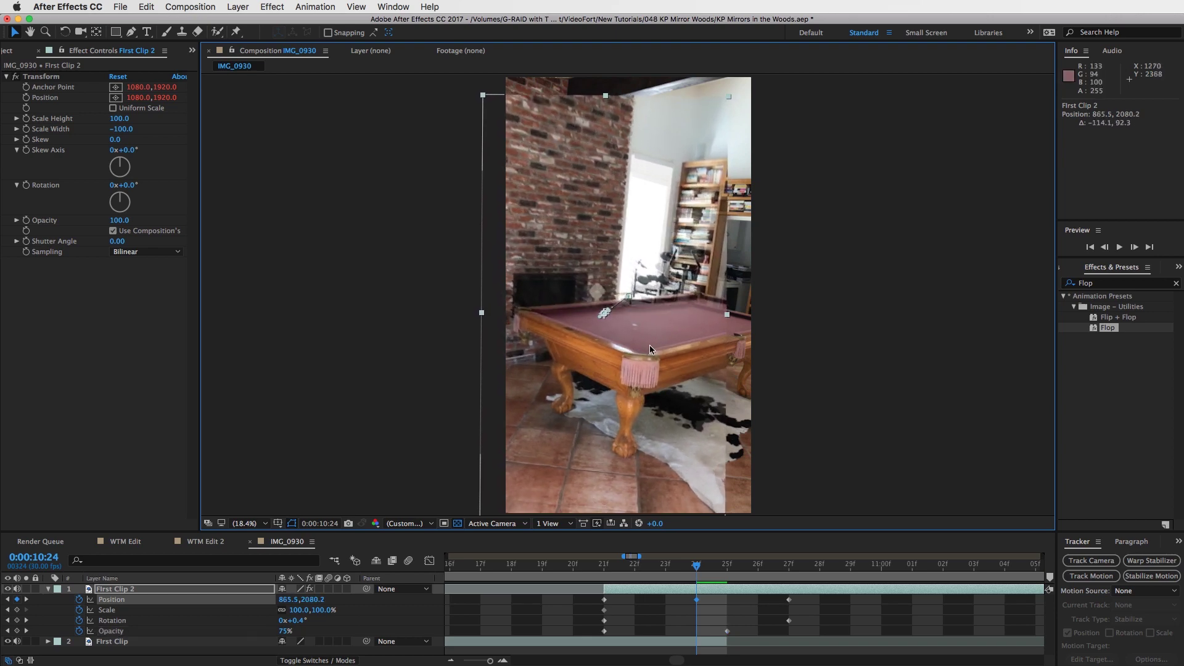
{"action": "left_click", "coordinate": [714, 613]}
{"action": "left_click_drag", "start_coordinate": [697, 563], "coordinate": [604, 567]}
{"action": "key", "text": "space"}
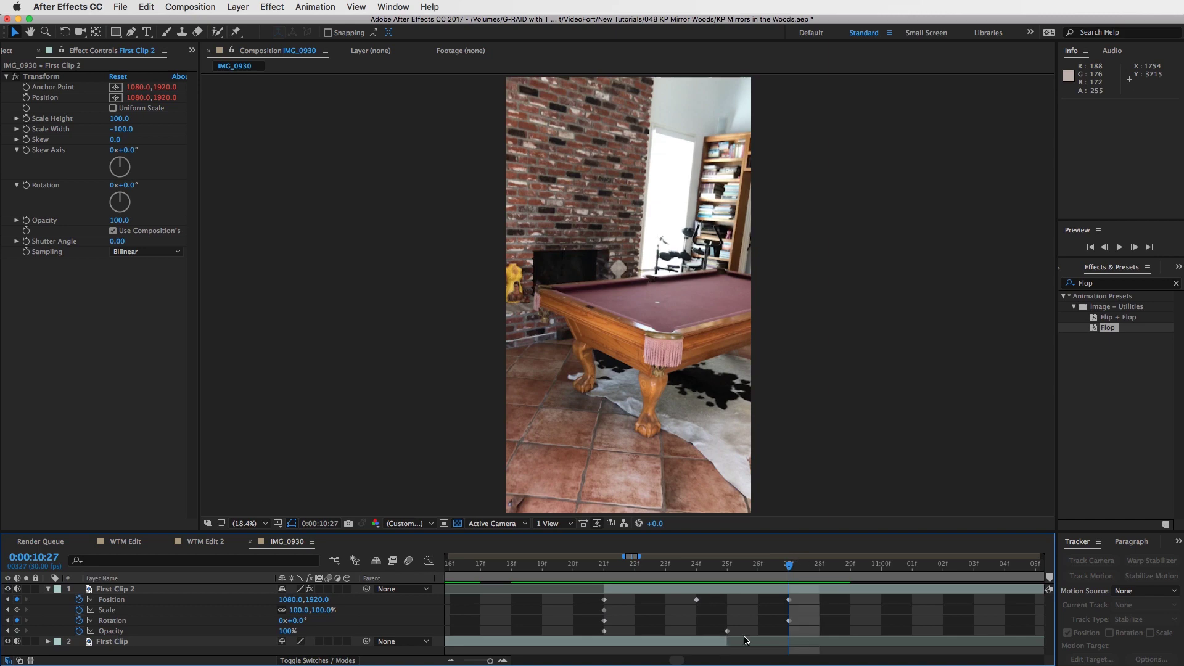
- Duplicate First Clip and place the copy at the top of the layer stack
{"action": "scroll", "coordinate": [748, 619], "scroll_direction": "down", "scroll_amount": 8}
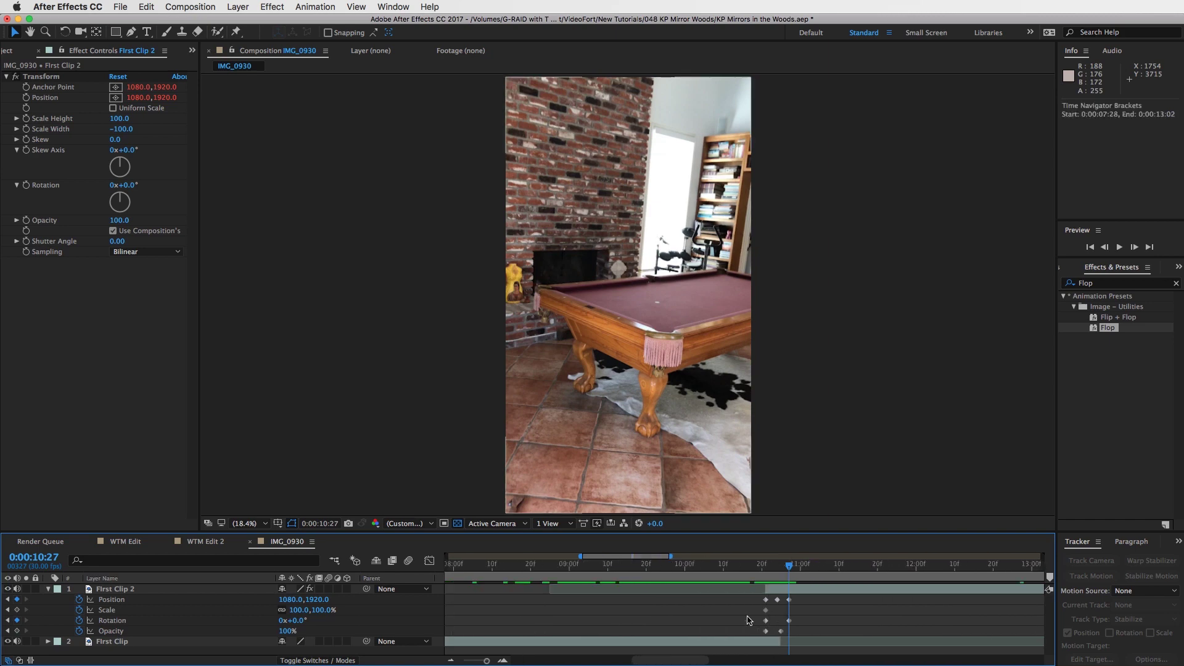
{"action": "left_click", "coordinate": [606, 642]}
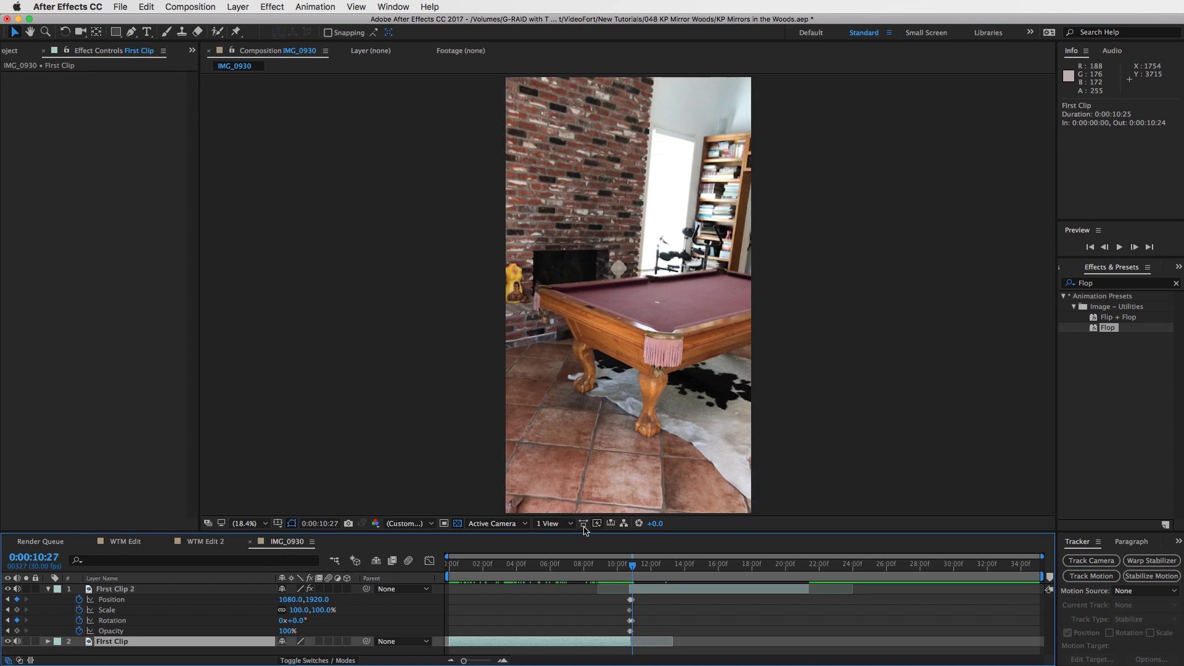
{"action": "key", "text": "super+d"}
{"action": "left_click_drag", "start_coordinate": [121, 642], "coordinate": [131, 589]}
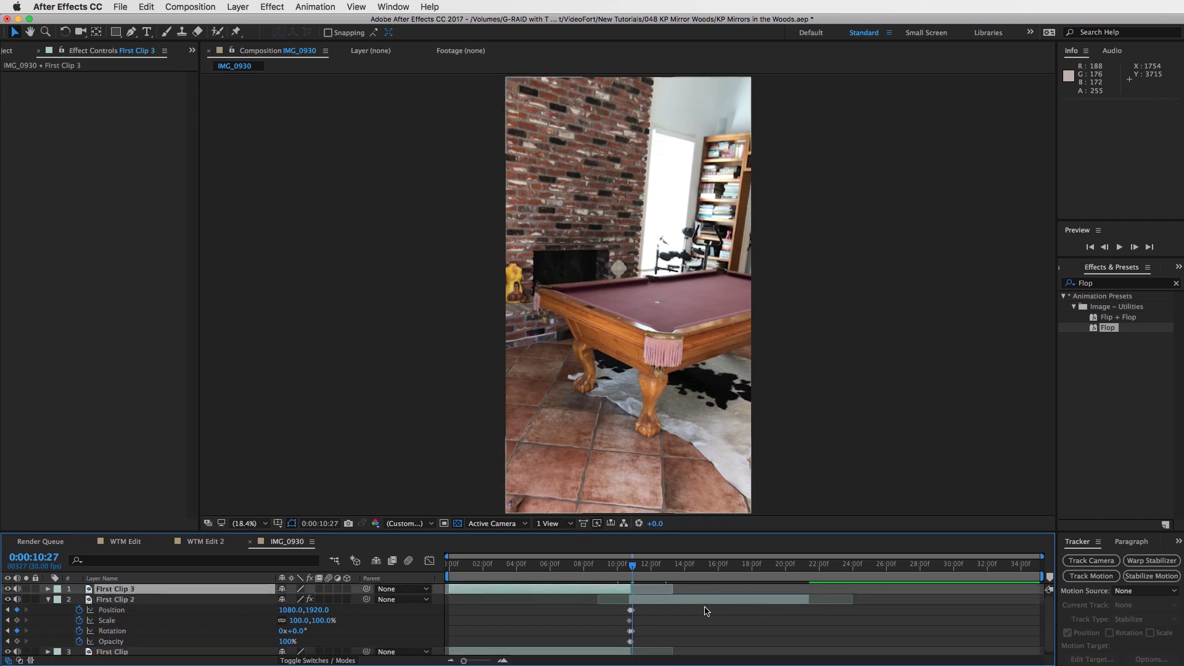
- Shift First Clip 3 in time to start at 0:00:21:12, overlapping the end of First Clip 2 by one frame
{"action": "left_click_drag", "start_coordinate": [480, 590], "coordinate": [835, 592]}
{"action": "left_click_drag", "start_coordinate": [780, 567], "coordinate": [805, 554]}
{"action": "key", "text": "equal"}
{"action": "key", "text": "equal"}
{"action": "key", "text": "equal"}
{"action": "key", "text": "equal"}
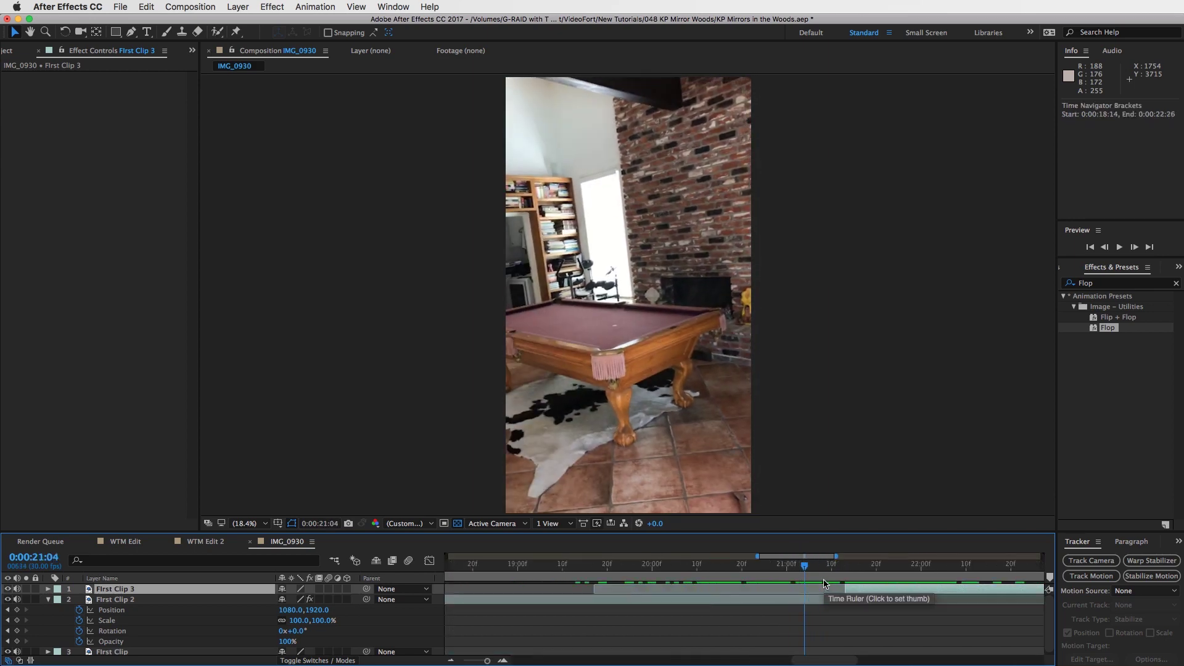
{"action": "left_click_drag", "start_coordinate": [904, 590], "coordinate": [897, 593]}
{"action": "left_click", "coordinate": [876, 563]}
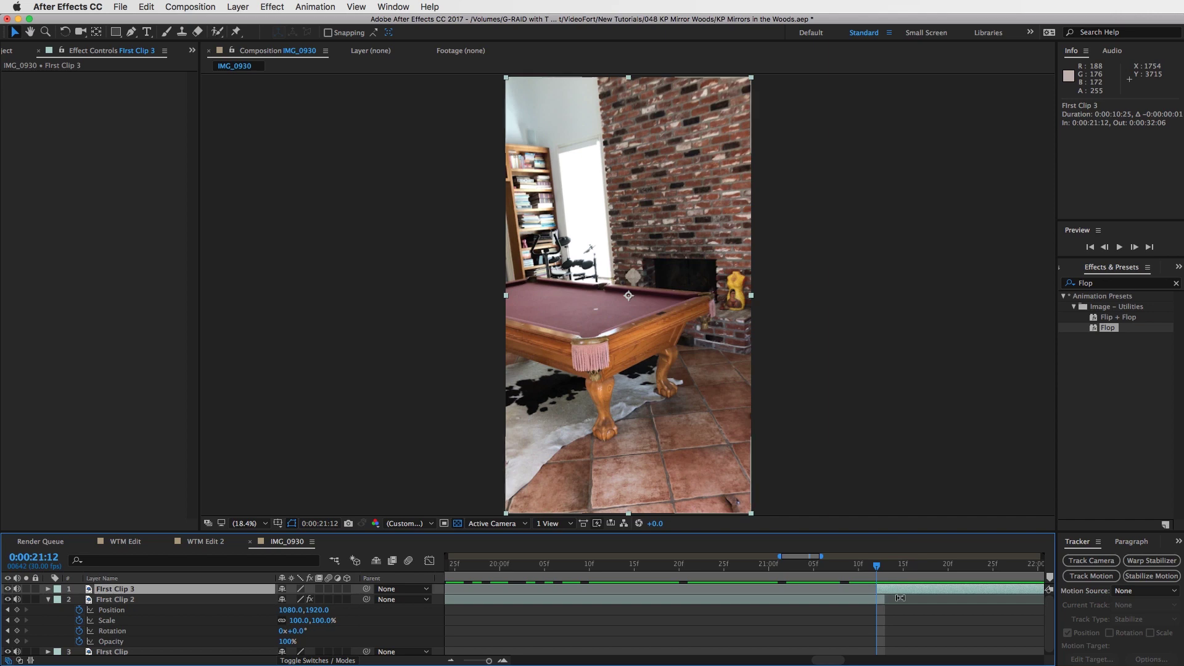
- Set the opacity of First Clip 3 to 50% and reveal its Position, Scale and Rotation properties
{"action": "key", "text": "t"}
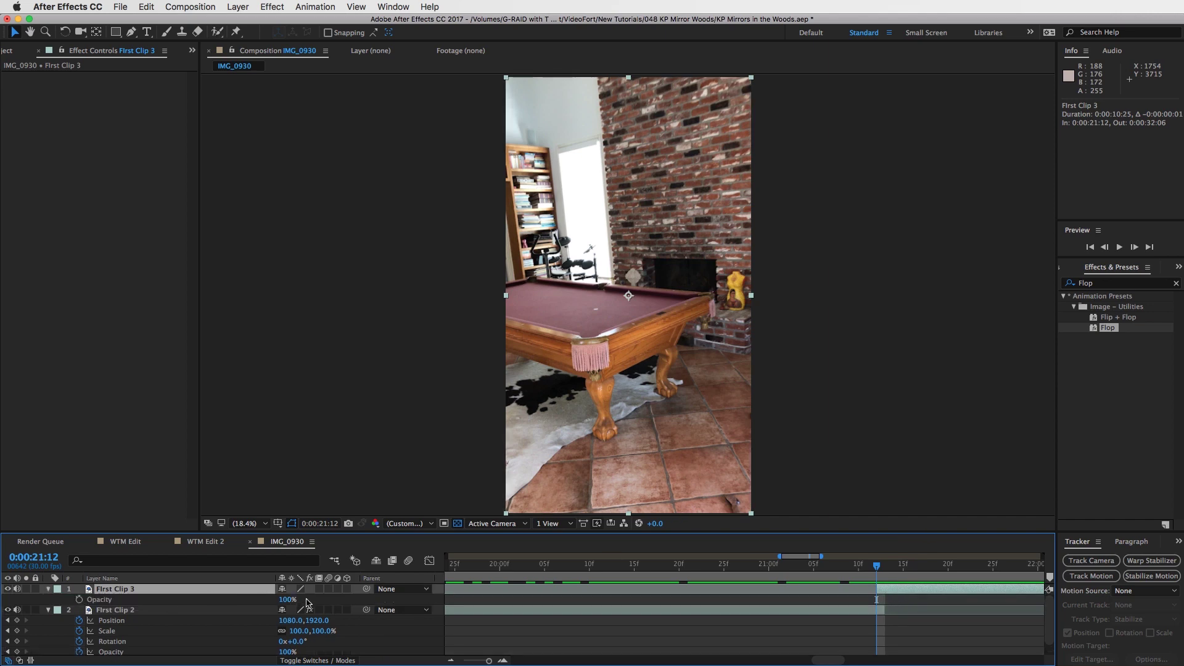
{"action": "left_click", "coordinate": [285, 600]}
{"action": "type", "text": "50"}
{"action": "key", "text": "Return"}
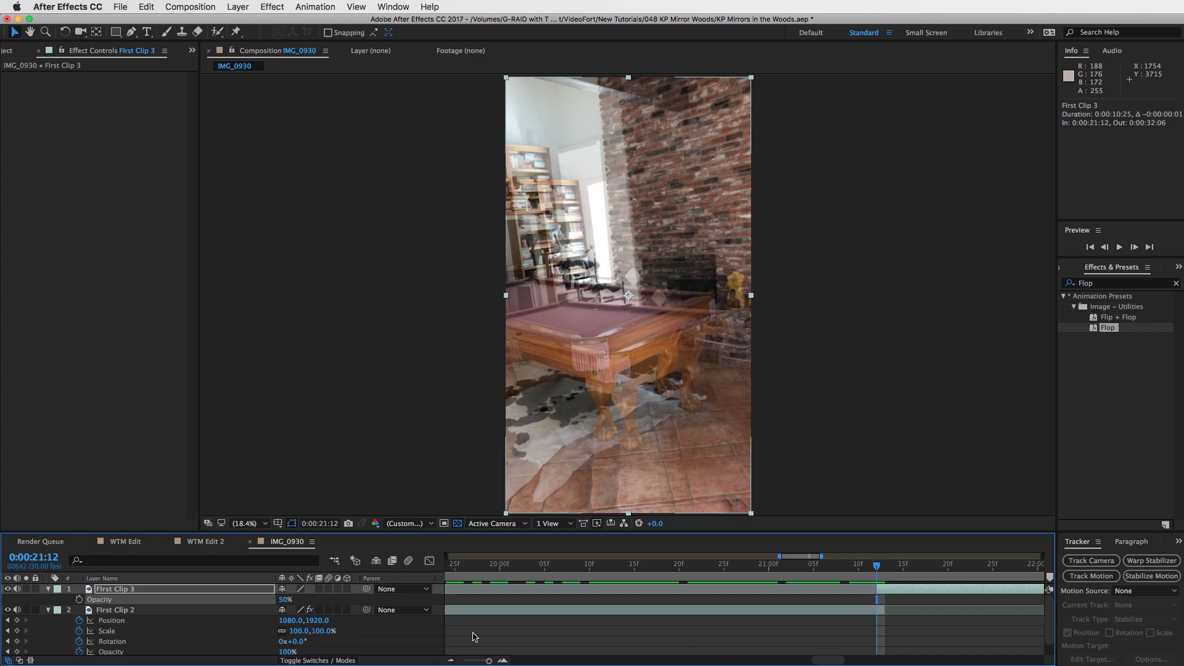
{"action": "key", "text": "shift+p"}
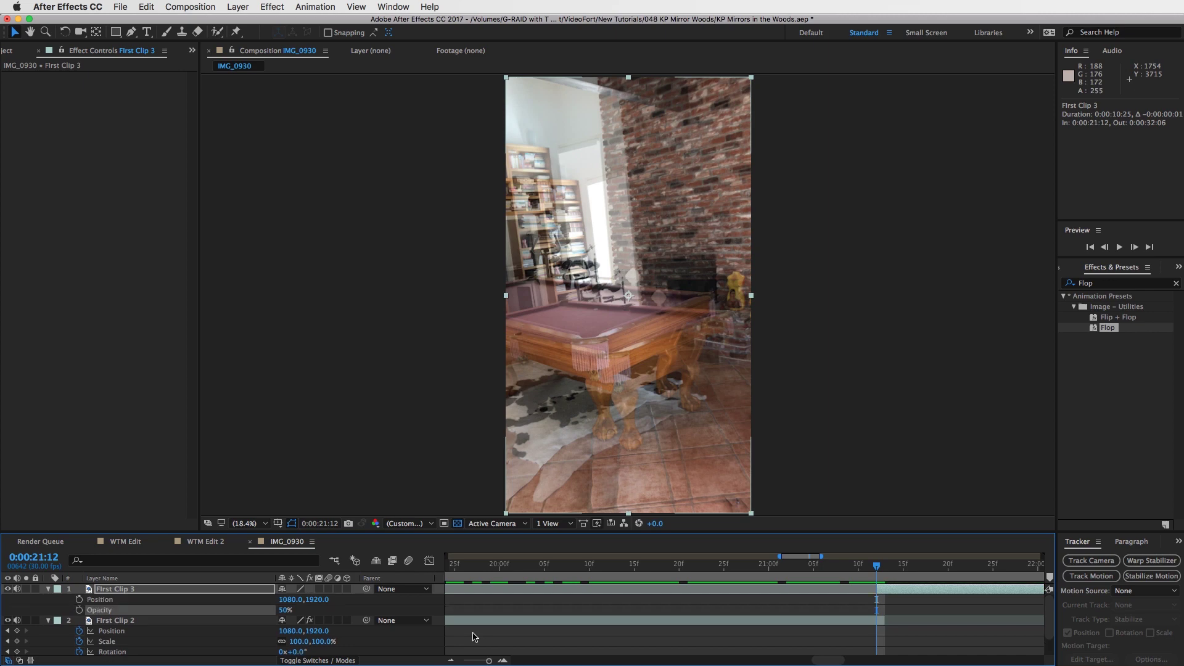
{"action": "key", "text": "shift+r"}
{"action": "key", "text": "shift+s"}
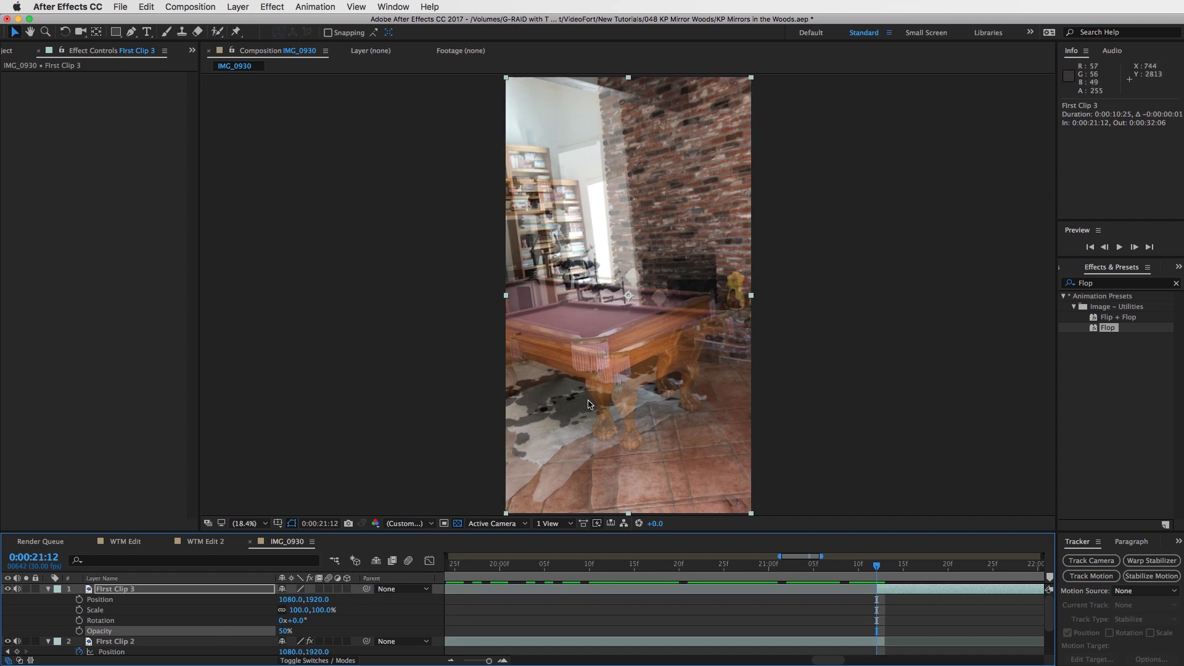
- Align First Clip 3 with the pool table beneath, using position 1281.0, 2050.4 and a scale of 99%
{"action": "left_click_drag", "start_coordinate": [664, 320], "coordinate": [687, 338]}
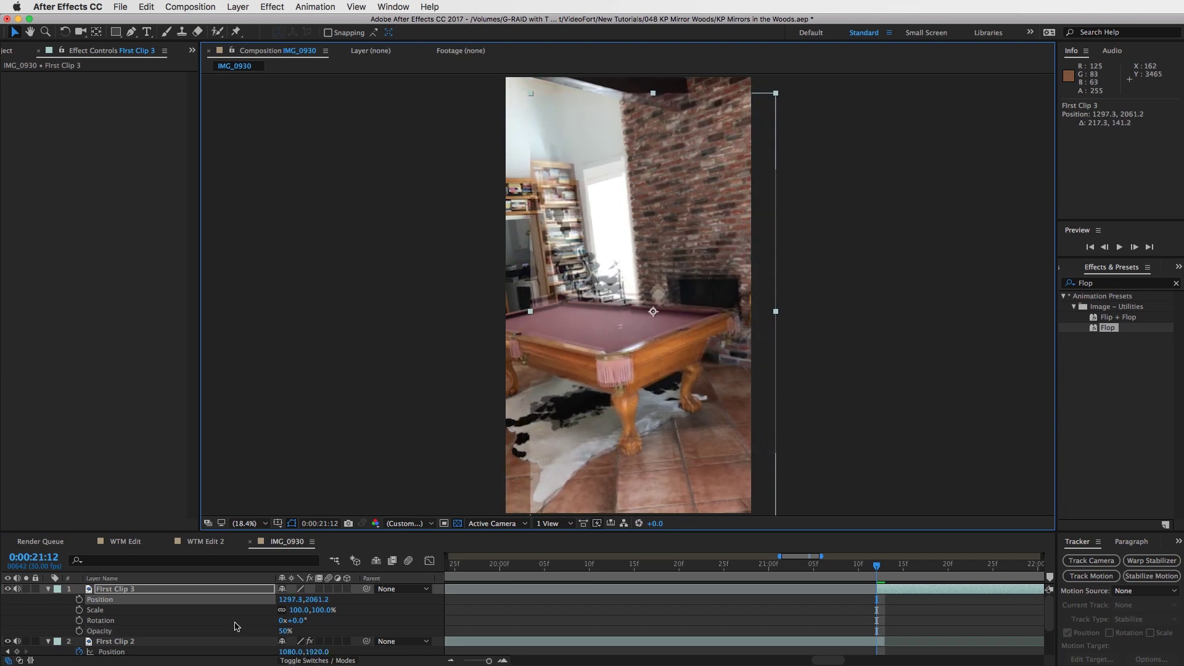
{"action": "left_click", "coordinate": [299, 610]}
{"action": "type", "text": "99"}
{"action": "key", "text": "Return"}
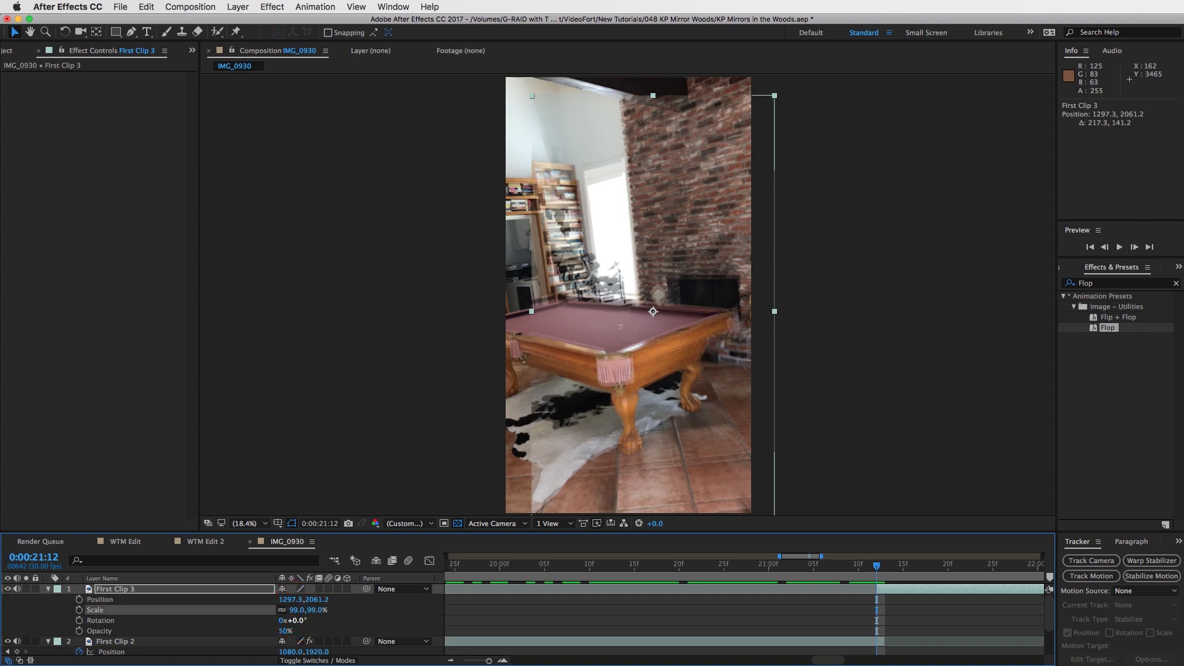
{"action": "left_click_drag", "start_coordinate": [741, 264], "coordinate": [737, 261]}
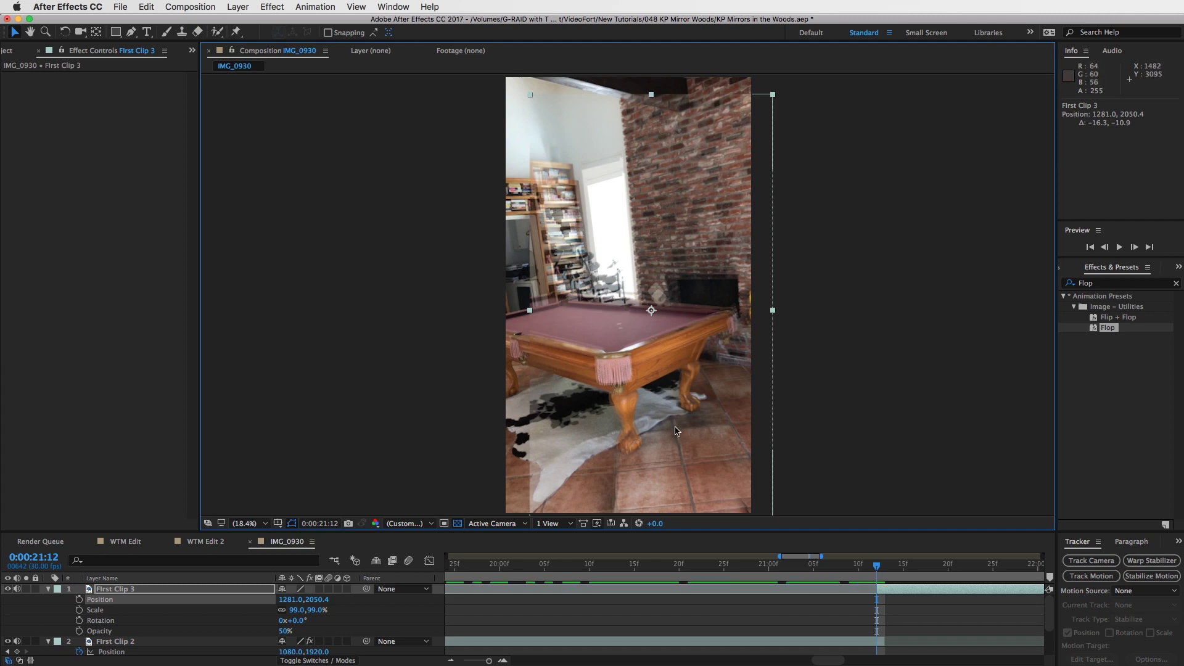
- Refine the match by rotating First Clip 3 to -1.5° and setting its scale to 98%
{"action": "key", "text": "w"}
{"action": "left_click_drag", "start_coordinate": [717, 391], "coordinate": [721, 382]}
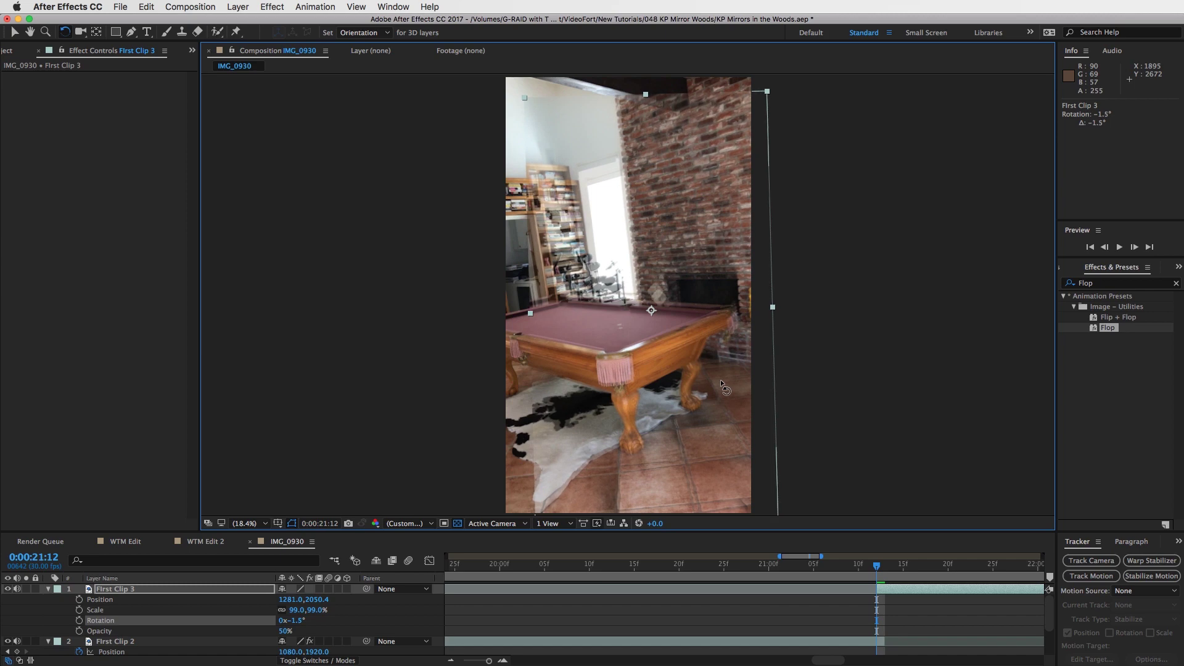
{"action": "key", "text": "v"}
{"action": "left_click", "coordinate": [300, 610]}
{"action": "type", "text": "98"}
{"action": "key", "text": "Return"}
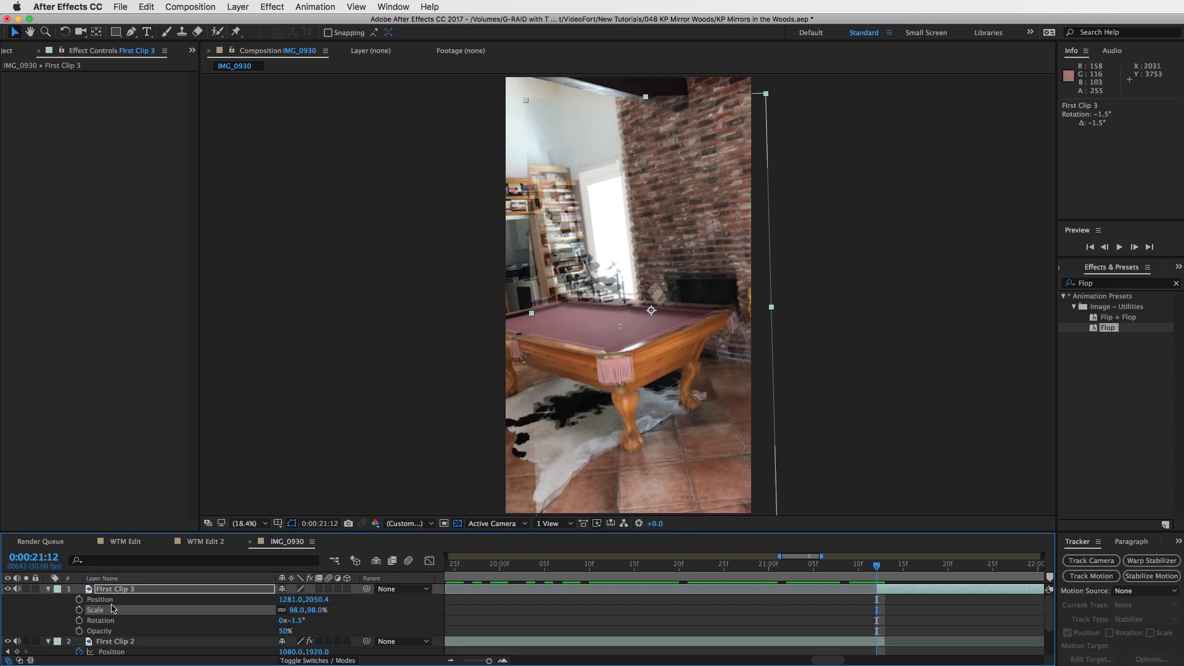
- Set starting keyframes for Position, Scale, Rotation and Opacity on First Clip 3 at 0:00:21:12
{"action": "left_click", "coordinate": [79, 600]}
{"action": "left_click", "coordinate": [79, 610]}
{"action": "left_click", "coordinate": [79, 621]}
{"action": "left_click", "coordinate": [79, 631]}
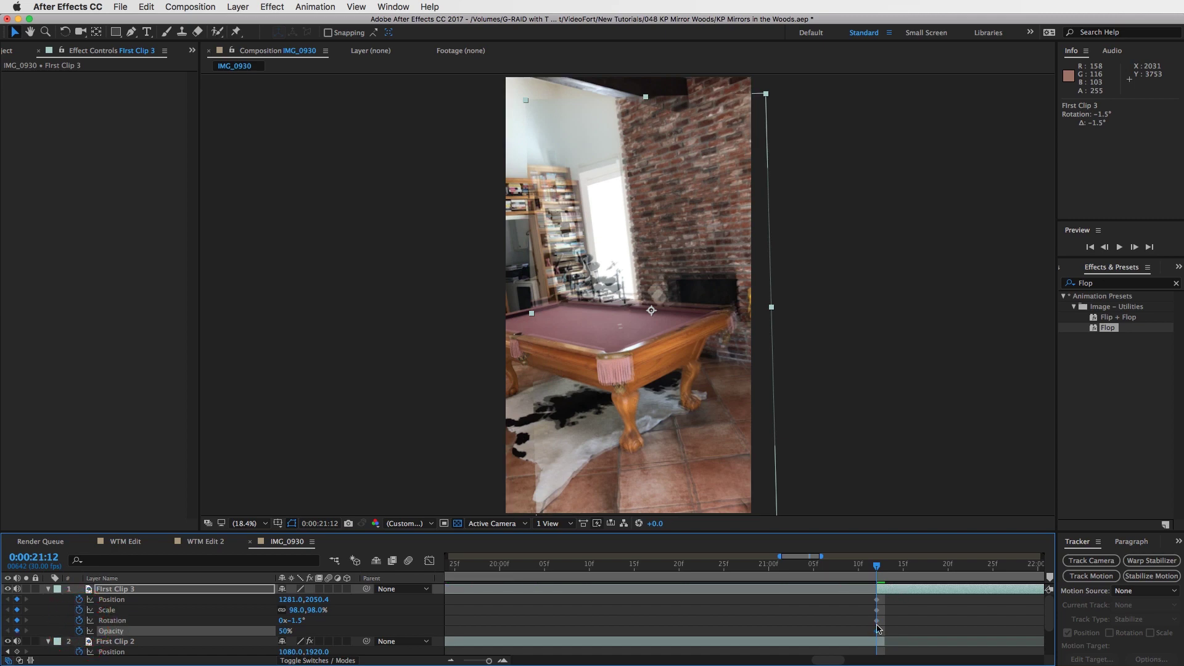
- Fade in First Clip 3 from 0% opacity at 0:00:21:12 to 100% at 0:00:21:20
{"action": "left_click", "coordinate": [282, 631]}
{"action": "type", "text": "50"}
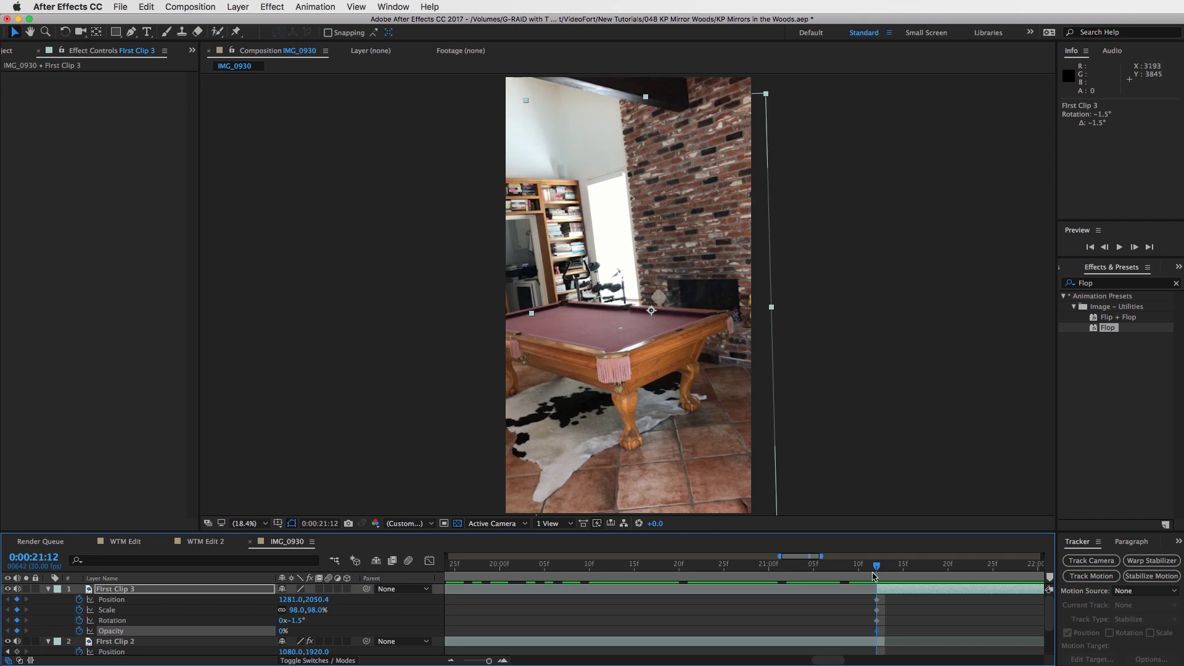
{"action": "key", "text": "space"}
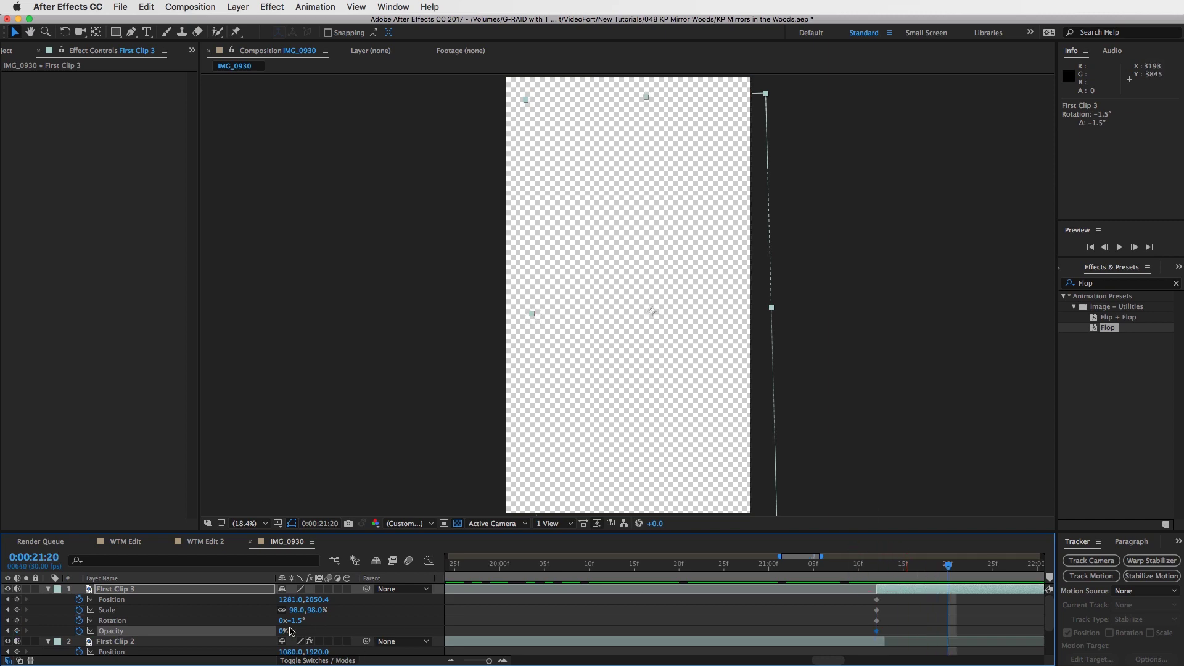
{"action": "type", "text": "100"}
{"action": "key", "text": "Return"}
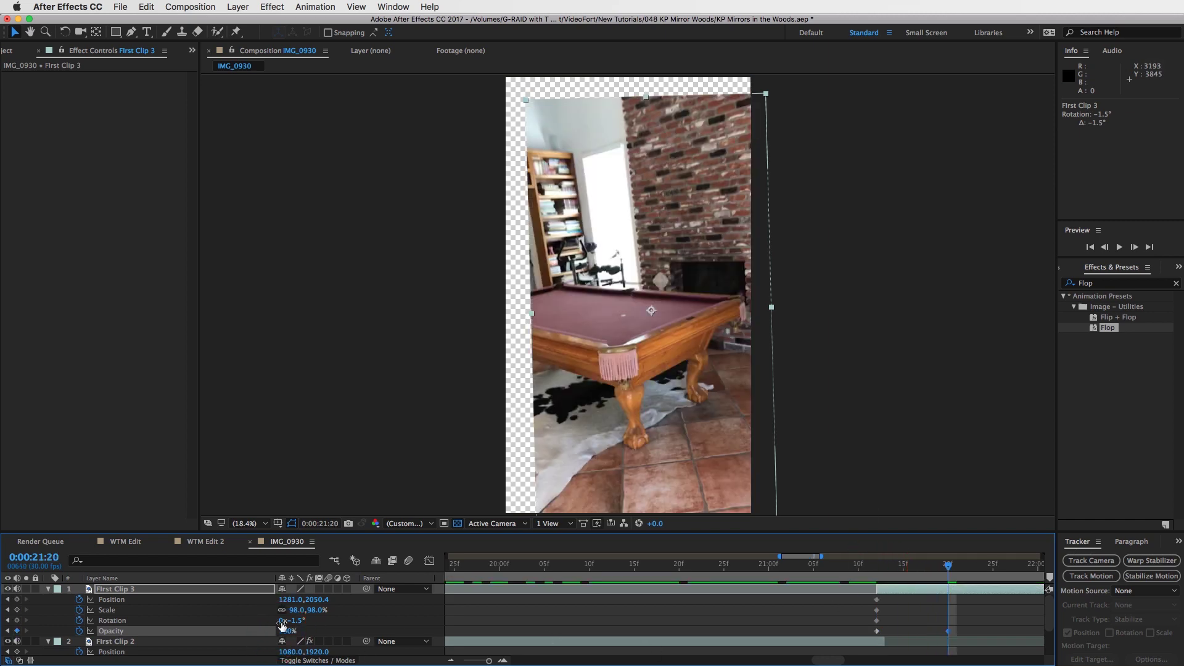
- At 0:00:21:20, set First Clip 3 to scale 100%, rotation 0° and position 1080, 1920
{"action": "left_click", "coordinate": [297, 610]}
{"action": "type", "text": "100"}
{"action": "key", "text": "Return"}
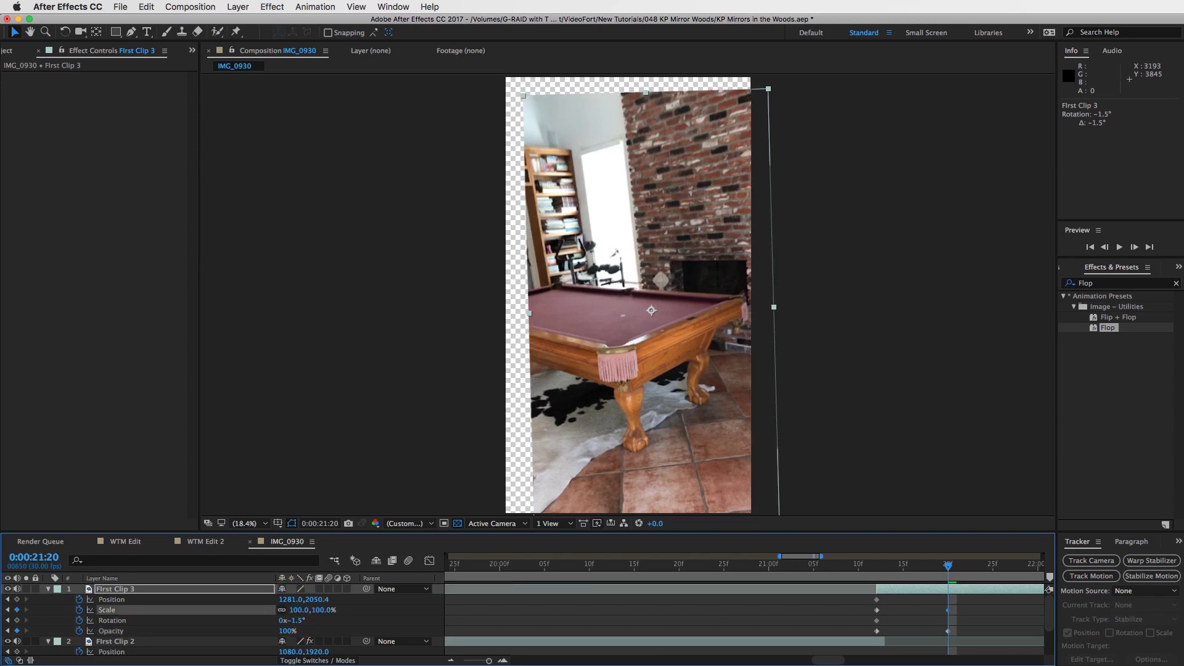
{"action": "left_click", "coordinate": [298, 620]}
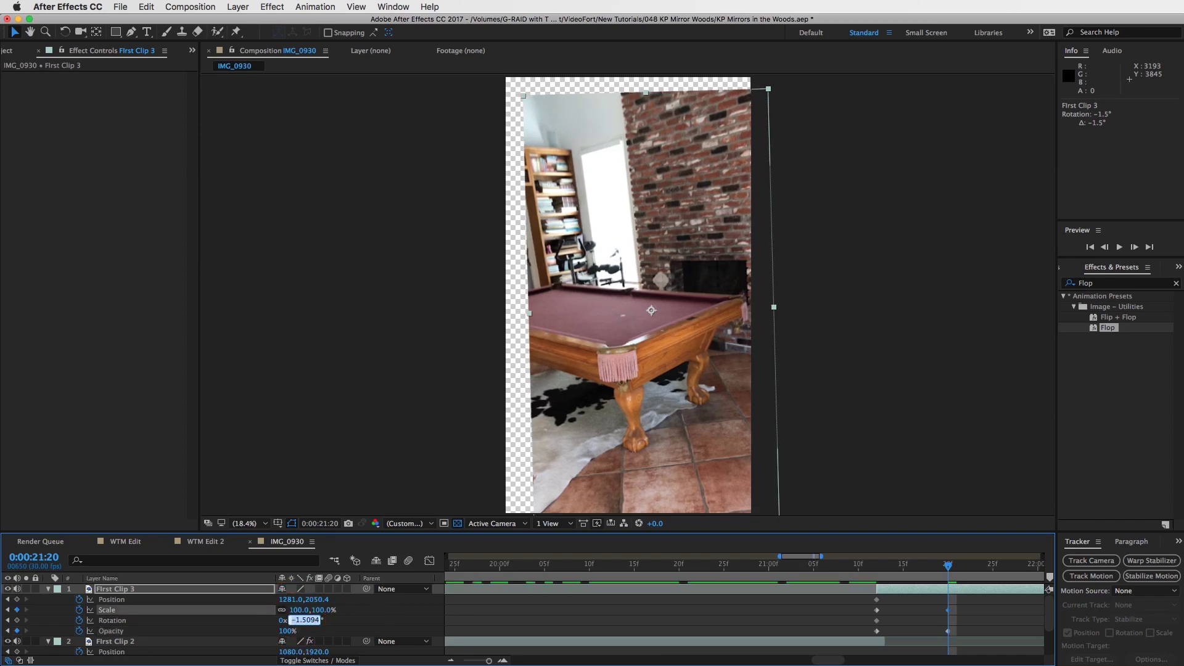
{"action": "type", "text": "0"}
{"action": "key", "text": "Return"}
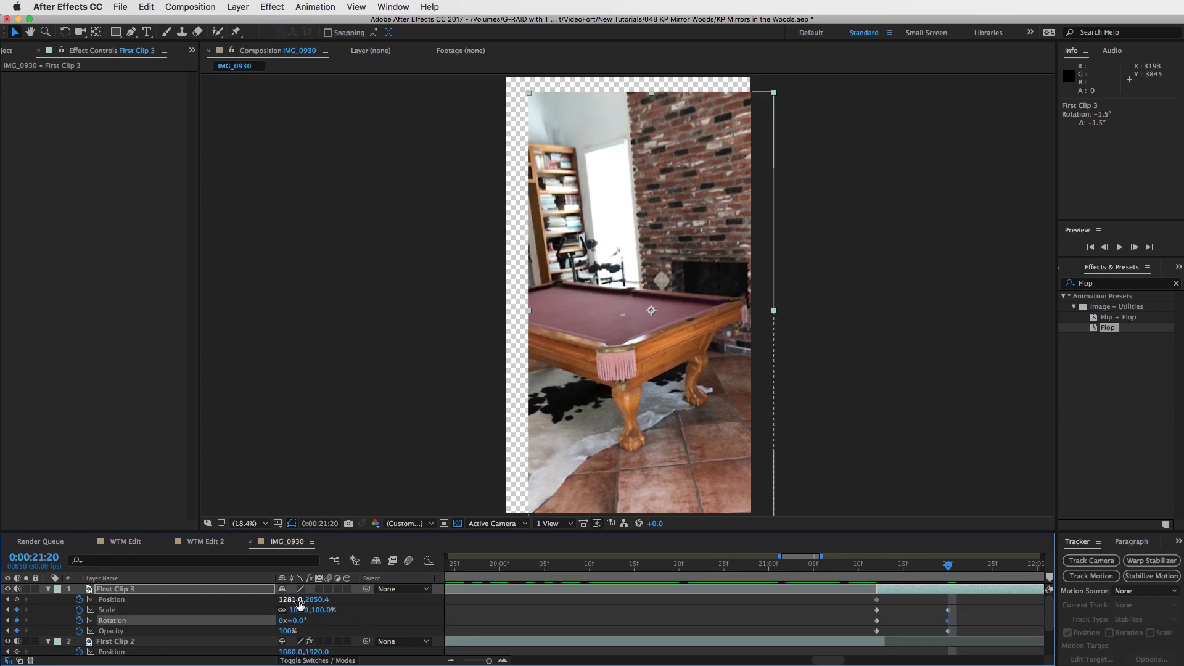
{"action": "left_click", "coordinate": [288, 600]}
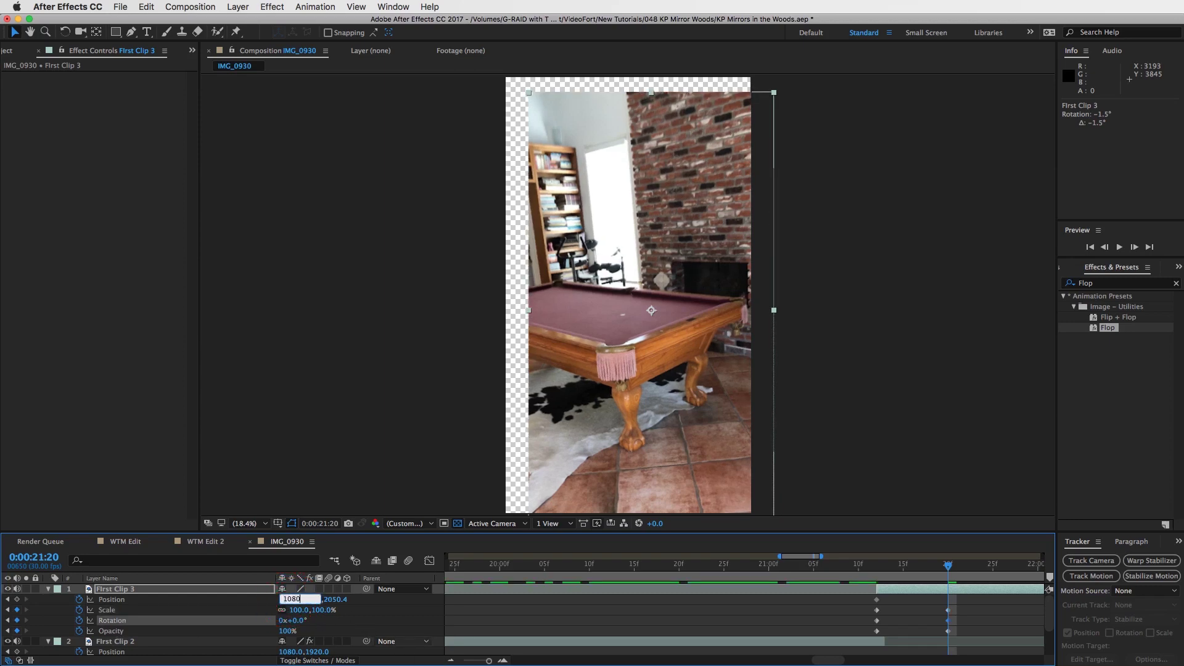
{"action": "left_click", "coordinate": [340, 600]}
{"action": "left_click", "coordinate": [317, 600]}
{"action": "type", "text": "1920"}
- Extend the end of First Clip 2 to 0:00:21:19 and scrub through the overlap with First Clip 3
{"action": "left_click", "coordinate": [596, 592]}
{"action": "left_click_drag", "start_coordinate": [889, 642], "coordinate": [948, 642]}
{"action": "left_click_drag", "start_coordinate": [904, 567], "coordinate": [916, 570]}
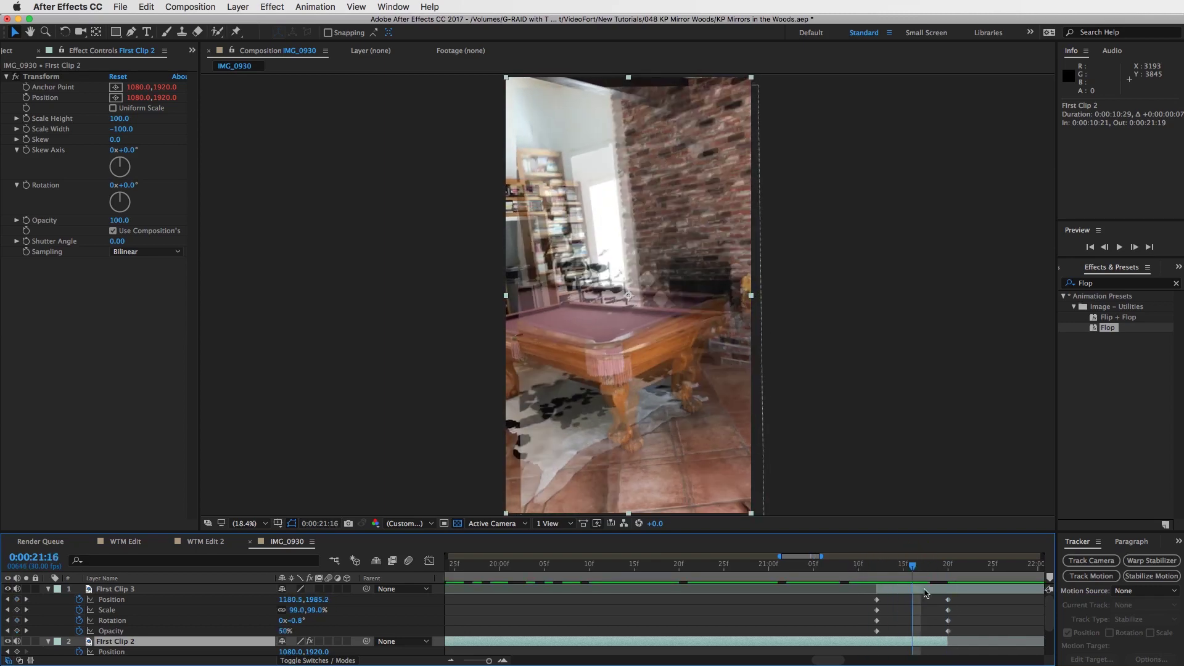
- Try to align First Clip 3 with the clip beneath it by moving it to about 1262, 2088 at 0:00:21:16
{"action": "left_click", "coordinate": [925, 589]}
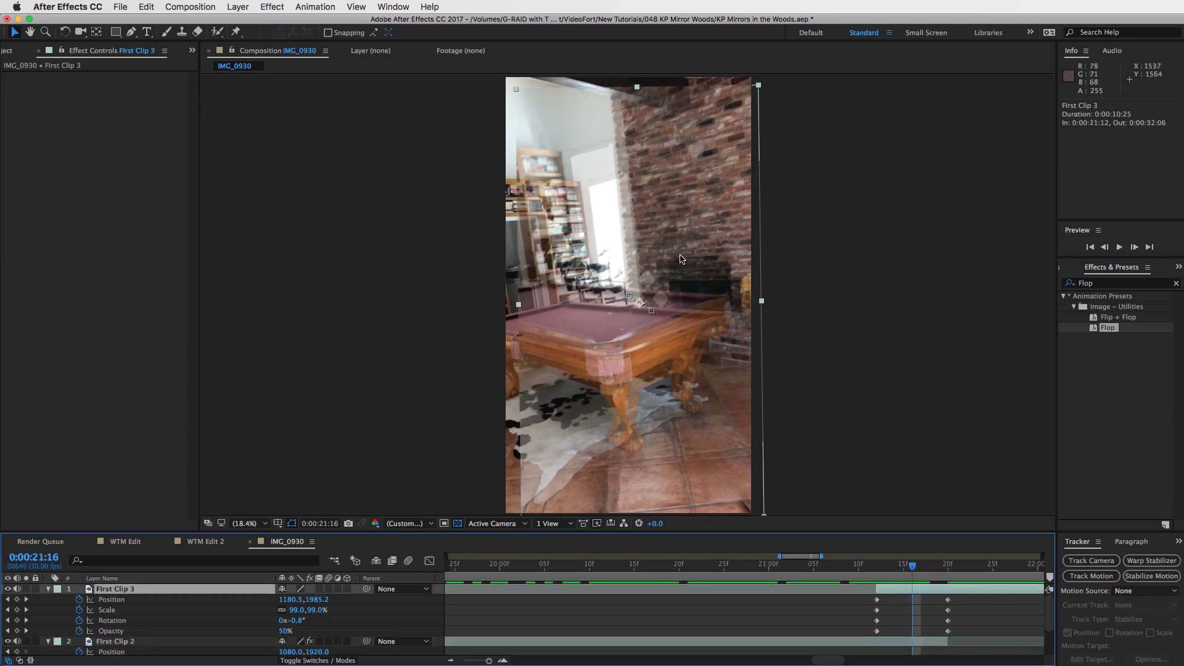
{"action": "left_click_drag", "start_coordinate": [681, 258], "coordinate": [690, 269]}
{"action": "mouse_move", "coordinate": [913, 565]}
{"action": "left_mouse_down"}
{"action": "mouse_move", "coordinate": [936, 573]}
{"action": "mouse_move", "coordinate": [912, 576]}
{"action": "left_mouse_up"}
- Rename the First Clip 2 layer as SECOND CLIP
{"action": "left_click", "coordinate": [917, 641]}
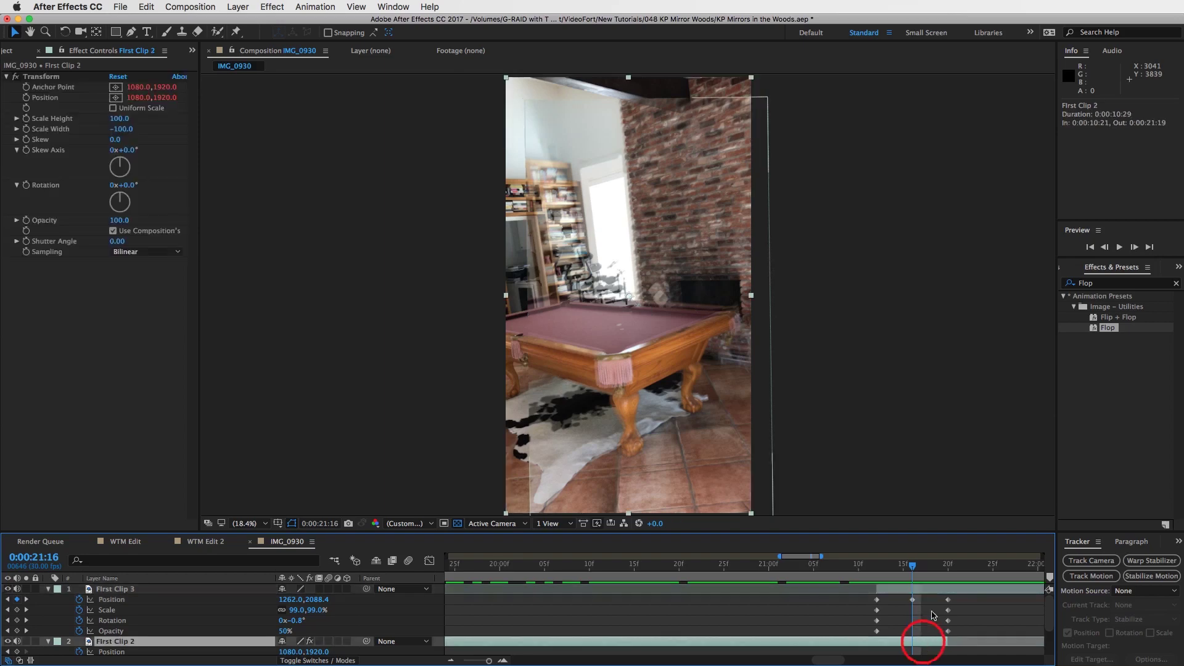
{"action": "scroll", "coordinate": [981, 619], "scroll_direction": "down", "scroll_amount": 3}
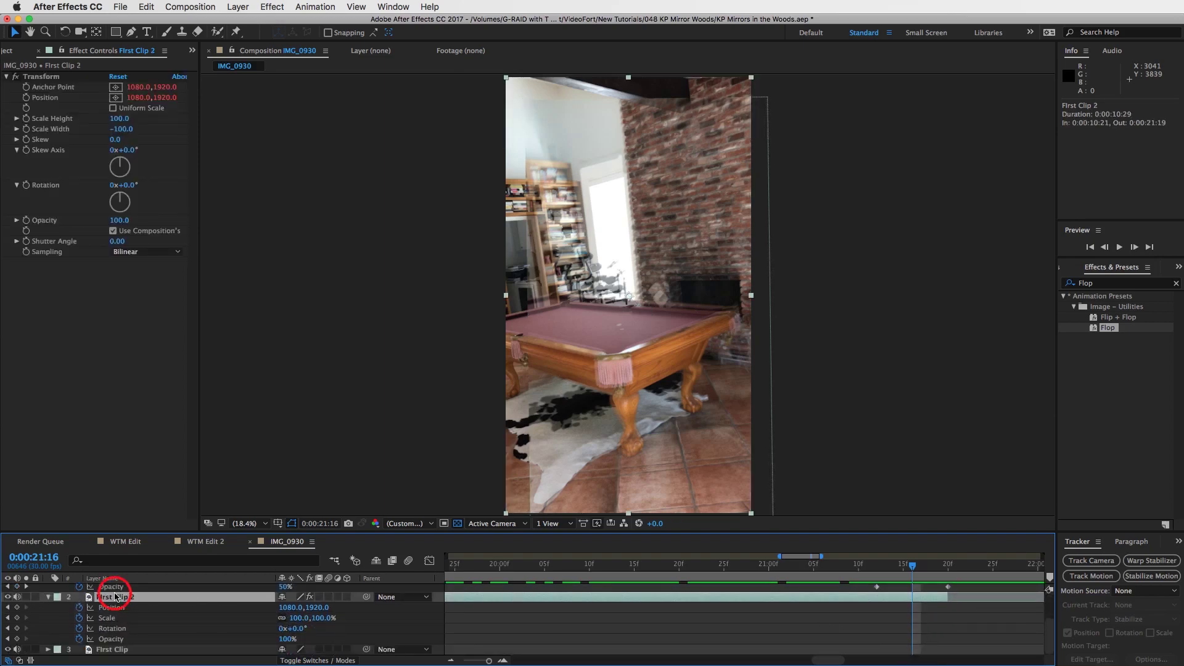
{"action": "key", "text": "Return"}
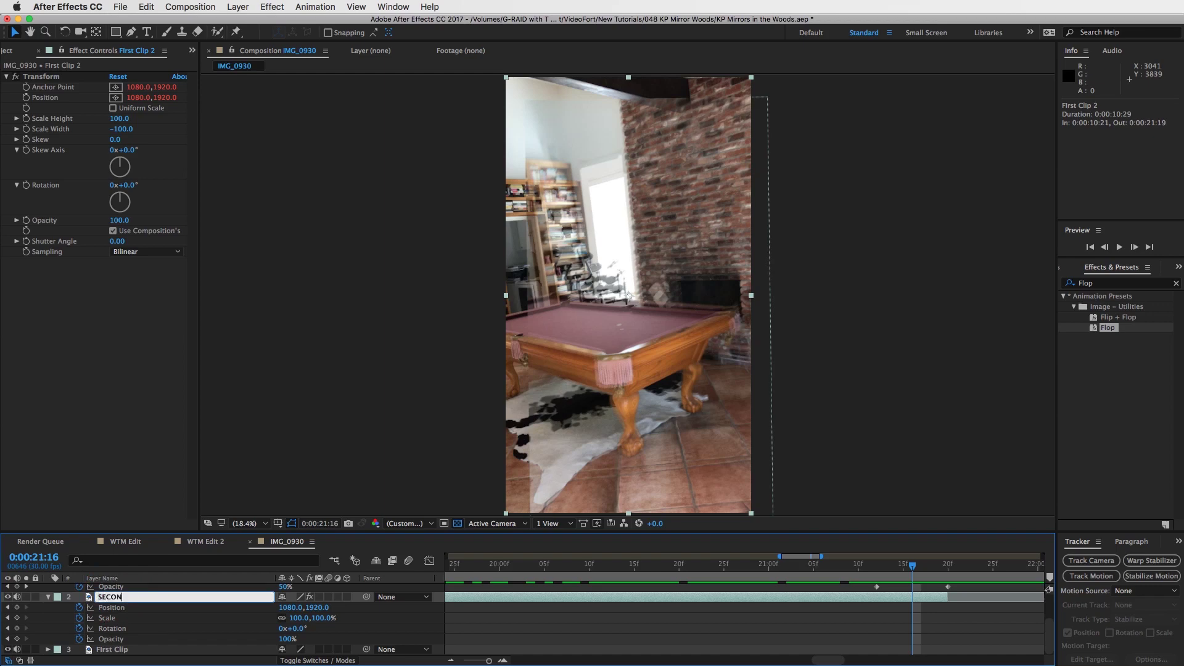
{"action": "type", "text": "SECOND CLIP"}
{"action": "key", "text": "Return"}
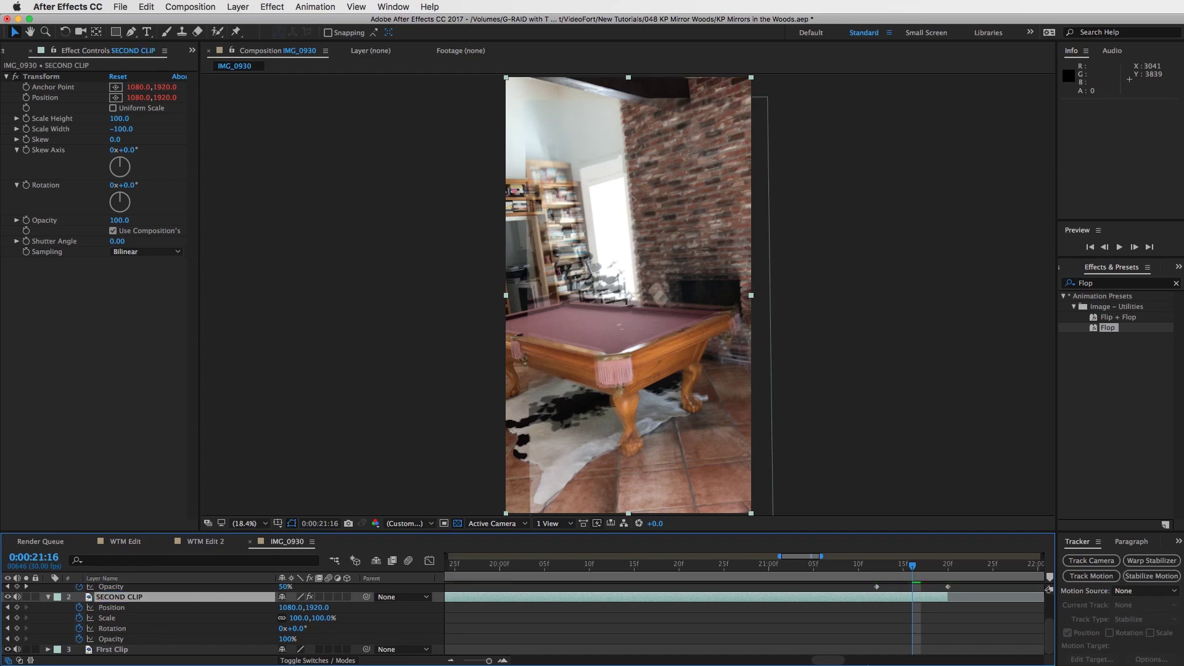
- Add Position, Scale, Rotation and Opacity keyframes to SECOND CLIP at 0:00:21:12
{"action": "left_click", "coordinate": [881, 563]}
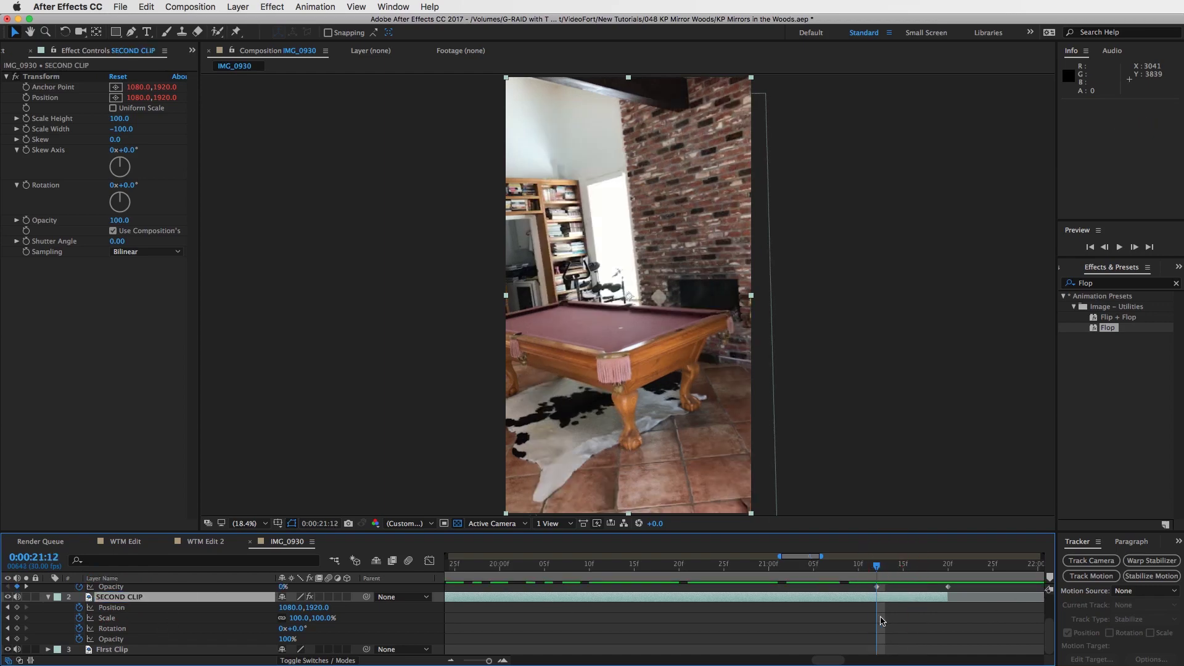
{"action": "scroll", "coordinate": [889, 597], "scroll_direction": "up", "scroll_amount": 4}
{"action": "scroll", "coordinate": [897, 606], "scroll_direction": "down", "scroll_amount": 3}
{"action": "left_click_drag", "start_coordinate": [17, 607], "coordinate": [17, 639]}
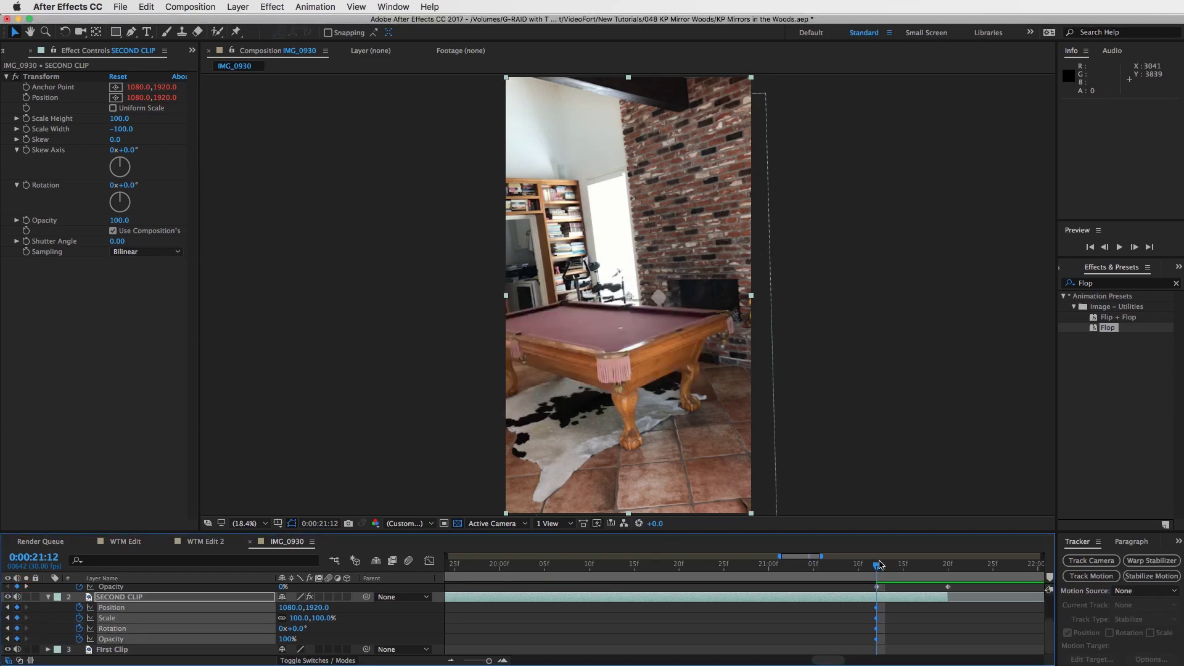
- Remove the intermediate Position keyframe of First Clip 3 at 0:00:21:16
{"action": "left_click_drag", "start_coordinate": [885, 570], "coordinate": [921, 573]}
{"action": "scroll", "coordinate": [912, 571], "scroll_direction": "up", "scroll_amount": 3}
{"action": "scroll", "coordinate": [906, 643], "scroll_direction": "down", "scroll_amount": 3}
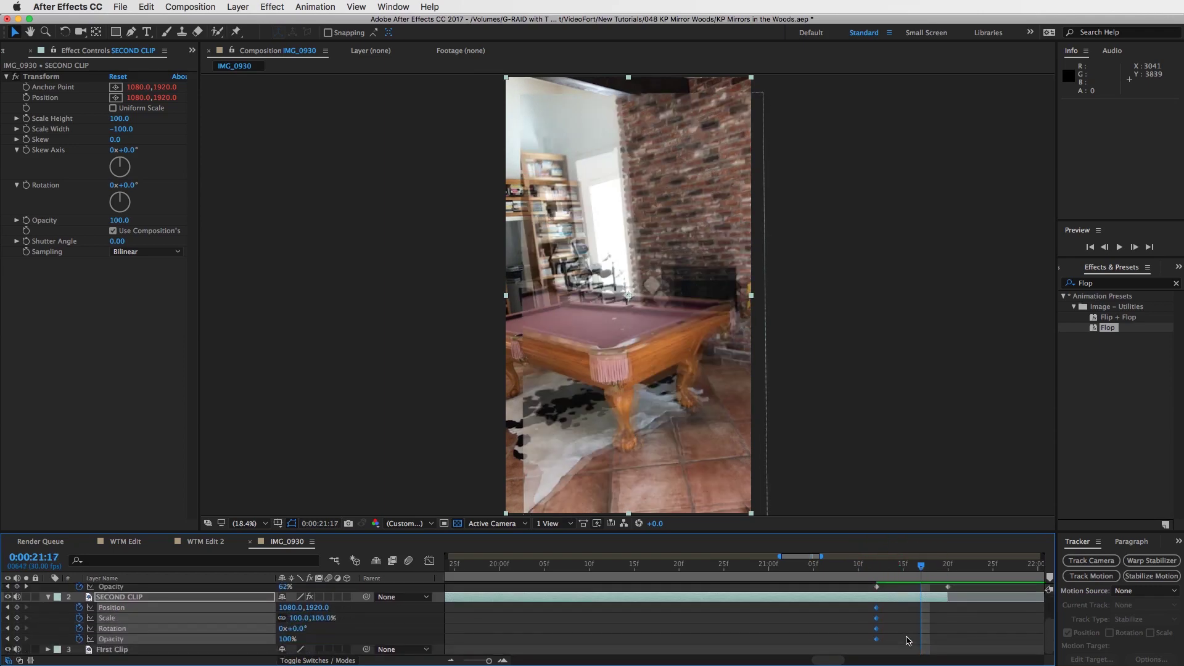
{"action": "left_click_drag", "start_coordinate": [922, 568], "coordinate": [913, 567]}
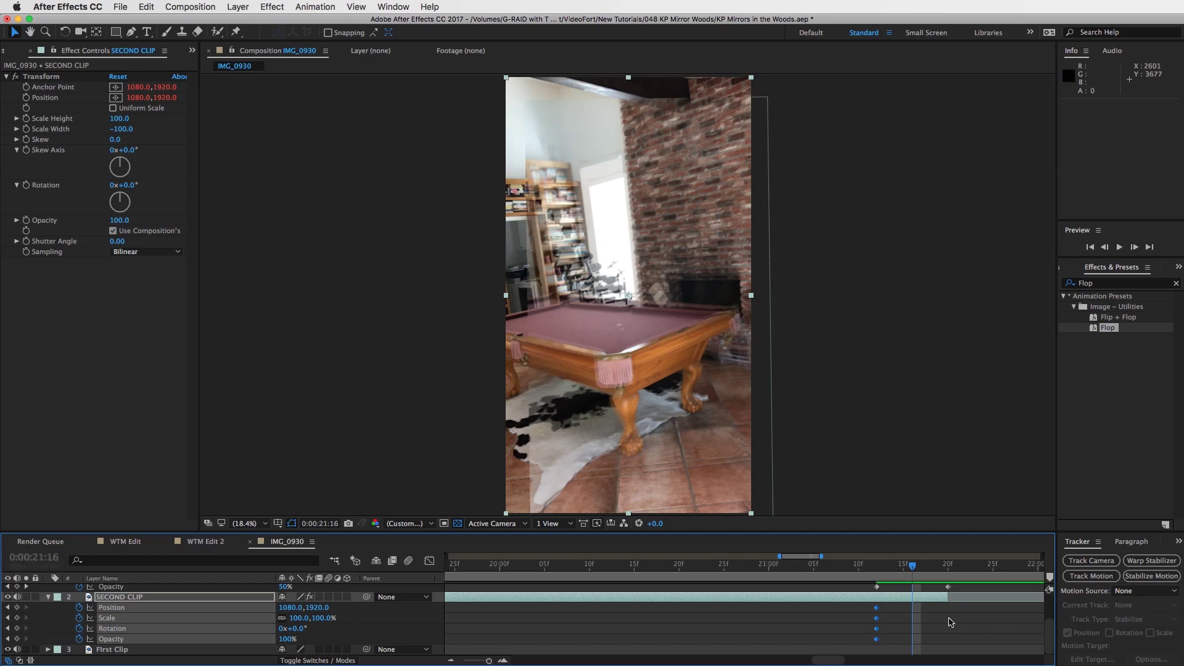
{"action": "scroll", "coordinate": [919, 606], "scroll_direction": "up", "scroll_amount": 3}
{"action": "left_click", "coordinate": [913, 603]}
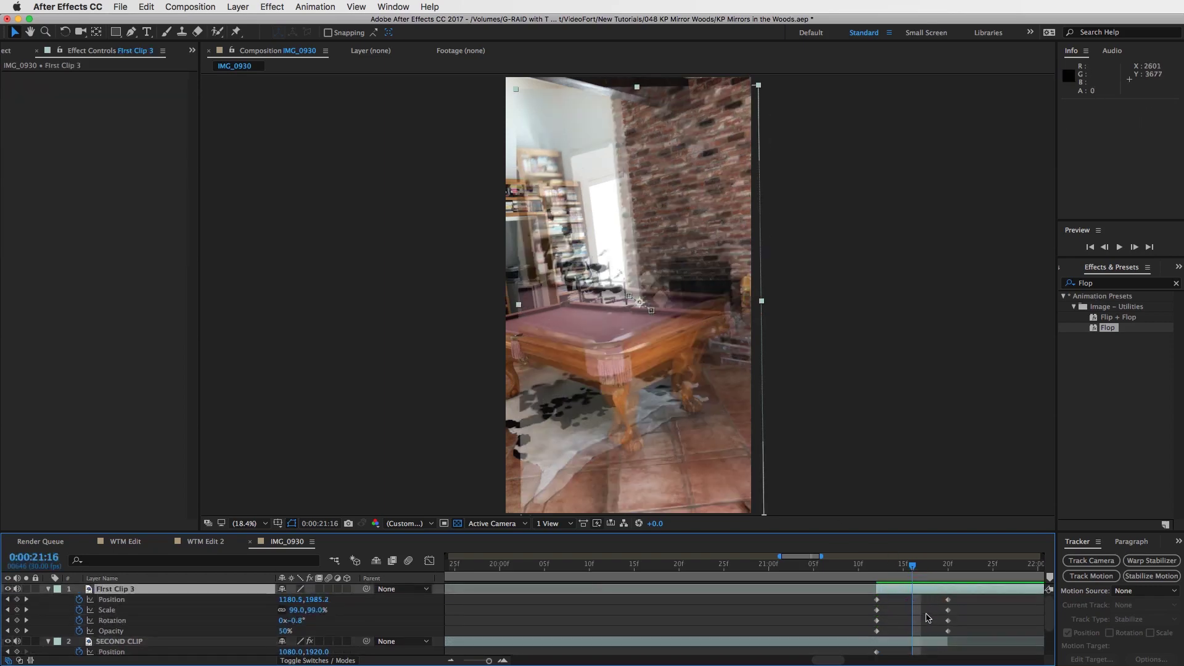
- At 0:00:21:16, move SECOND CLIP to about position 993, 1833 so its pool table overlaps the one in First Clip 3
{"action": "scroll", "coordinate": [928, 614], "scroll_direction": "down", "scroll_amount": 2}
{"action": "left_click", "coordinate": [928, 602]}
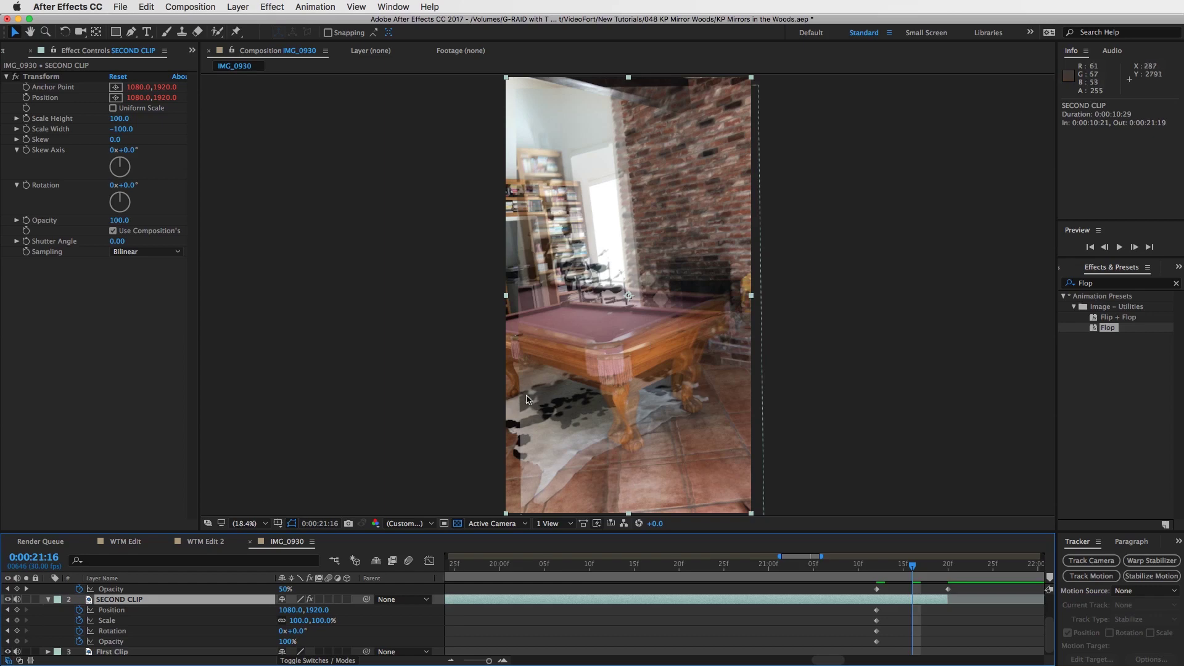
{"action": "left_click_drag", "start_coordinate": [509, 395], "coordinate": [502, 385]}
{"action": "left_click_drag", "start_coordinate": [600, 383], "coordinate": [601, 385]}
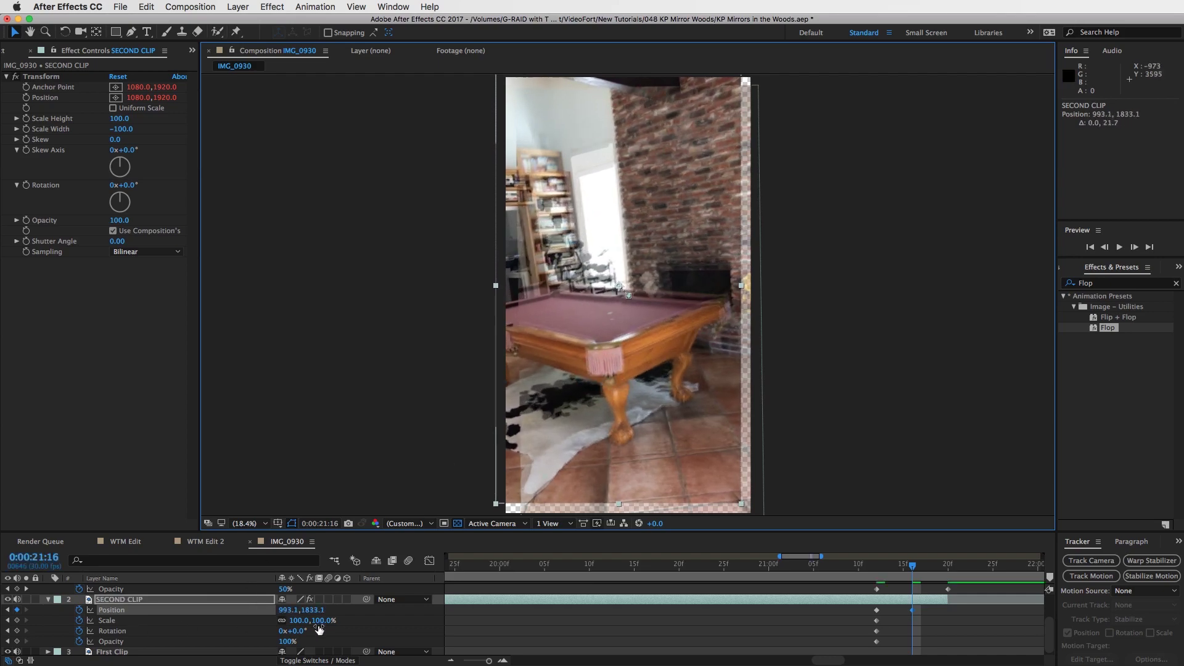
- Enlarge SECOND CLIP to 102% scale at 0:00:21:16 and nudge it to about position 988, 1806 to match First Clip 3
{"action": "left_click", "coordinate": [298, 620]}
{"action": "type", "text": "101"}
{"action": "key", "text": "Return"}
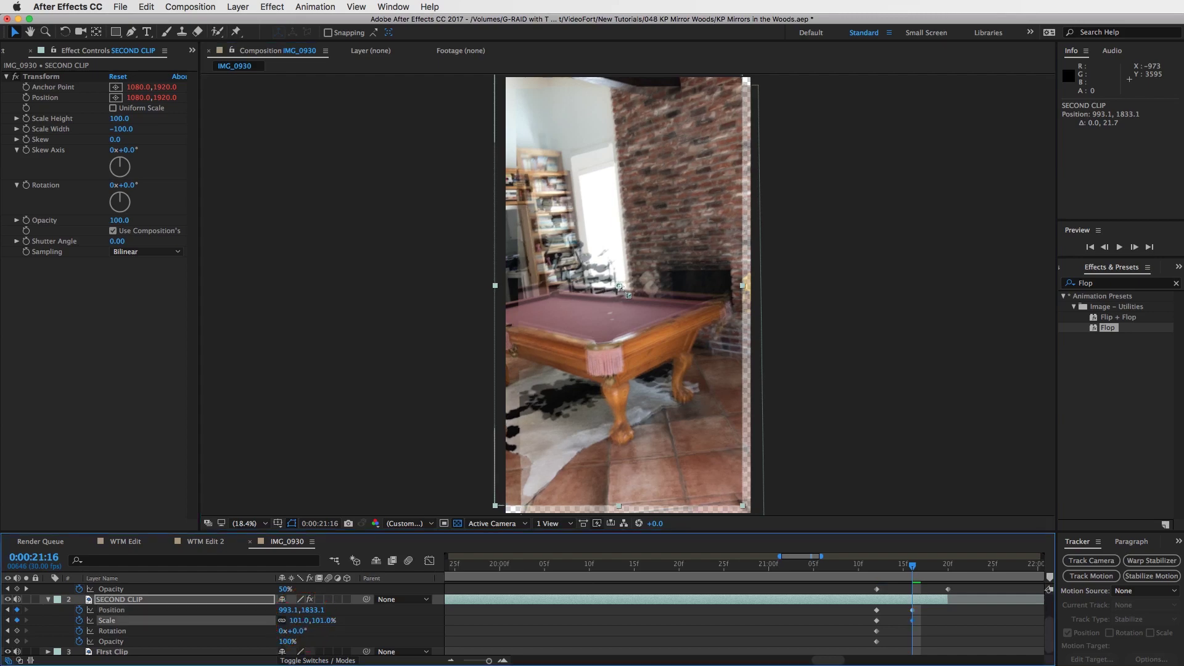
{"action": "left_click_drag", "start_coordinate": [619, 347], "coordinate": [617, 348]}
{"action": "left_click", "coordinate": [298, 620]}
{"action": "type", "text": "102"}
{"action": "key", "text": "Return"}
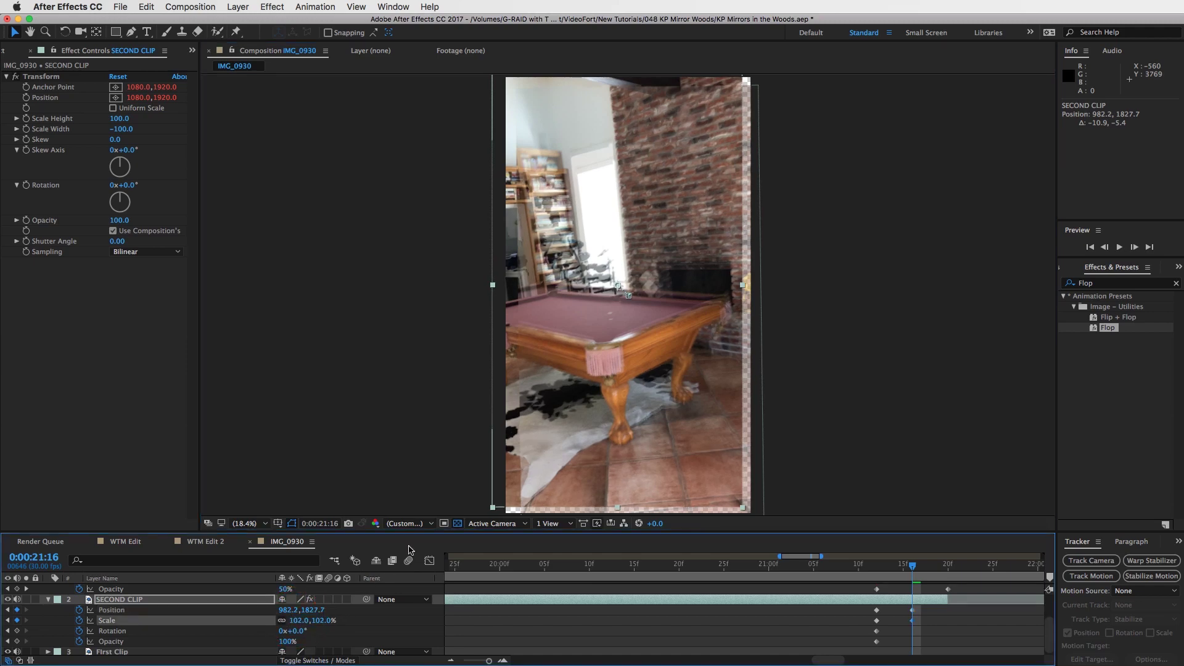
{"action": "left_click_drag", "start_coordinate": [637, 375], "coordinate": [636, 369]}
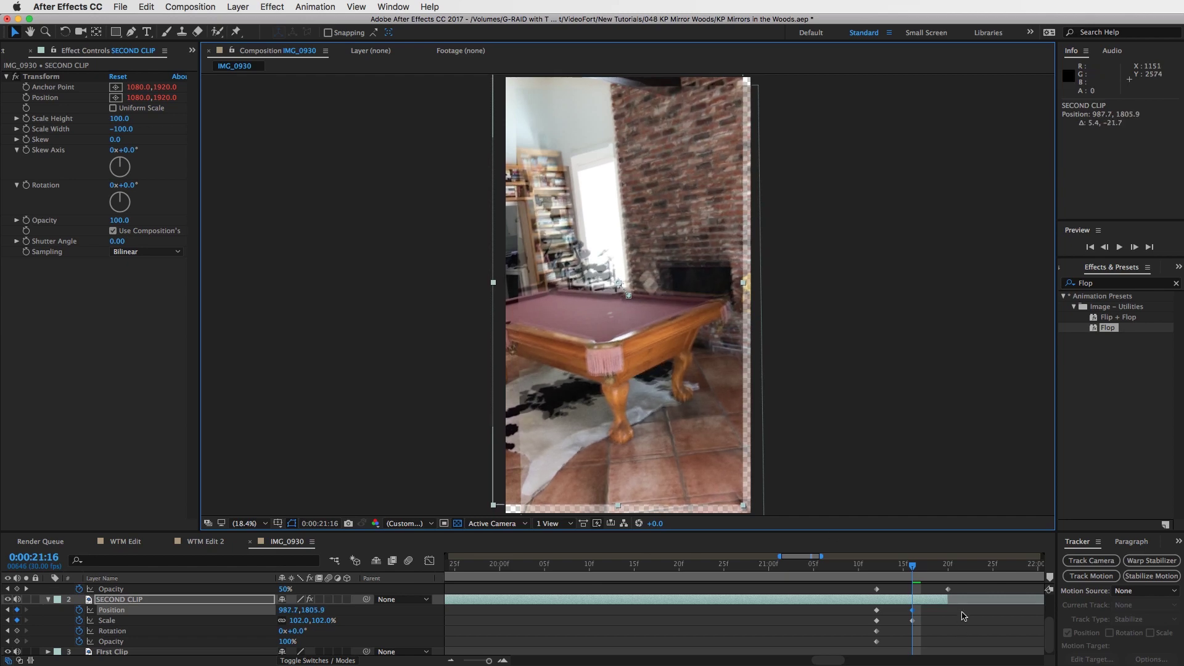
- Move the ending Opacity keyframe of First Clip 3 to 0:00:21:17 and preview the crossfade from 0:00:21:12
{"action": "mouse_move", "coordinate": [913, 569]}
{"action": "left_mouse_down"}
{"action": "mouse_move", "coordinate": [967, 577]}
{"action": "mouse_move", "coordinate": [901, 573]}
{"action": "mouse_move", "coordinate": [930, 574]}
{"action": "left_mouse_up"}
{"action": "scroll", "coordinate": [947, 623], "scroll_direction": "up", "scroll_amount": 3}
{"action": "left_click_drag", "start_coordinate": [947, 621], "coordinate": [921, 621]}
{"action": "left_click_drag", "start_coordinate": [926, 564], "coordinate": [874, 572]}
{"action": "key", "text": "space"}
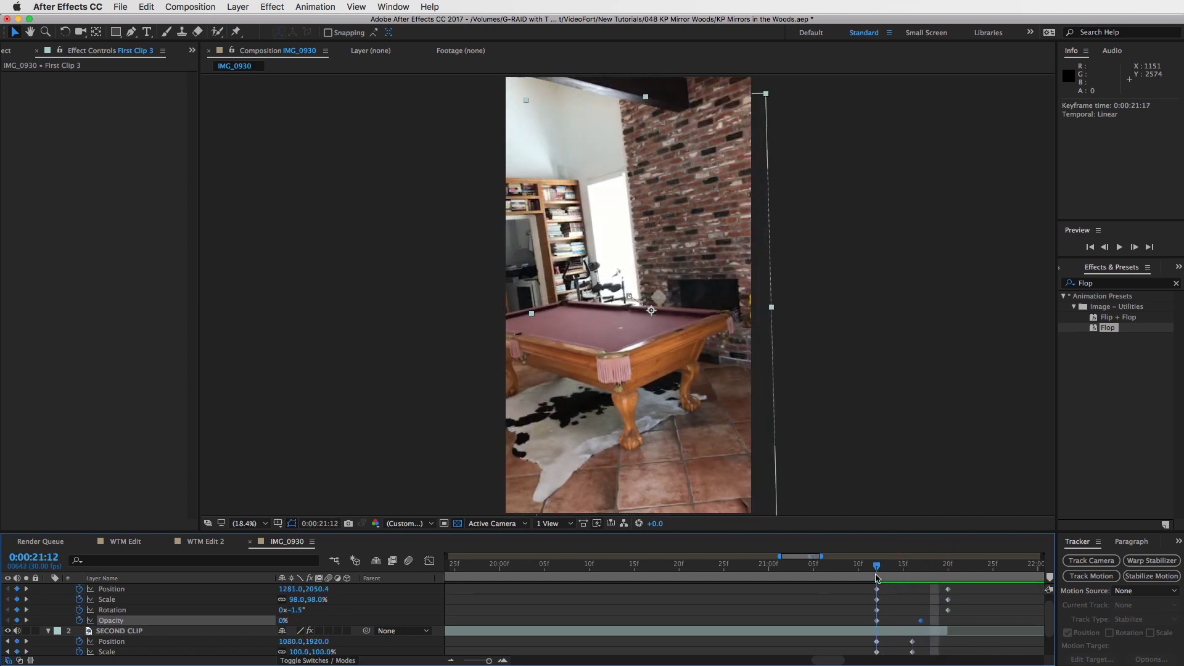
{"action": "key", "text": "space"}
{"action": "left_click", "coordinate": [970, 624]}
{"action": "left_click_drag", "start_coordinate": [878, 564], "coordinate": [921, 565]}
- Collapse the keyframed properties of the First Clip 3 and SECOND CLIP layers
{"action": "key", "text": "minus"}
{"action": "key", "text": "minus"}
{"action": "key", "text": "minus"}
{"action": "key", "text": "minus"}
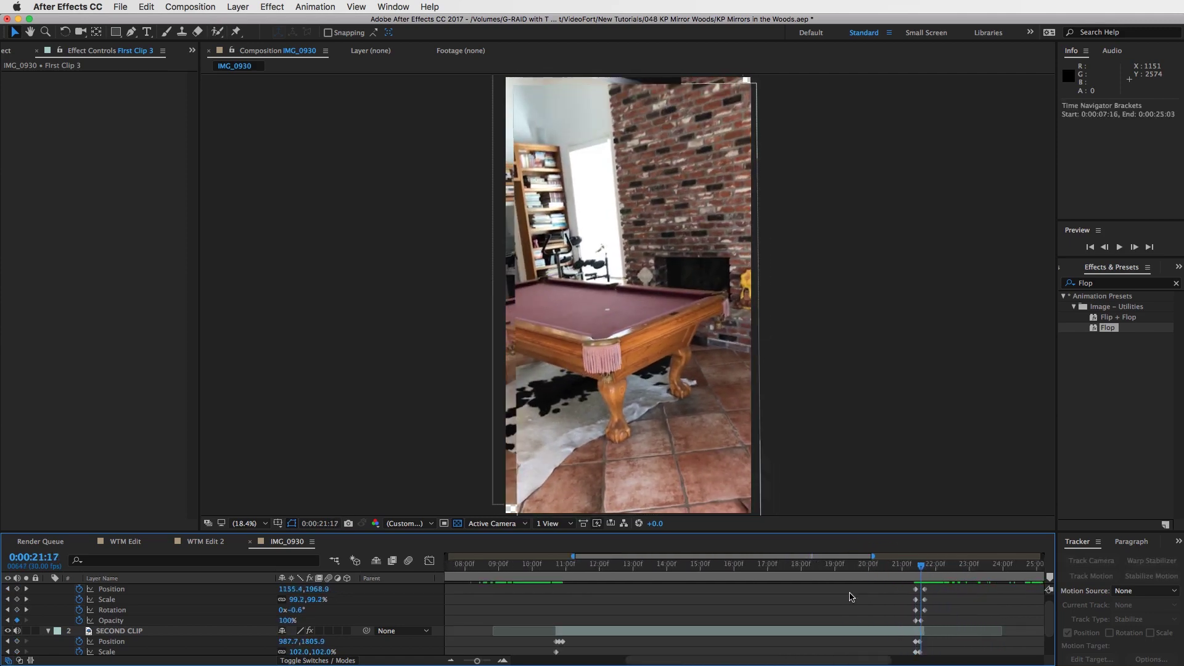
{"action": "scroll", "coordinate": [91, 607], "scroll_direction": "up", "scroll_amount": 1}
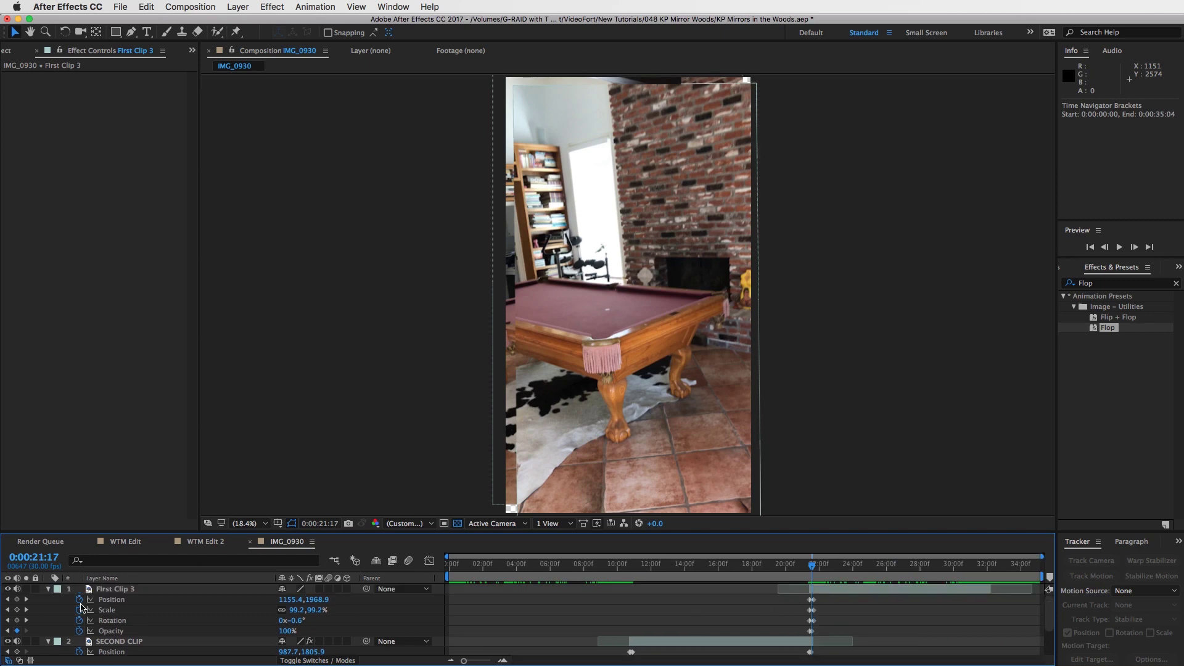
{"action": "left_click", "coordinate": [49, 590]}
{"action": "left_click", "coordinate": [48, 600]}
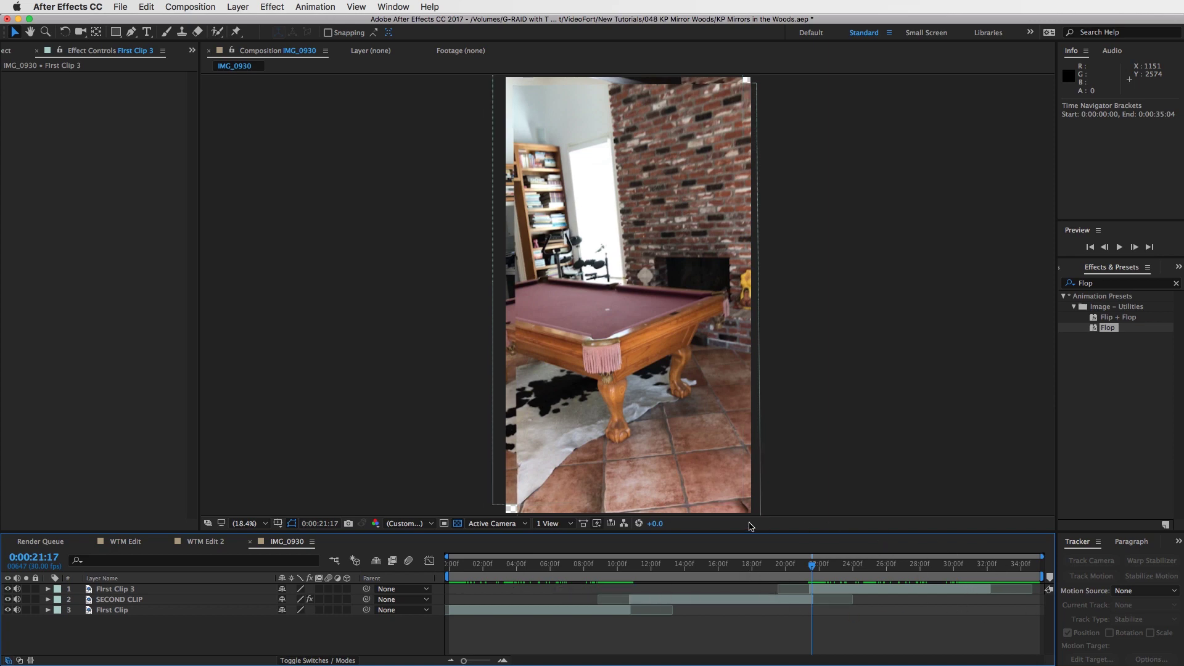
- Locate the loop's opening frame before the mirror appears and set the work area start at 0:00:03:17
{"action": "left_click_drag", "start_coordinate": [549, 570], "coordinate": [517, 571]}
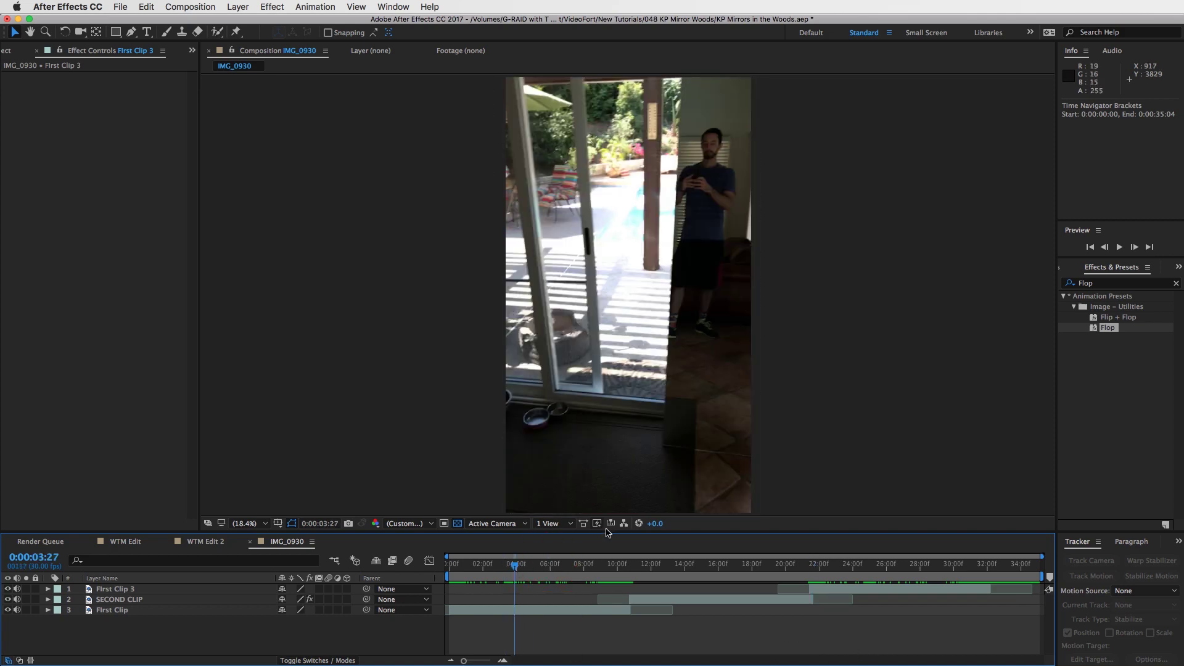
{"action": "mouse_move", "coordinate": [517, 571]}
{"action": "left_mouse_down"}
{"action": "mouse_move", "coordinate": [501, 566]}
{"action": "mouse_move", "coordinate": [512, 567]}
{"action": "left_mouse_up"}
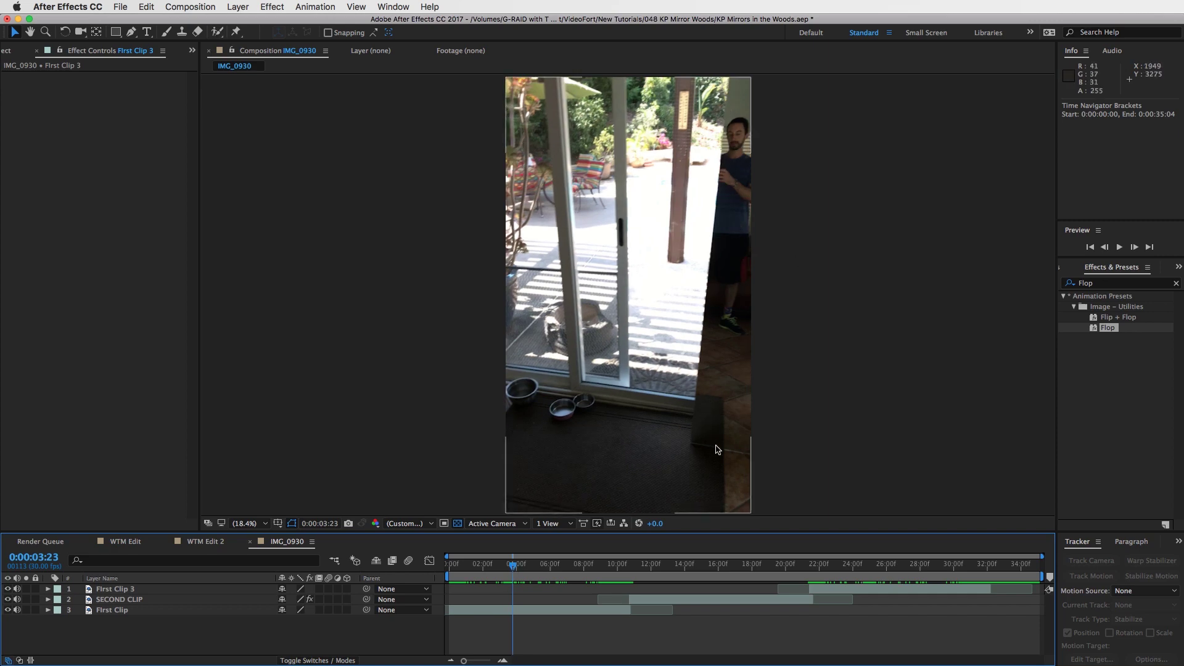
{"action": "left_click_drag", "start_coordinate": [515, 568], "coordinate": [511, 567]}
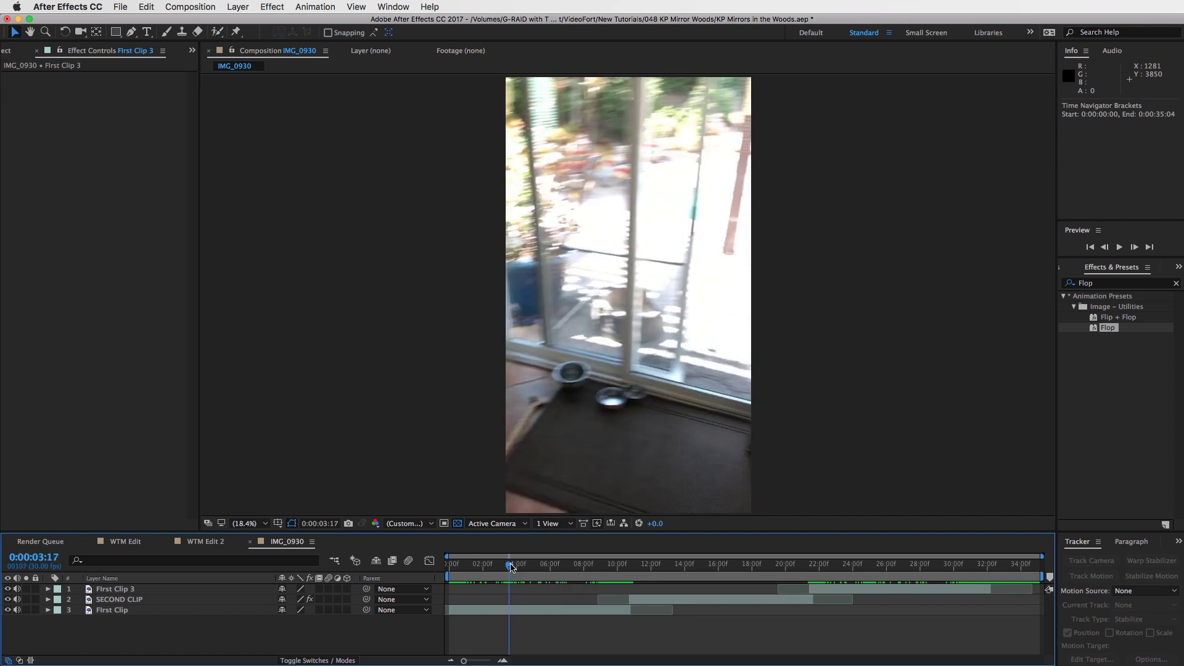
{"action": "key", "text": "b"}
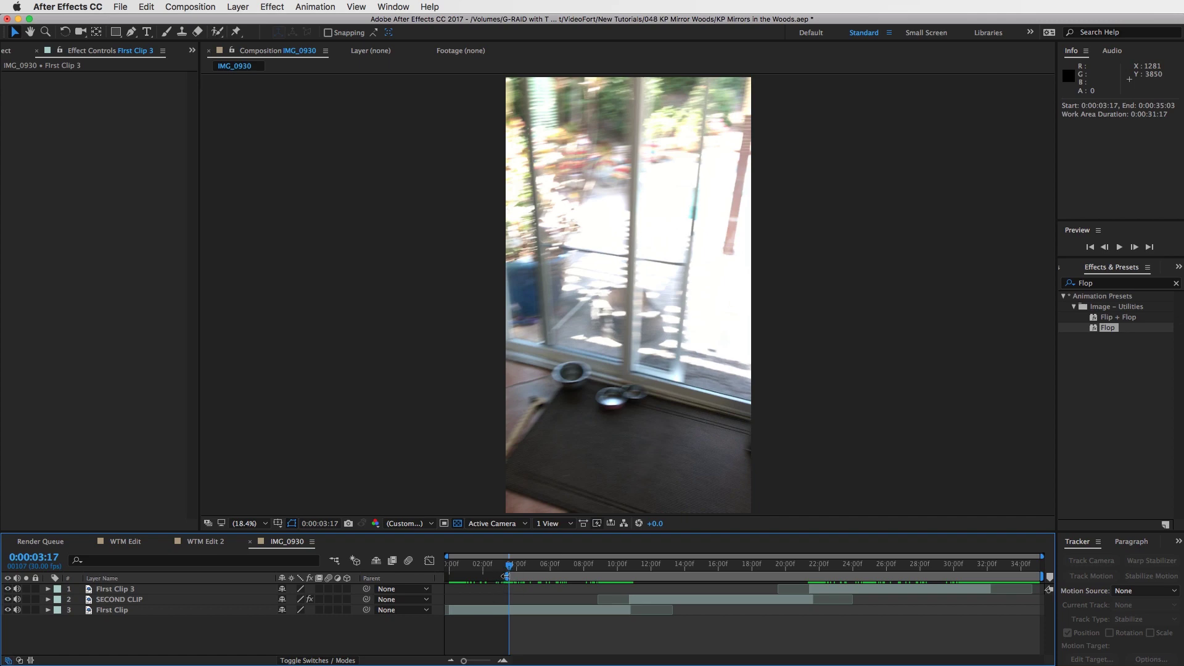
- Find the matching patio door frame in First Clip 3, end the work area at 0:00:24:28 and trim the composition to it
{"action": "left_click_drag", "start_coordinate": [509, 566], "coordinate": [869, 580]}
{"action": "key", "text": "Page_Up"}
{"action": "key", "text": "Page_Down"}
{"action": "key", "text": "Page_Up"}
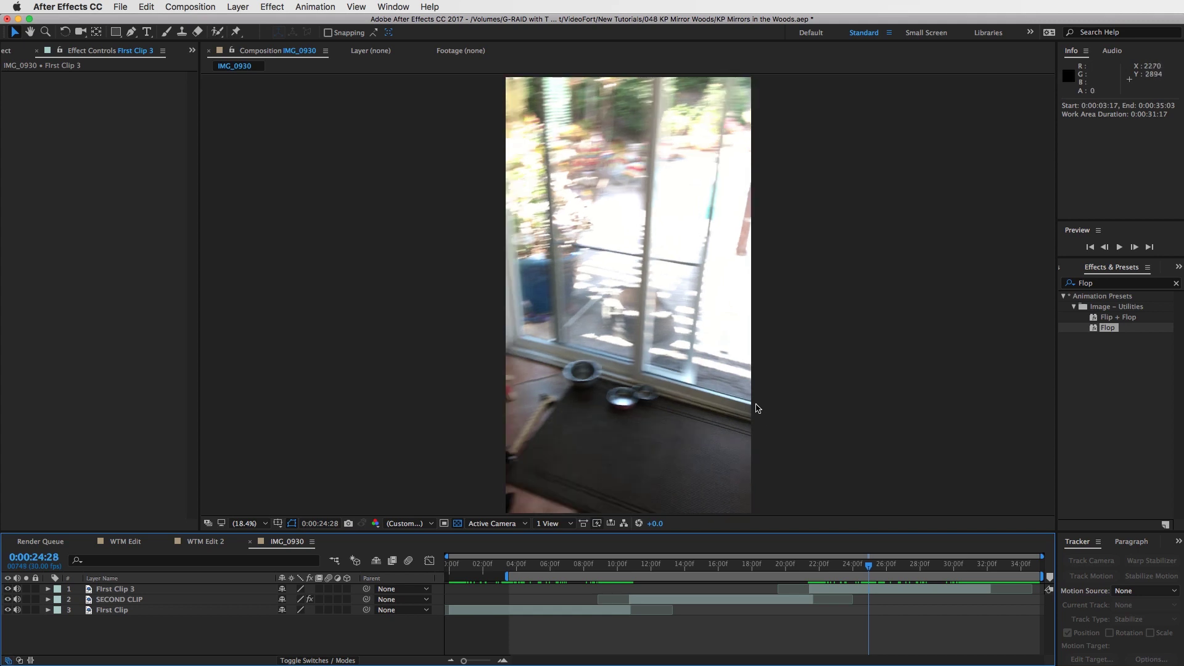
{"action": "key", "text": "n"}
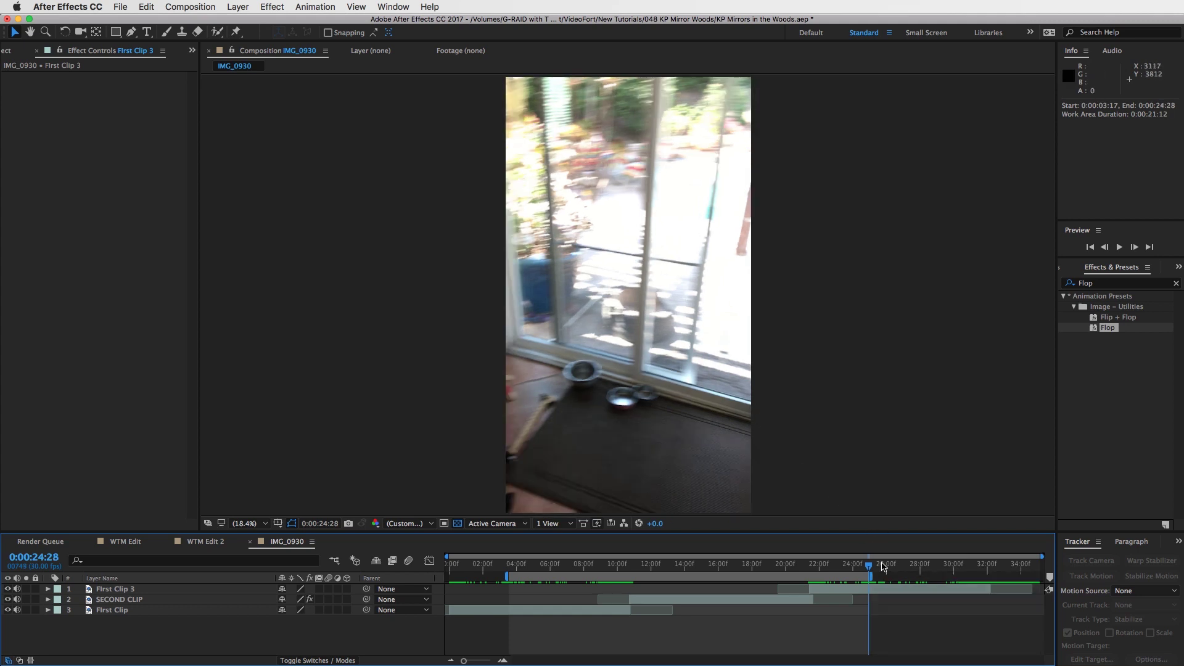
{"action": "right_click", "coordinate": [833, 578]}
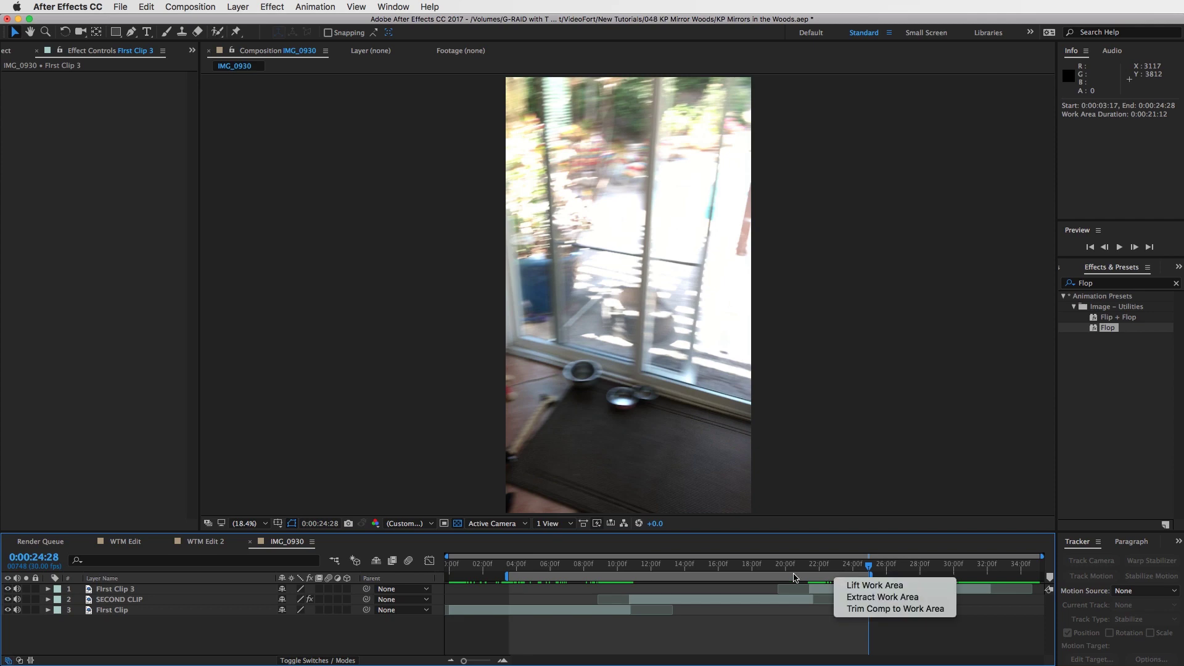
{"action": "left_click", "coordinate": [882, 610]}
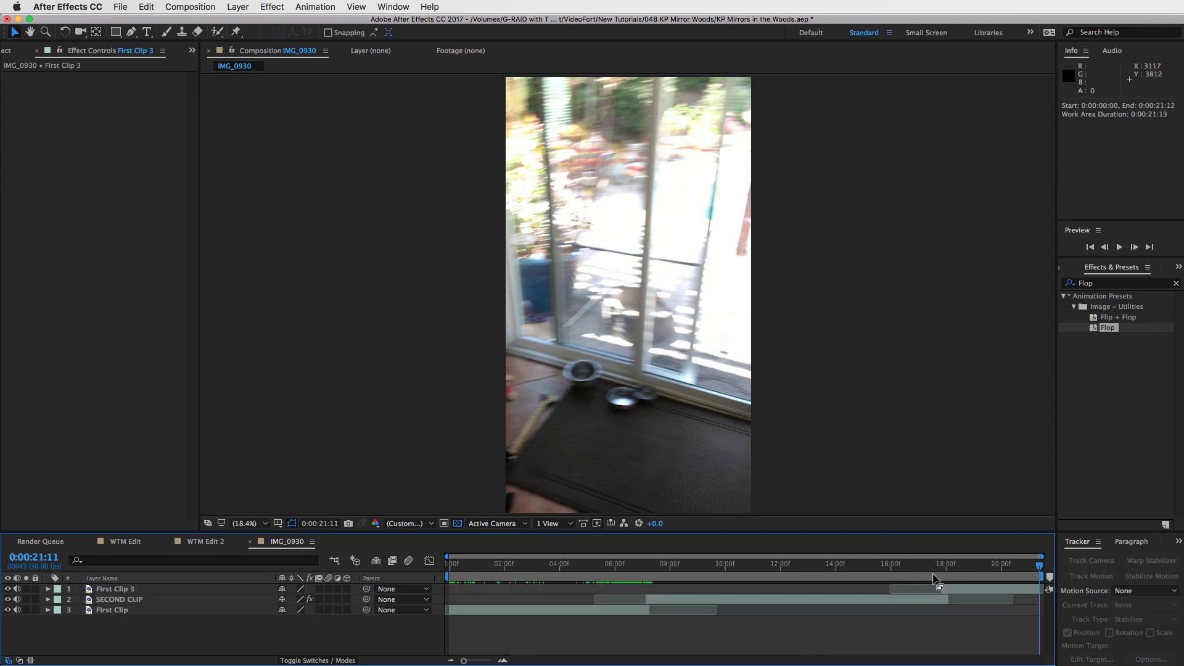
- Scrub through the trimmed composition and compare its last frame with its first frame for a seamless loop
{"action": "left_click", "coordinate": [481, 565]}
{"action": "key", "text": "Home"}
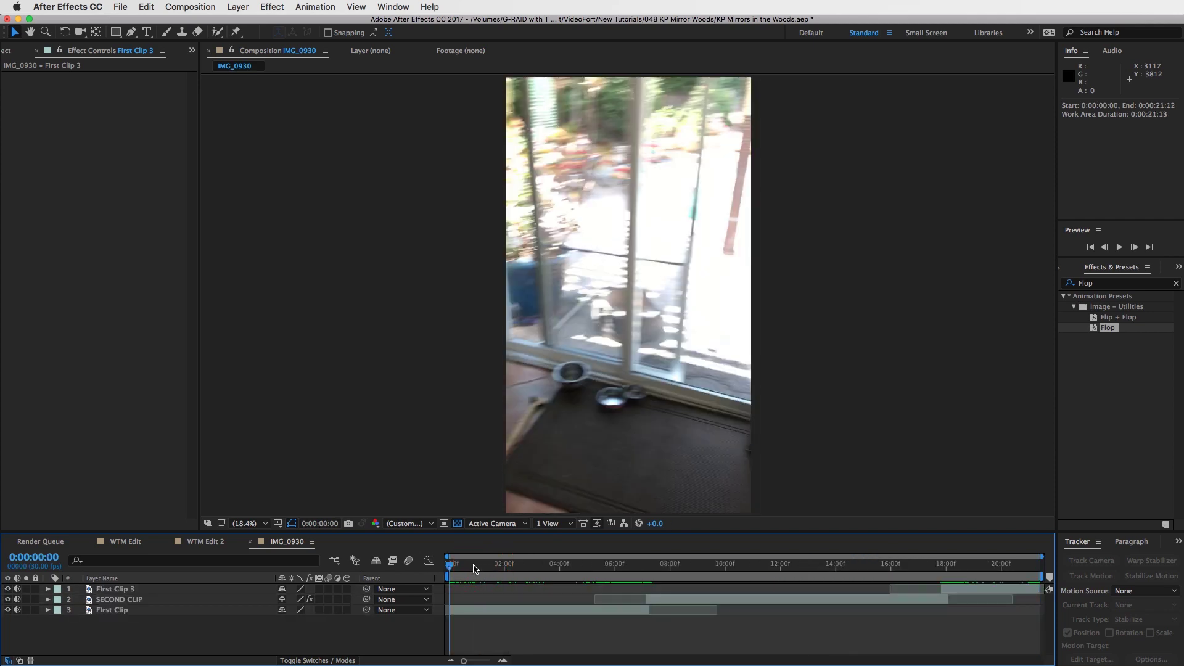
{"action": "left_click_drag", "start_coordinate": [454, 569], "coordinate": [642, 565]}
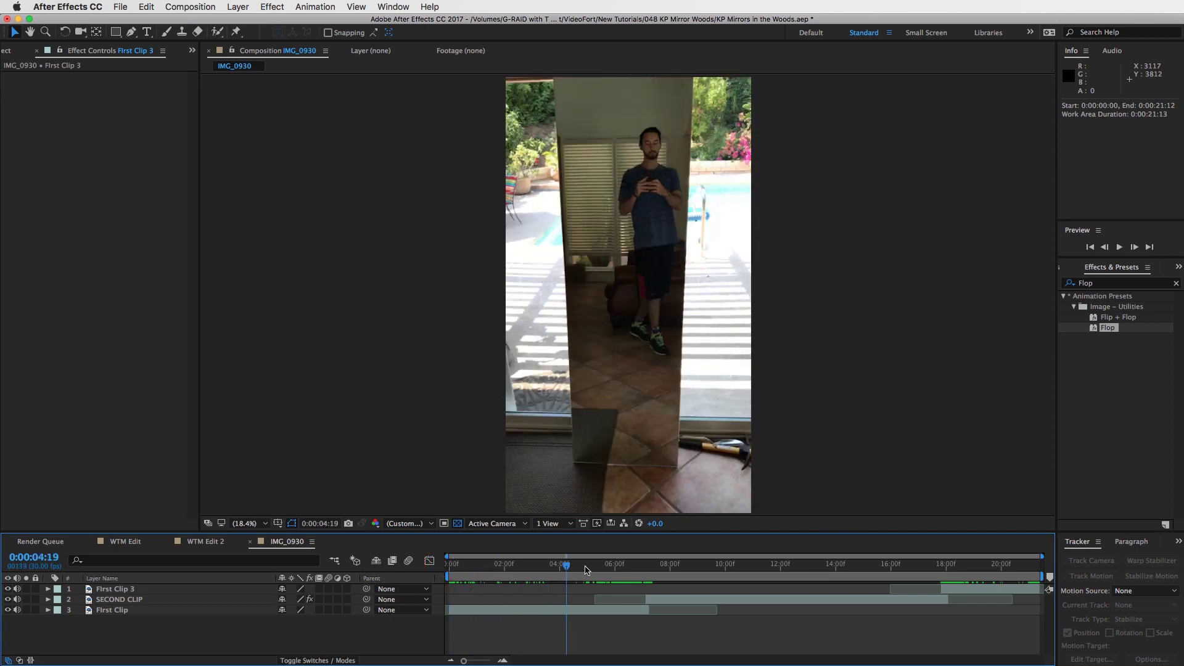
{"action": "left_click_drag", "start_coordinate": [1000, 565], "coordinate": [1052, 566]}
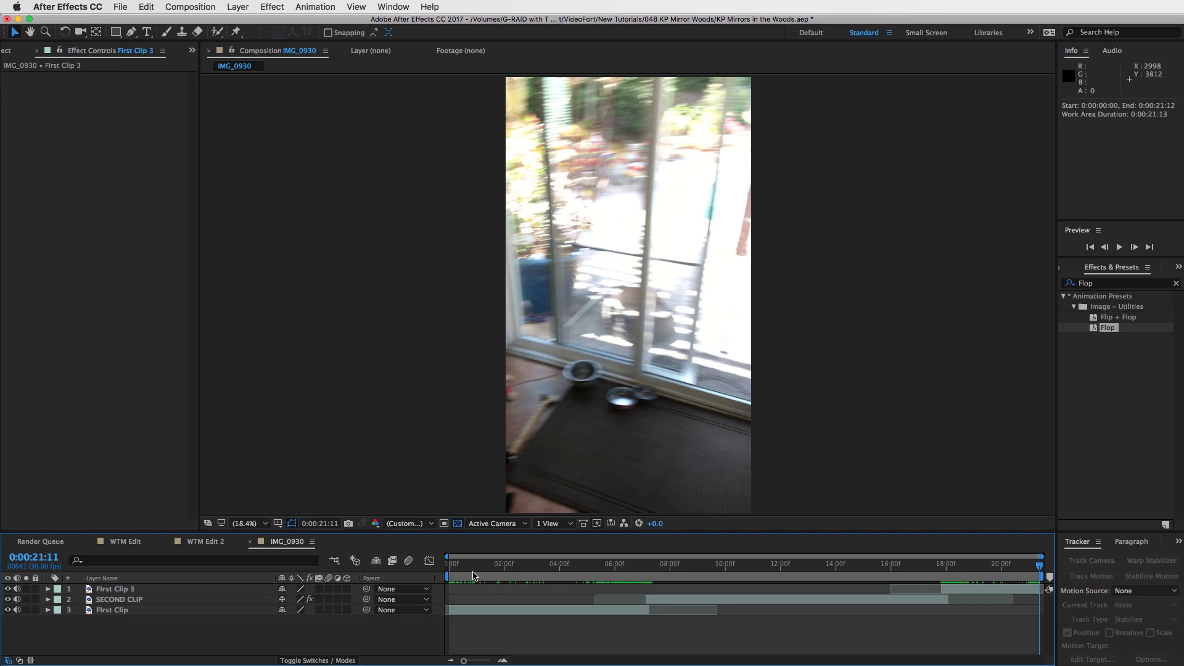
{"action": "left_click", "coordinate": [443, 565]}
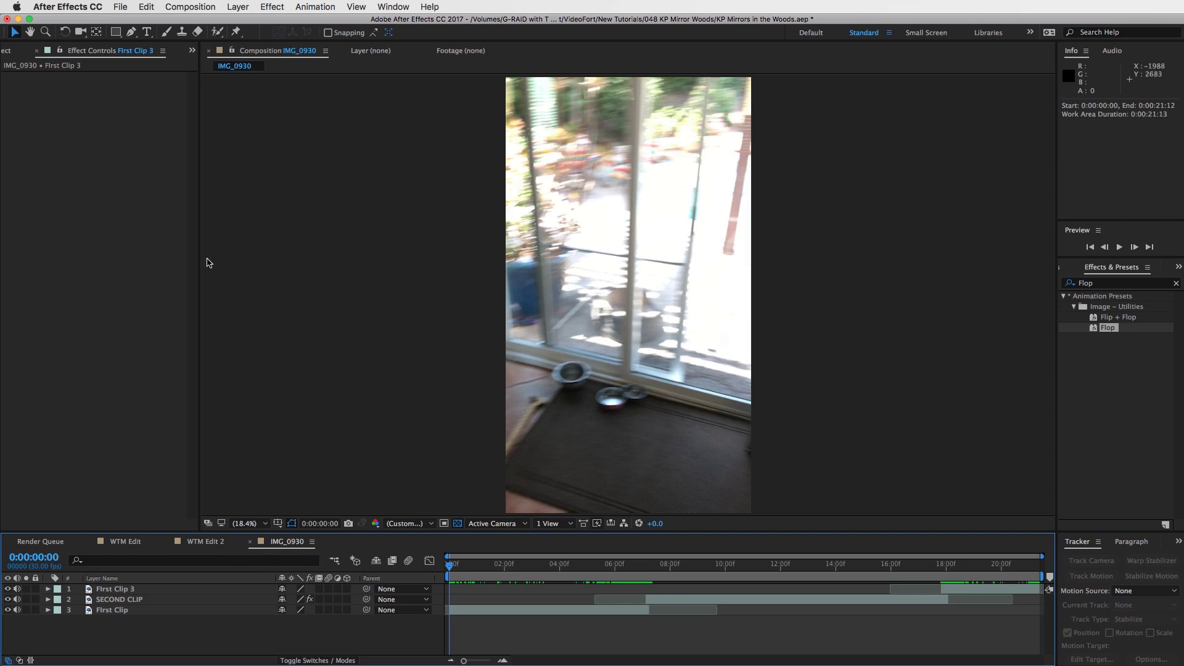
- Rename the IMG_0930 composition as Mirrors EDIT in the project
{"action": "left_click", "coordinate": [10, 51]}
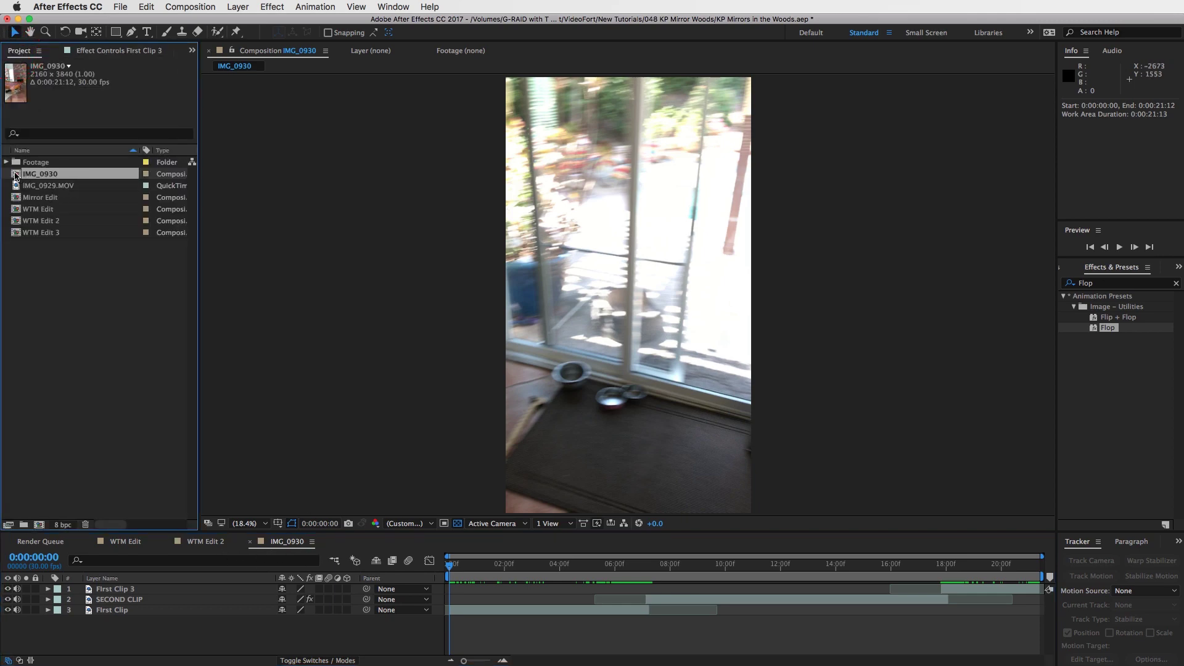
{"action": "left_click", "coordinate": [45, 175]}
{"action": "type", "text": "Mirrors EDIT"}
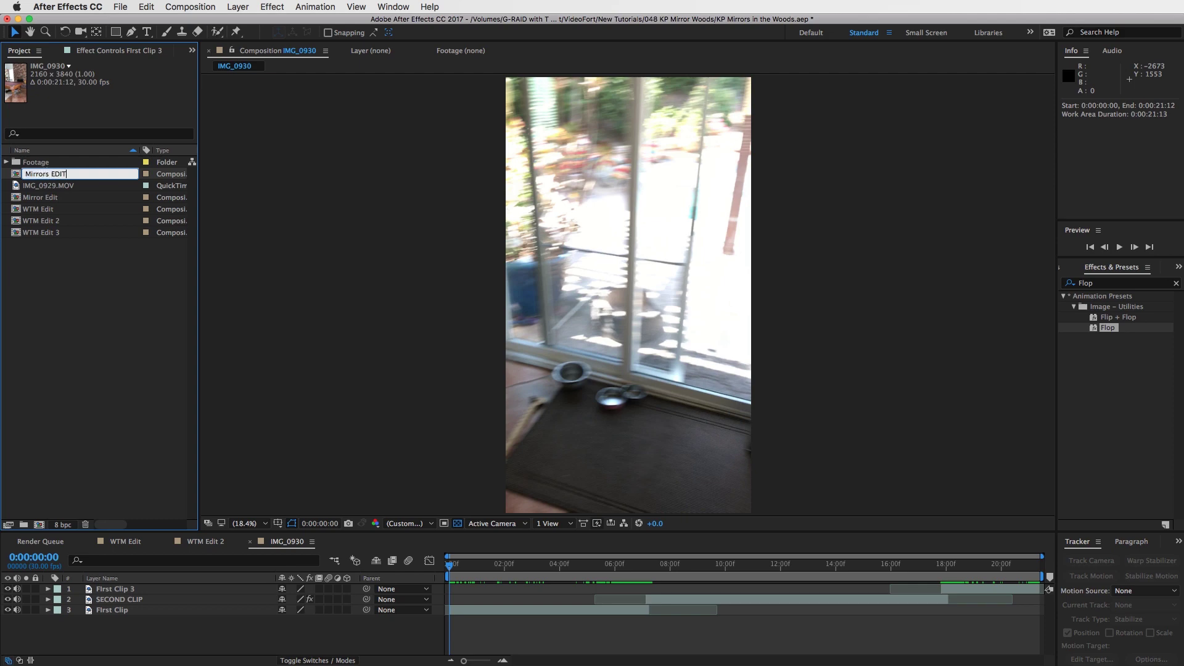
{"action": "key", "text": "Return"}
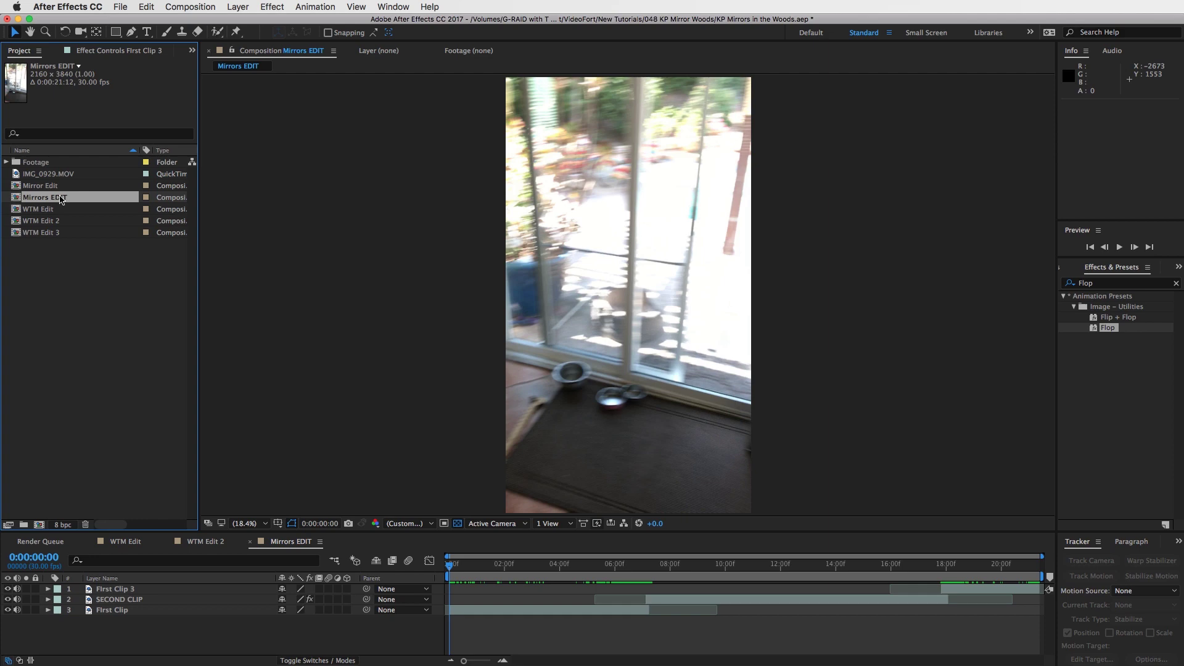
- Delete the old Mirror Edit composition from the project
{"action": "left_click", "coordinate": [45, 186]}
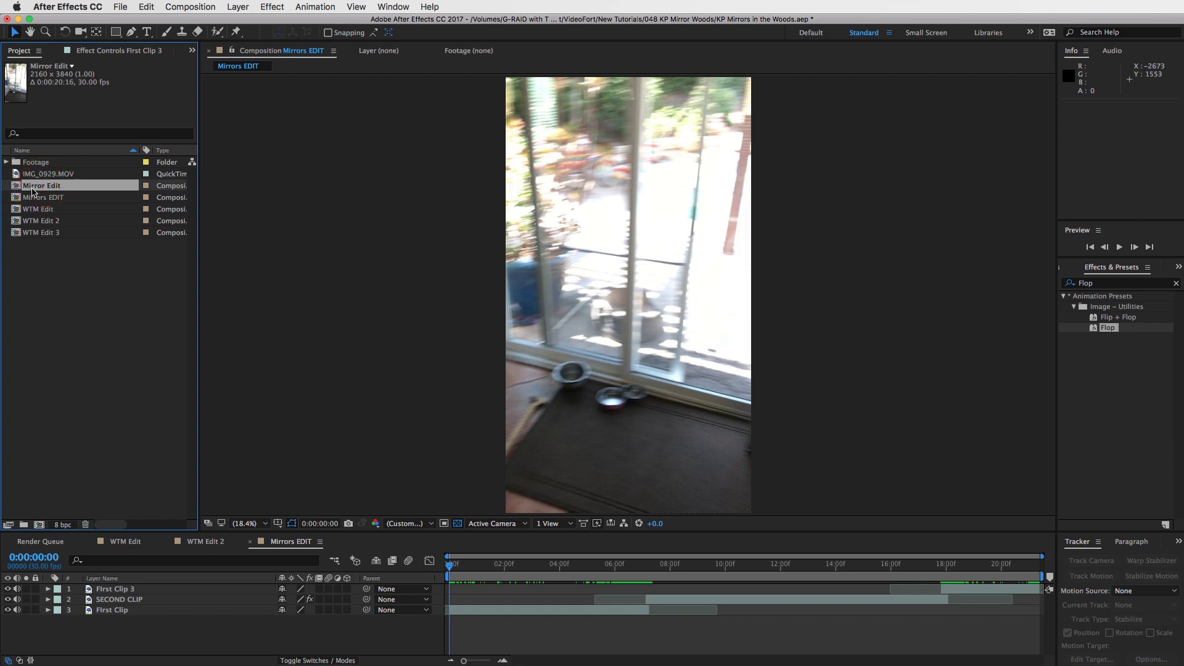
{"action": "left_click", "coordinate": [86, 526]}
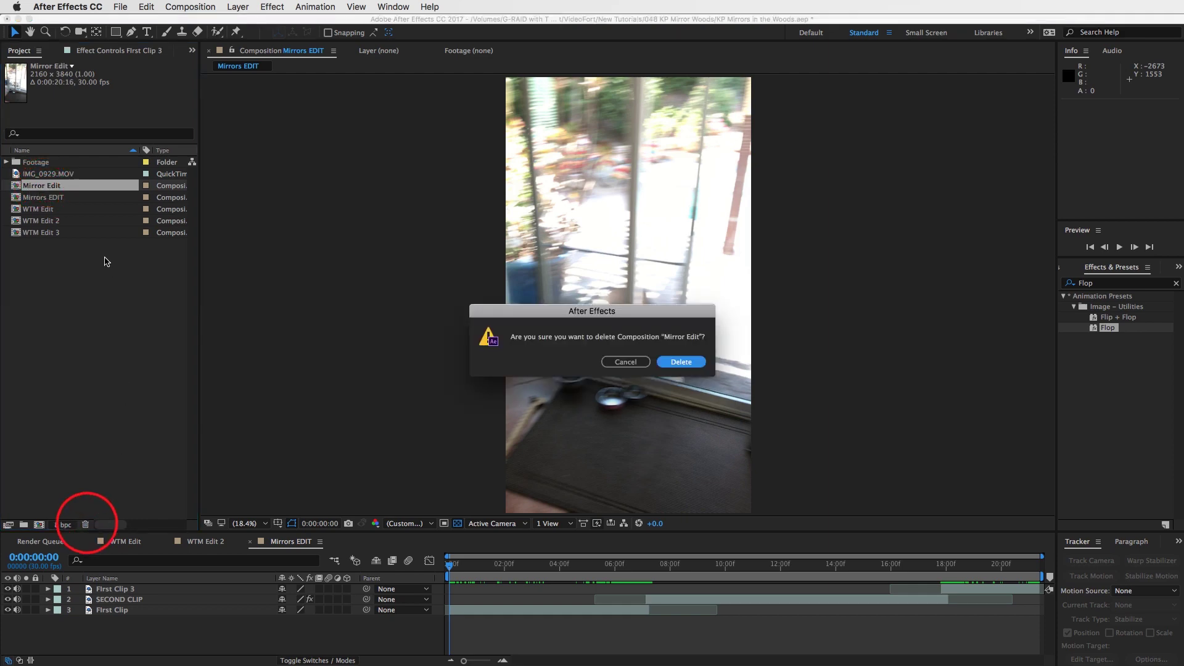
{"action": "left_click", "coordinate": [688, 361]}
- Nest Mirrors EDIT in a new composition of its own and select its layer in the timeline
{"action": "left_click", "coordinate": [44, 187]}
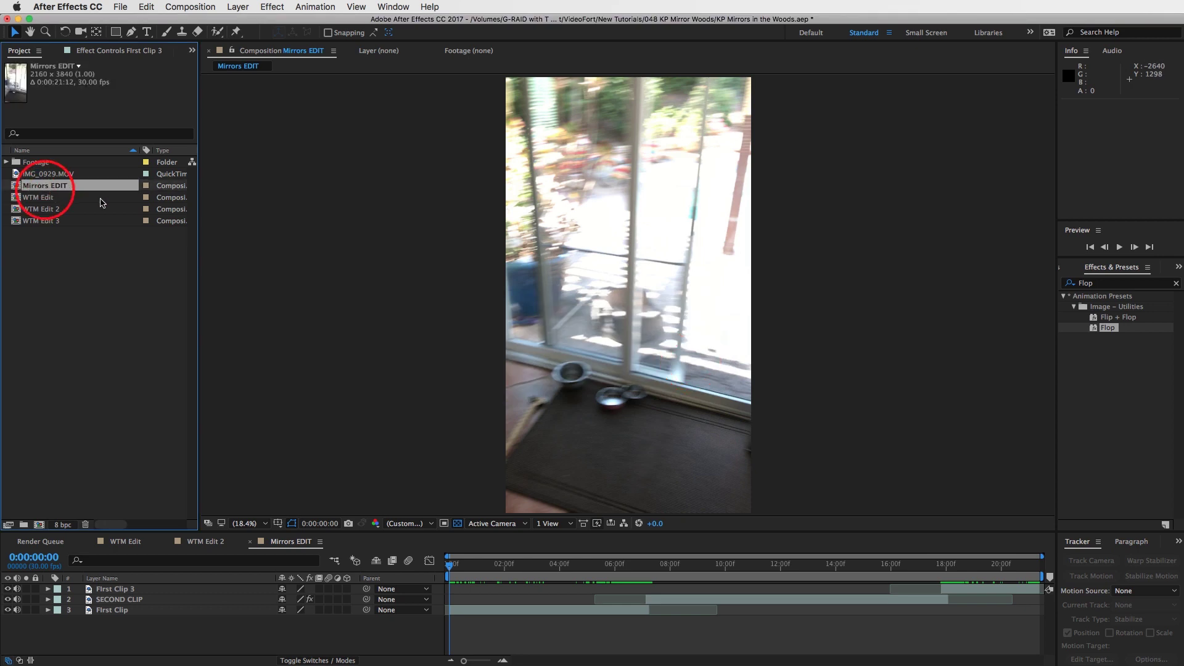
{"action": "left_click_drag", "start_coordinate": [16, 189], "coordinate": [41, 526]}
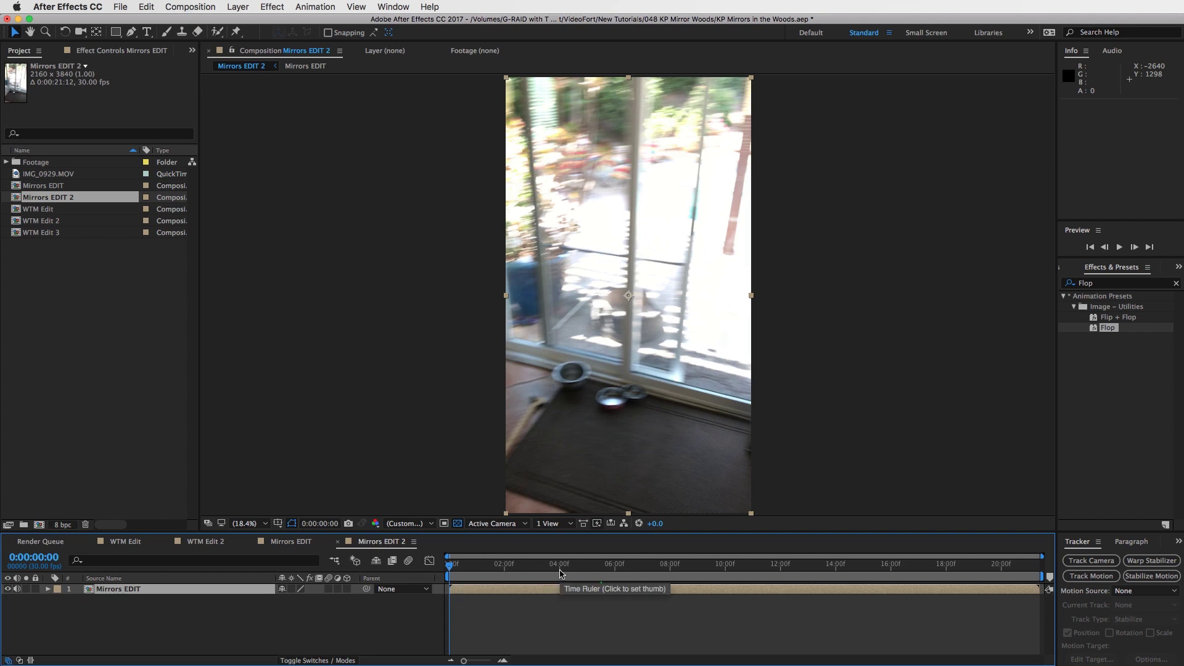
{"action": "left_click", "coordinate": [601, 617]}
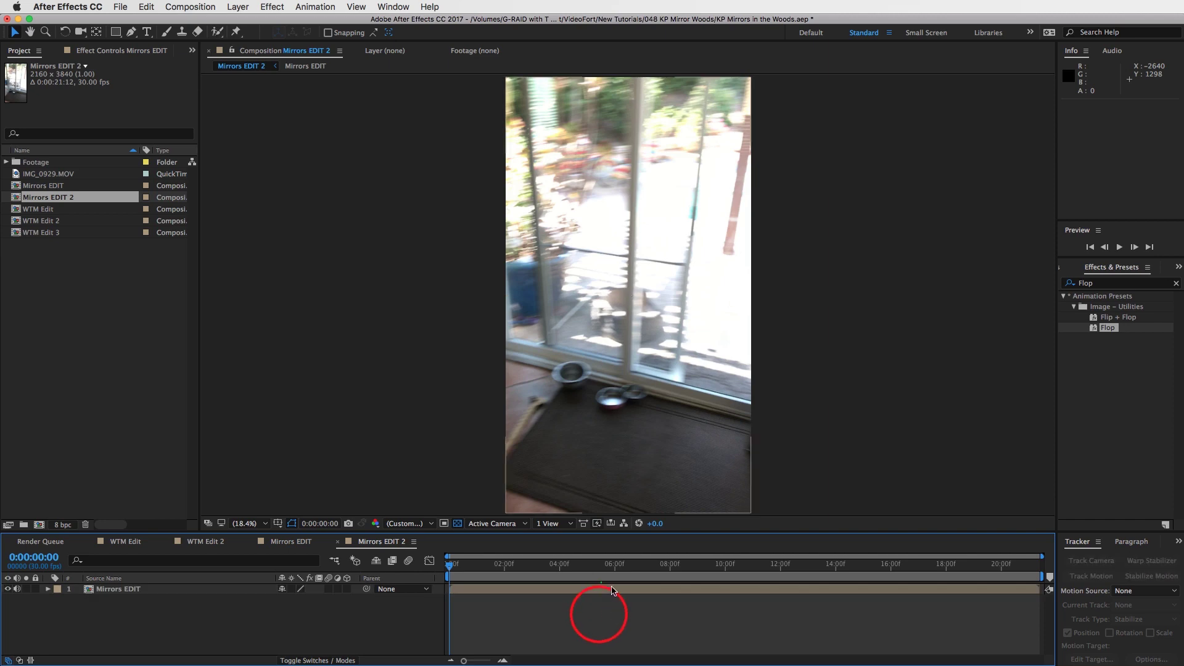
{"action": "left_click", "coordinate": [610, 591]}
- Set the Mirrors EDIT 2 composition size to 1080 px wide by 1350 px high
{"action": "left_click", "coordinate": [190, 7]}
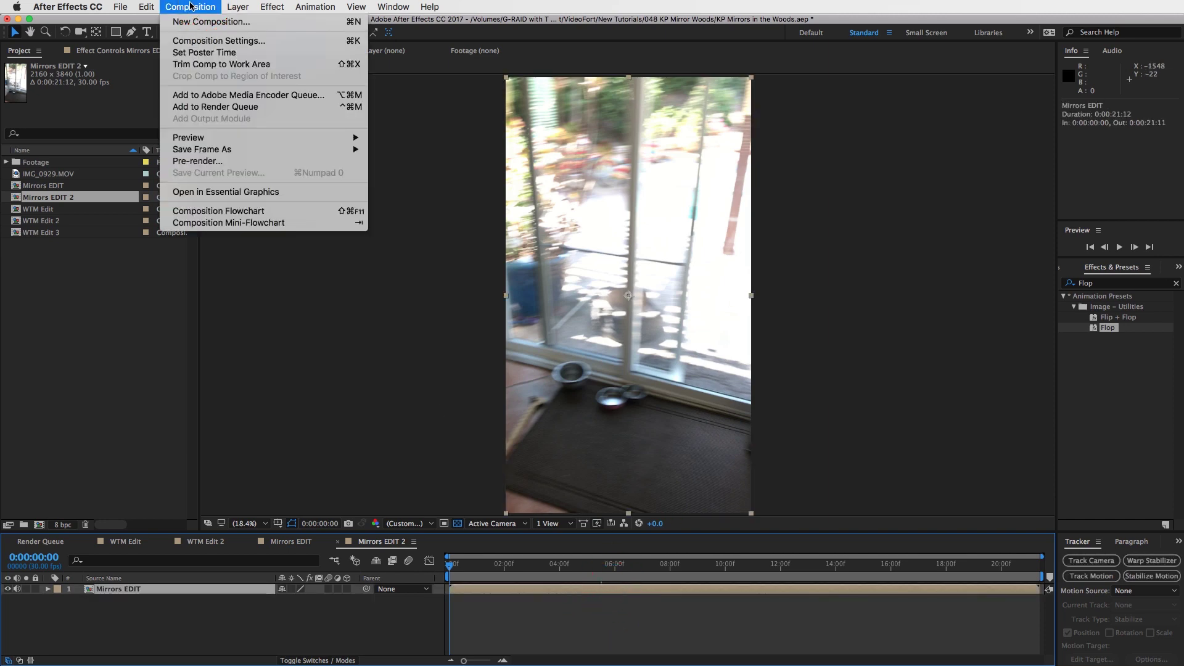
{"action": "left_click", "coordinate": [194, 51]}
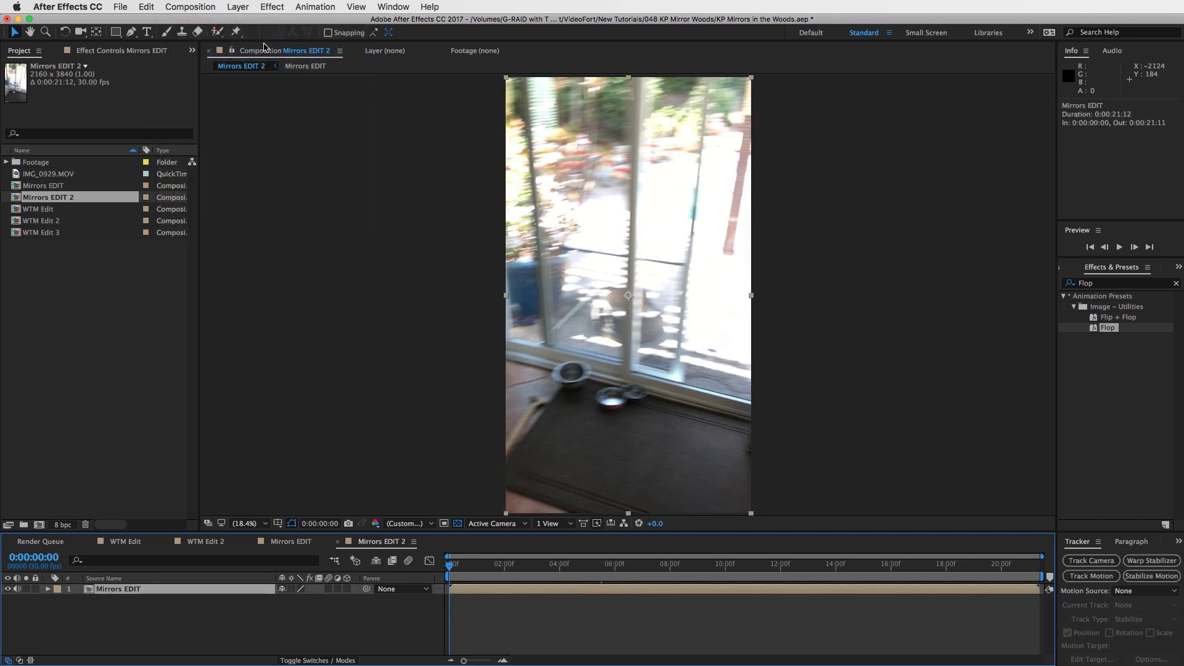
{"action": "left_click", "coordinate": [172, 6]}
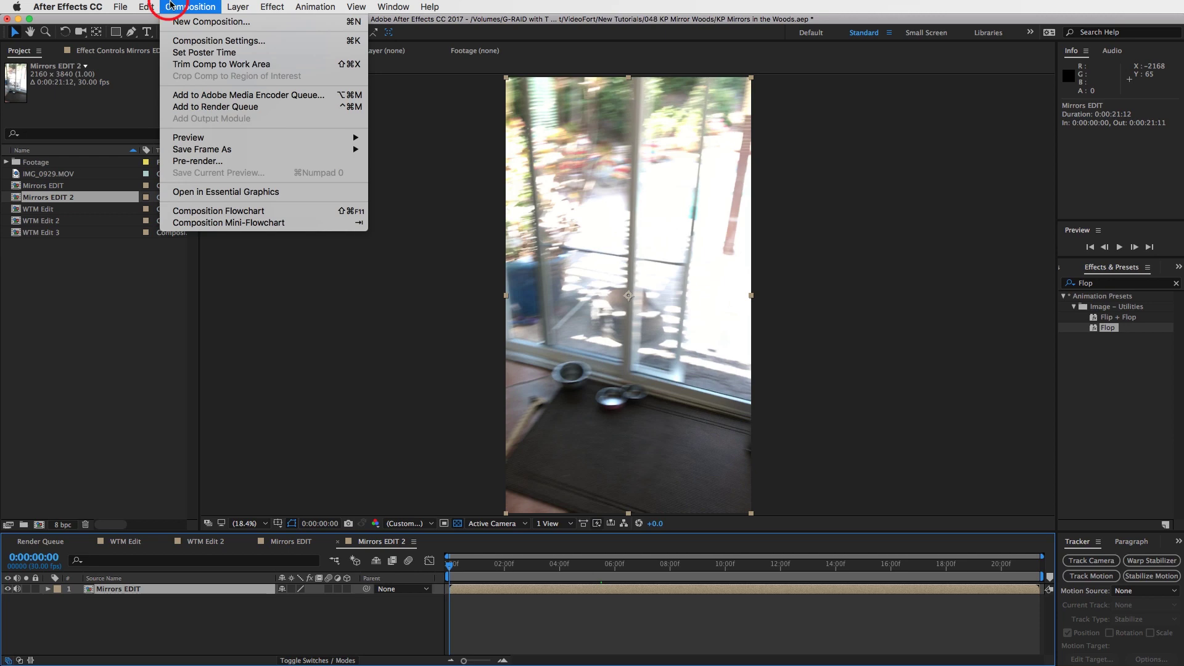
{"action": "left_click", "coordinate": [201, 42]}
{"action": "left_click_drag", "start_coordinate": [269, 164], "coordinate": [481, 149]}
{"action": "left_click", "coordinate": [436, 234]}
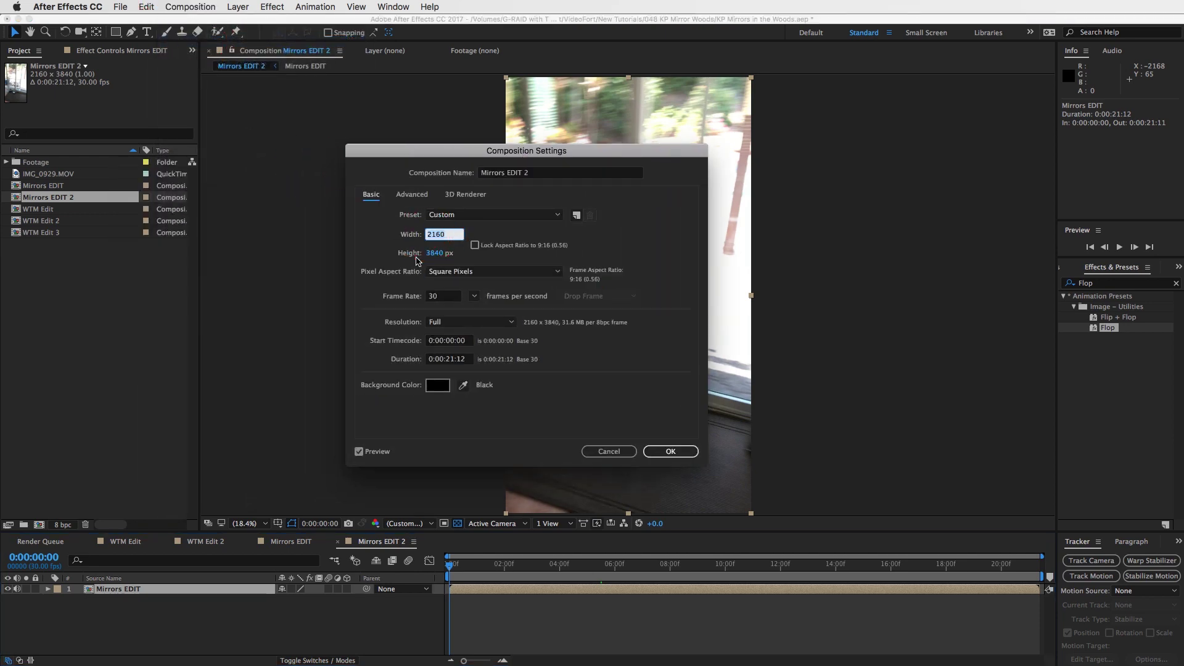
{"action": "type", "text": "1080"}
{"action": "left_click", "coordinate": [439, 253]}
{"action": "type", "text": "1350"}
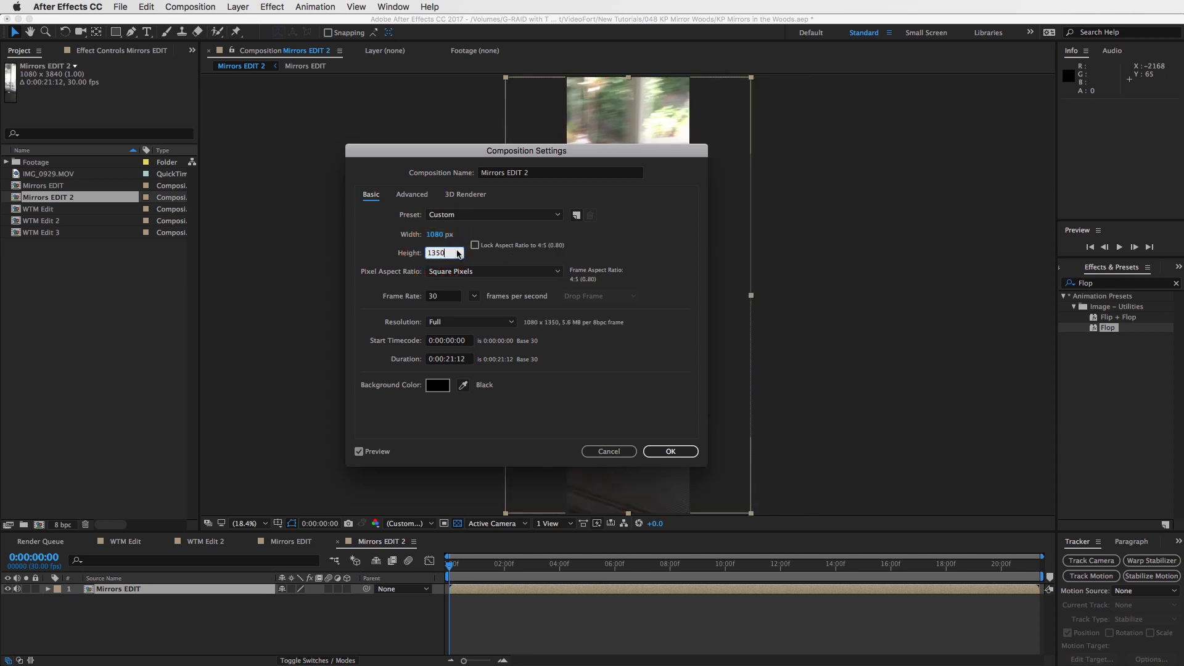
{"action": "left_click", "coordinate": [669, 451]}
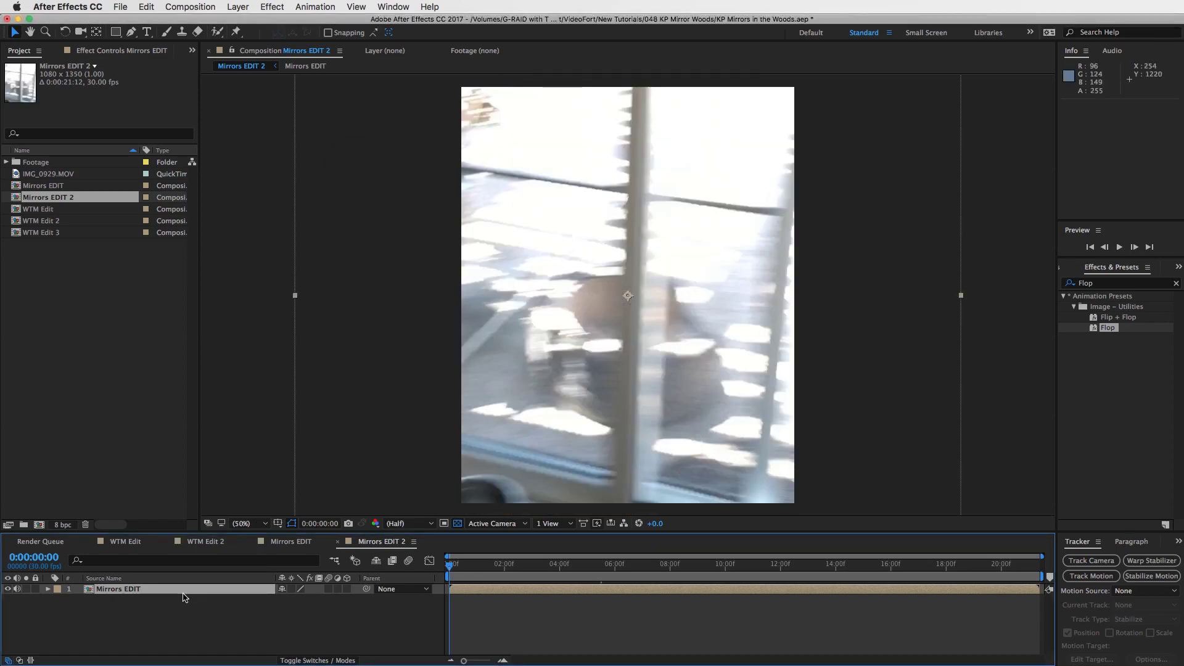
- Scale the nested Mirrors EDIT layer to 50%
{"action": "key", "text": "s"}
{"action": "left_click", "coordinate": [301, 600]}
{"action": "type", "text": "50"}
{"action": "key", "text": "Return"}
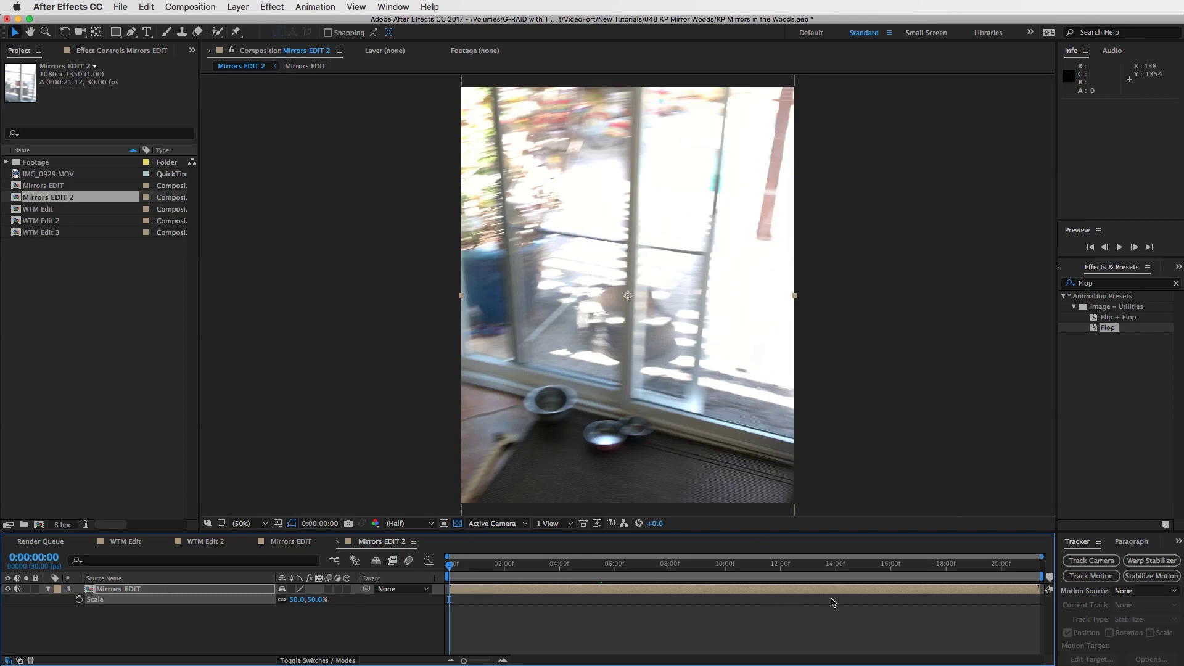
- Enable time remapping on the Mirrors EDIT layer
{"action": "right_click", "coordinate": [810, 591]}
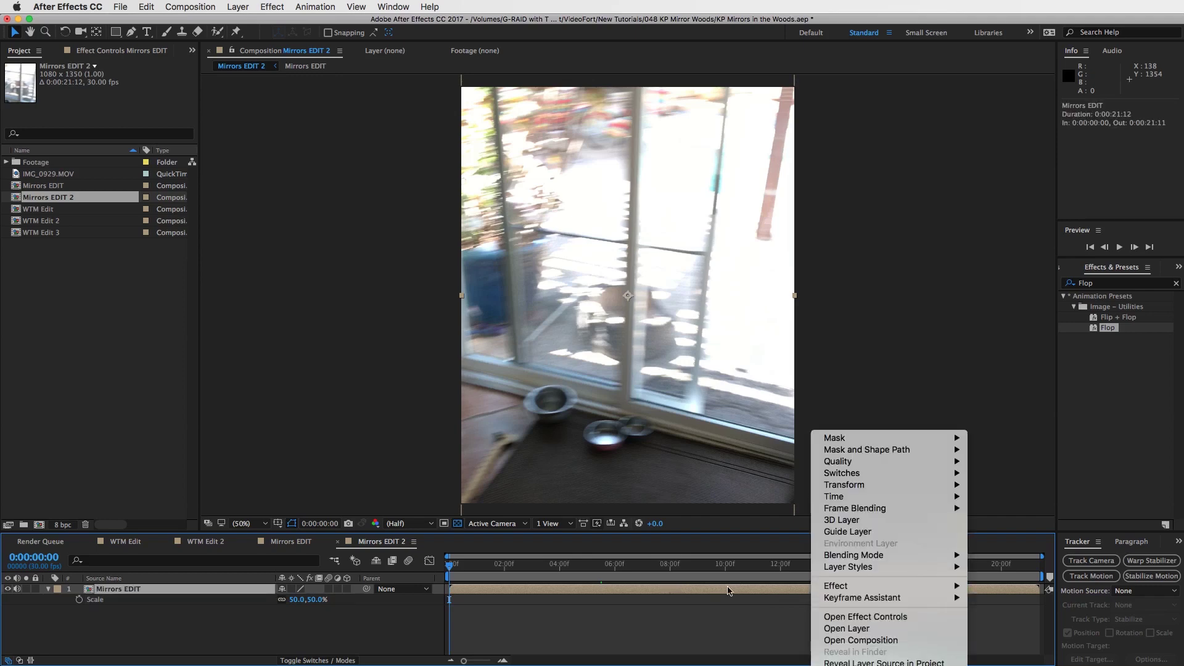
{"action": "right_click", "coordinate": [781, 592]}
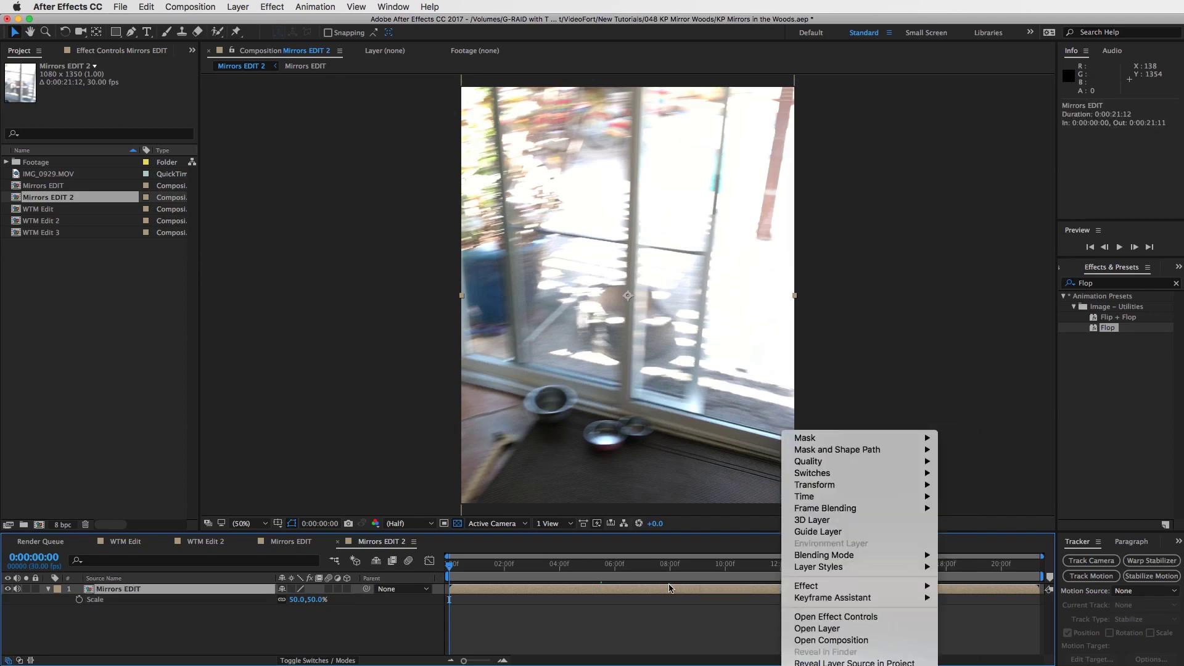
{"action": "mouse_move", "coordinate": [862, 496]}
{"action": "left_click", "coordinate": [966, 497]}
- Add Time Remap keyframes around the first mirror pass, at 0:00:07:08 and at about 0:00:05:06
{"action": "mouse_move", "coordinate": [629, 563]}
{"action": "left_mouse_down"}
{"action": "mouse_move", "coordinate": [664, 575]}
{"action": "mouse_move", "coordinate": [645, 575]}
{"action": "mouse_move", "coordinate": [649, 563]}
{"action": "mouse_move", "coordinate": [606, 570]}
{"action": "mouse_move", "coordinate": [654, 579]}
{"action": "mouse_move", "coordinate": [647, 568]}
{"action": "left_mouse_up"}
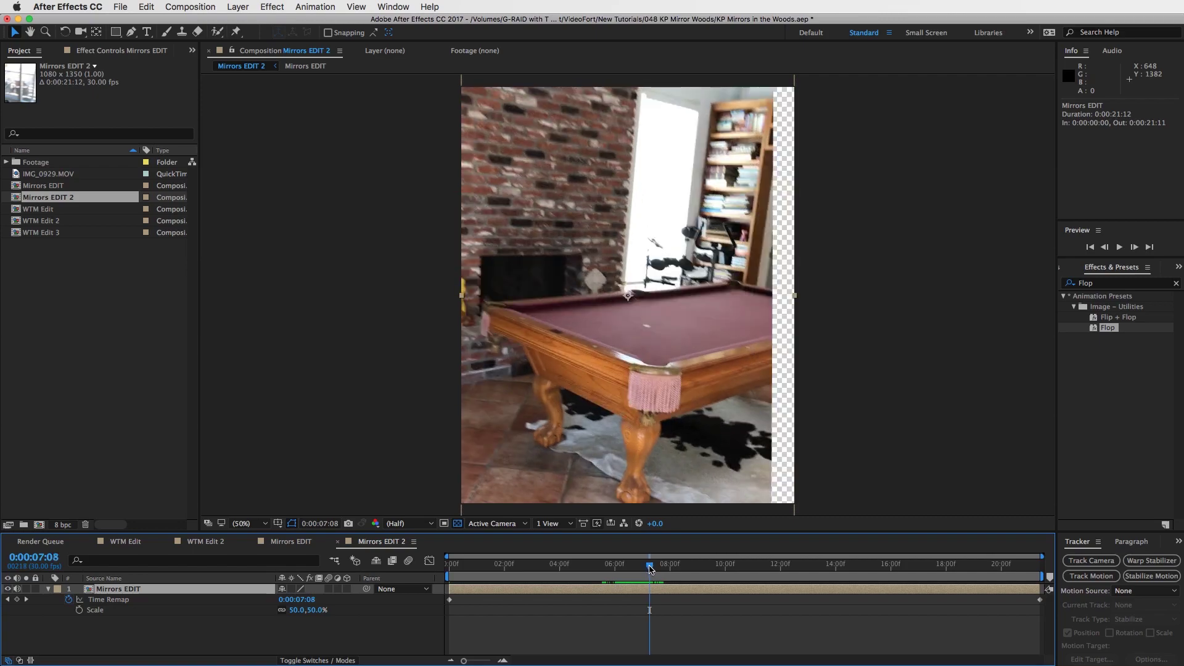
{"action": "left_click", "coordinate": [16, 600]}
{"action": "left_click_drag", "start_coordinate": [655, 568], "coordinate": [589, 577]}
{"action": "left_click_drag", "start_coordinate": [591, 577], "coordinate": [594, 577]}
{"action": "left_click", "coordinate": [17, 599]}
- Add Time Remap keyframes around the second mirror pass, at about 0:00:15:15 and at 0:00:18:00
{"action": "left_click_drag", "start_coordinate": [657, 567], "coordinate": [878, 583]}
{"action": "key", "text": "space"}
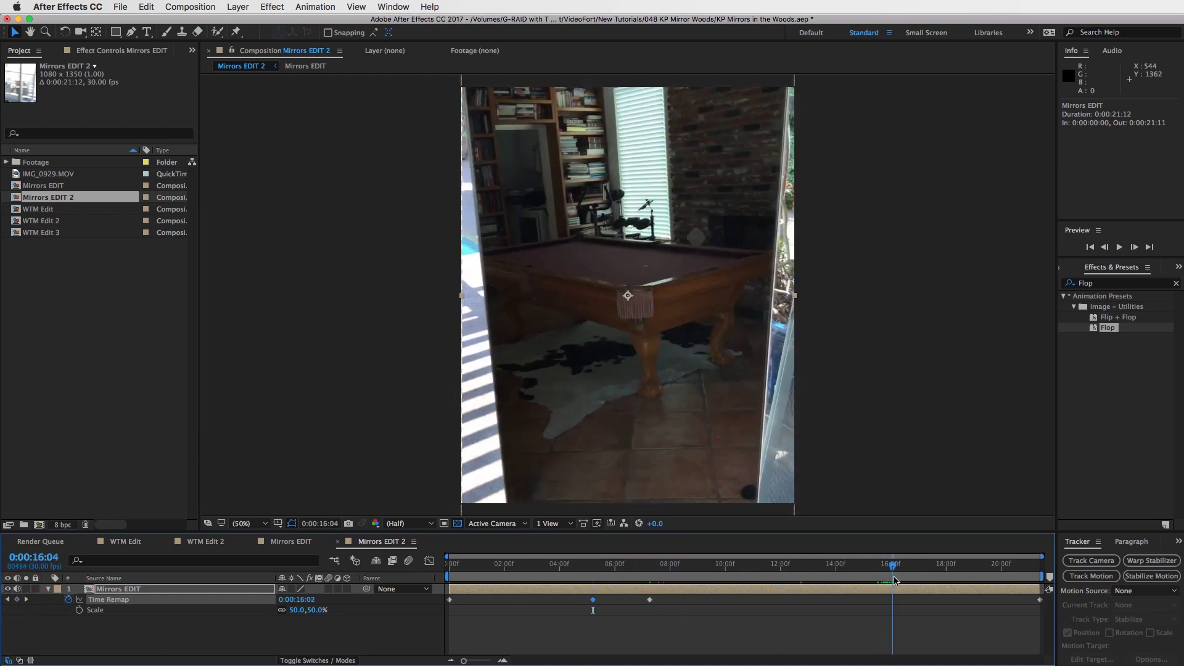
{"action": "left_click_drag", "start_coordinate": [881, 568], "coordinate": [946, 559]}
{"action": "left_click", "coordinate": [17, 599]}
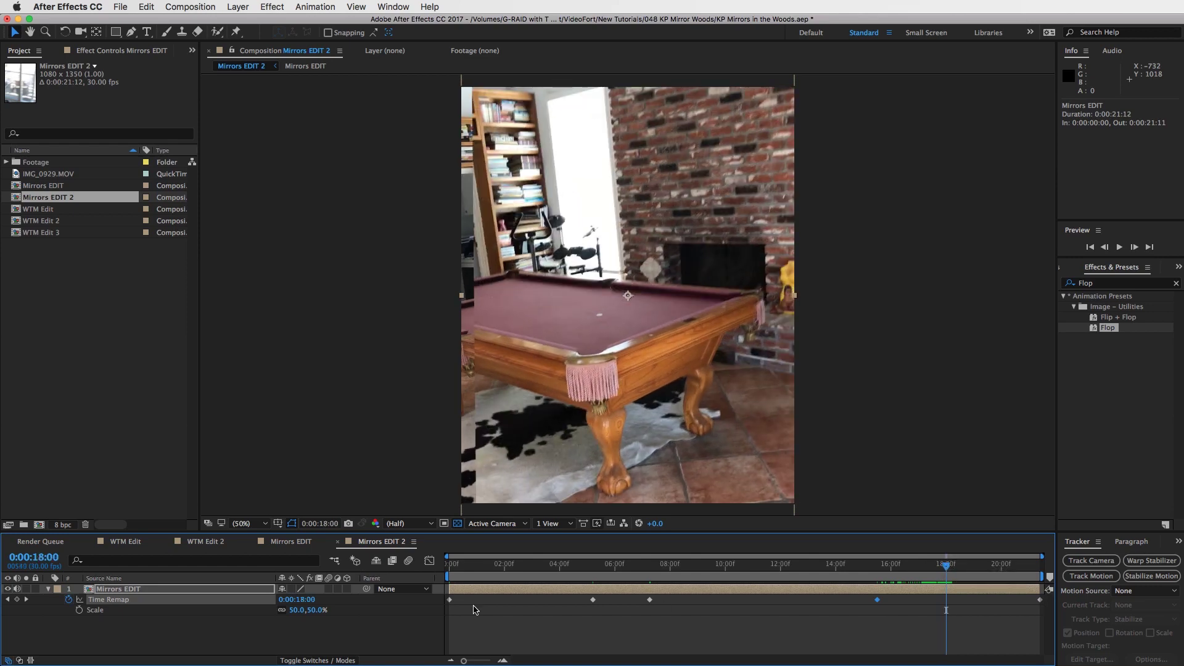
{"action": "left_click", "coordinate": [16, 600]}
- Shift the last four Time Remap keyframes earlier together so the first of them lands at 0:00:06:07
{"action": "left_click_drag", "start_coordinate": [947, 570], "coordinate": [995, 575]}
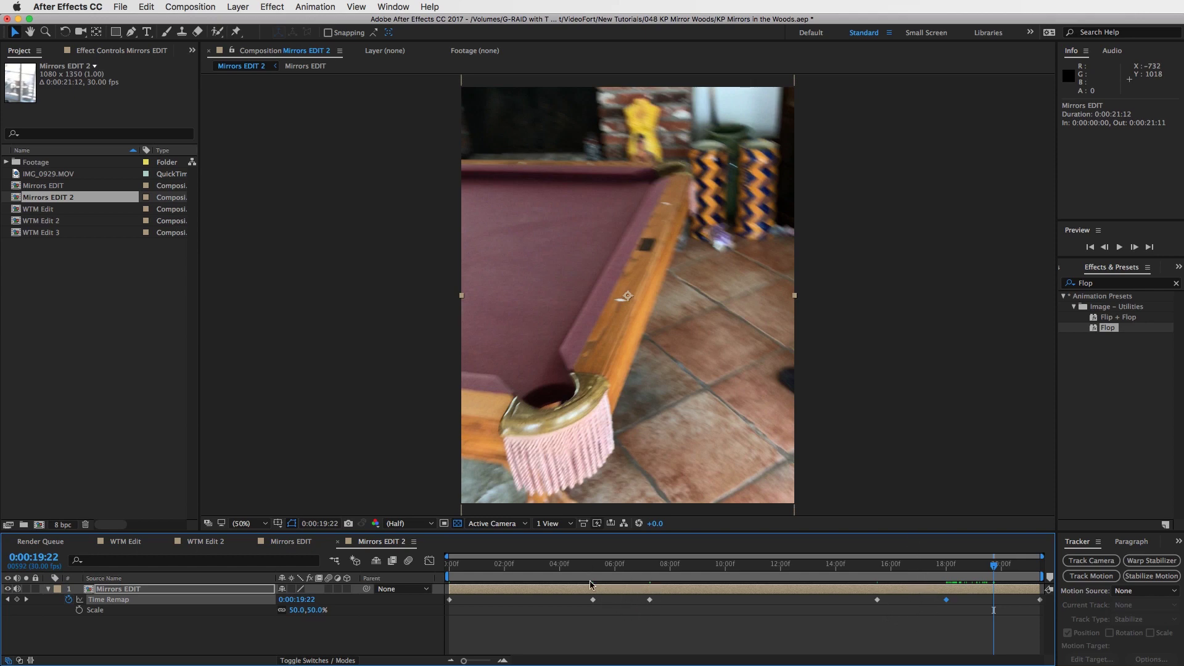
{"action": "left_click_drag", "start_coordinate": [638, 637], "coordinate": [1042, 585]}
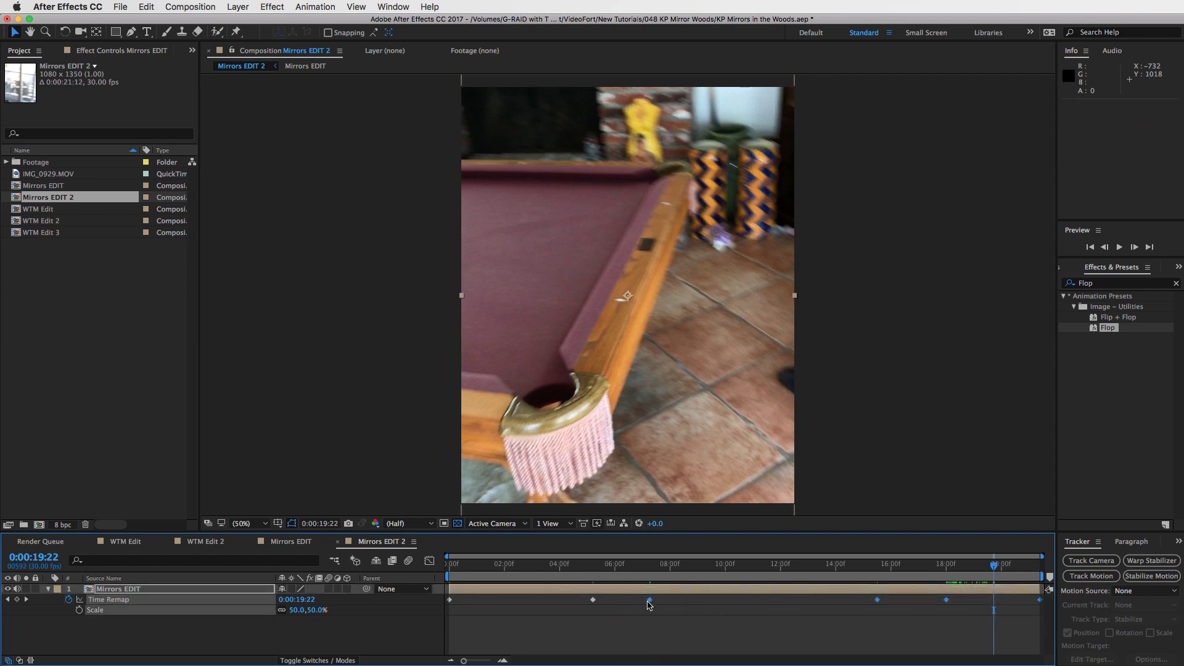
{"action": "left_click_drag", "start_coordinate": [651, 603], "coordinate": [622, 605]}
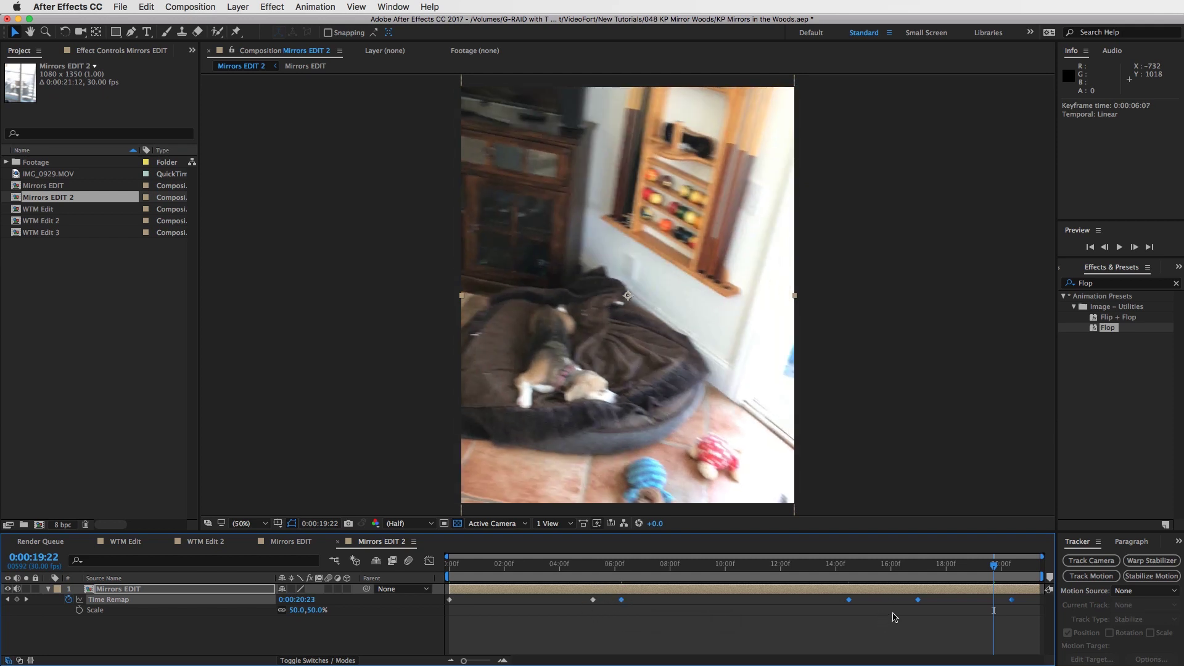
- Shift only the last two Time Remap keyframes earlier so the first of them lands at 0:00:15:19
{"action": "left_click", "coordinate": [898, 639]}
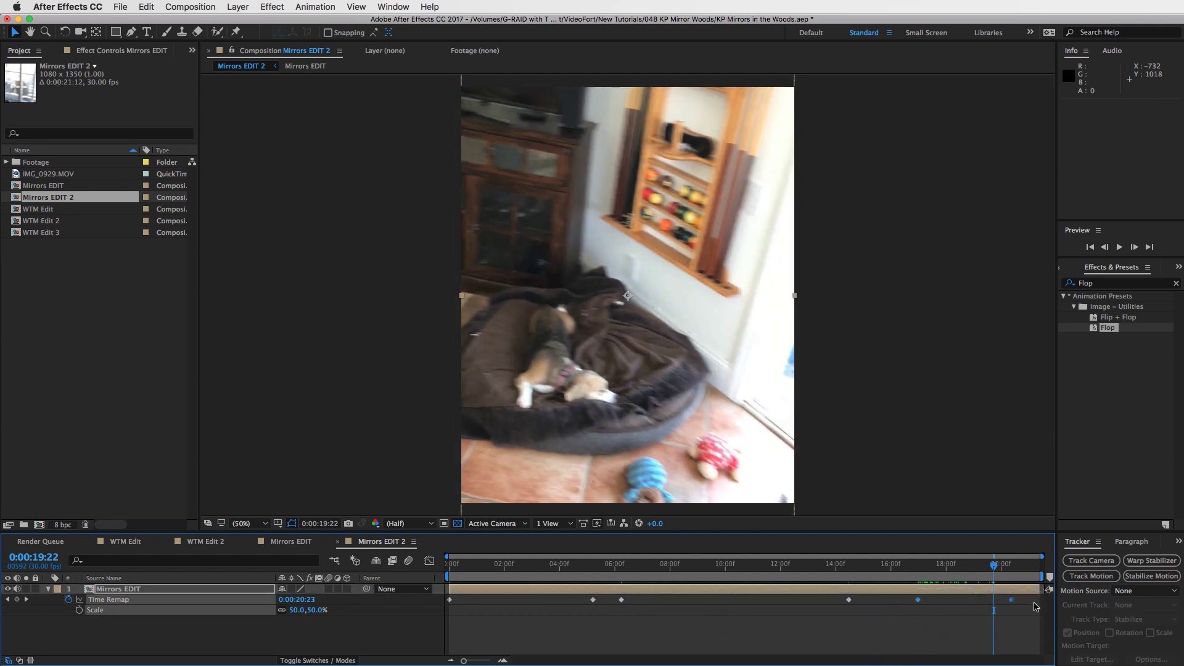
{"action": "left_click_drag", "start_coordinate": [919, 600], "coordinate": [881, 599]}
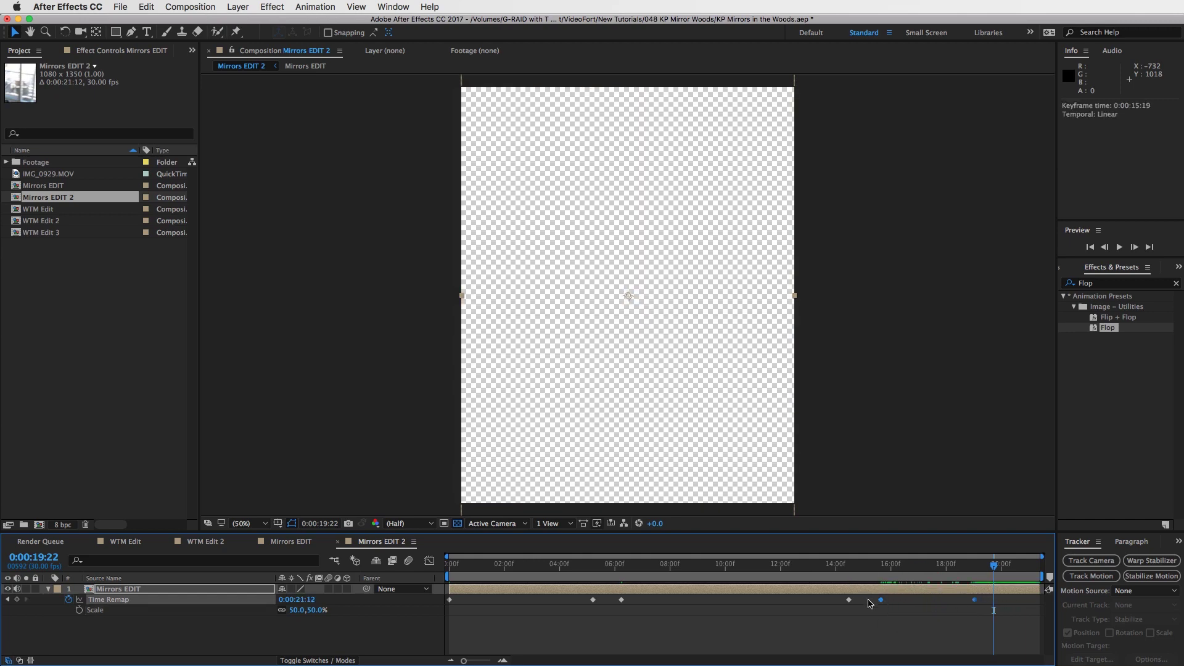
{"action": "left_click_drag", "start_coordinate": [989, 569], "coordinate": [968, 568]}
- Set the work area from 0:00:03:23 to 0:00:07:17 and preview the sped-up first mirror pass
{"action": "left_click_drag", "start_coordinate": [866, 568], "coordinate": [555, 576]}
{"action": "key", "text": "b"}
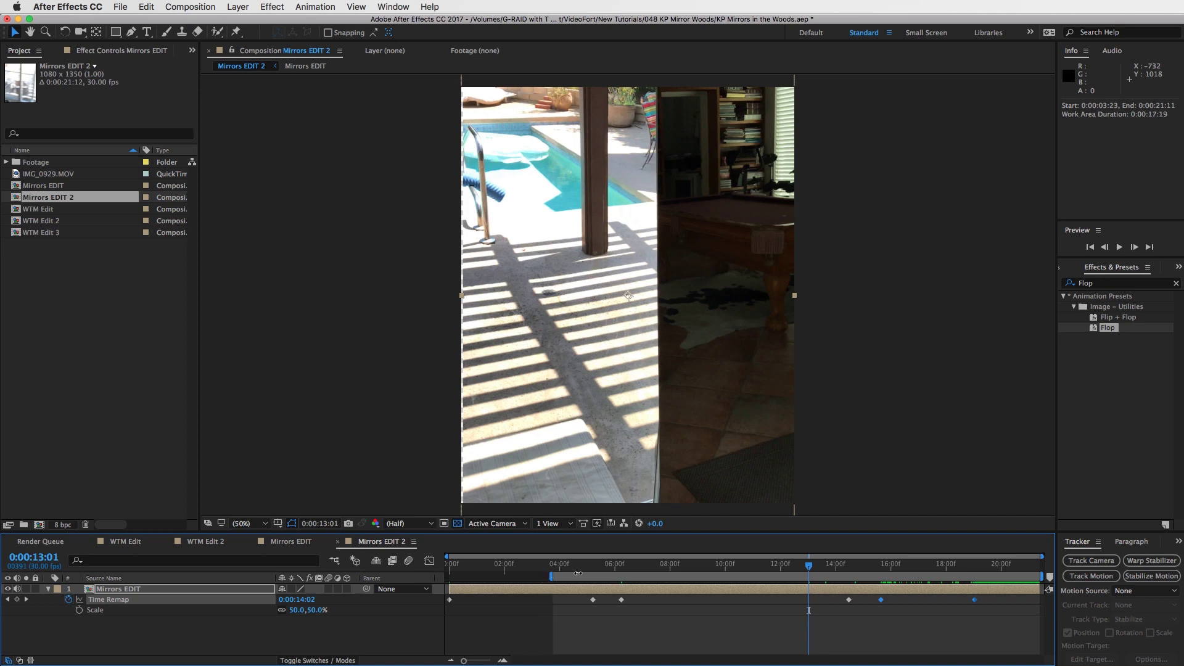
{"action": "left_click", "coordinate": [654, 566]}
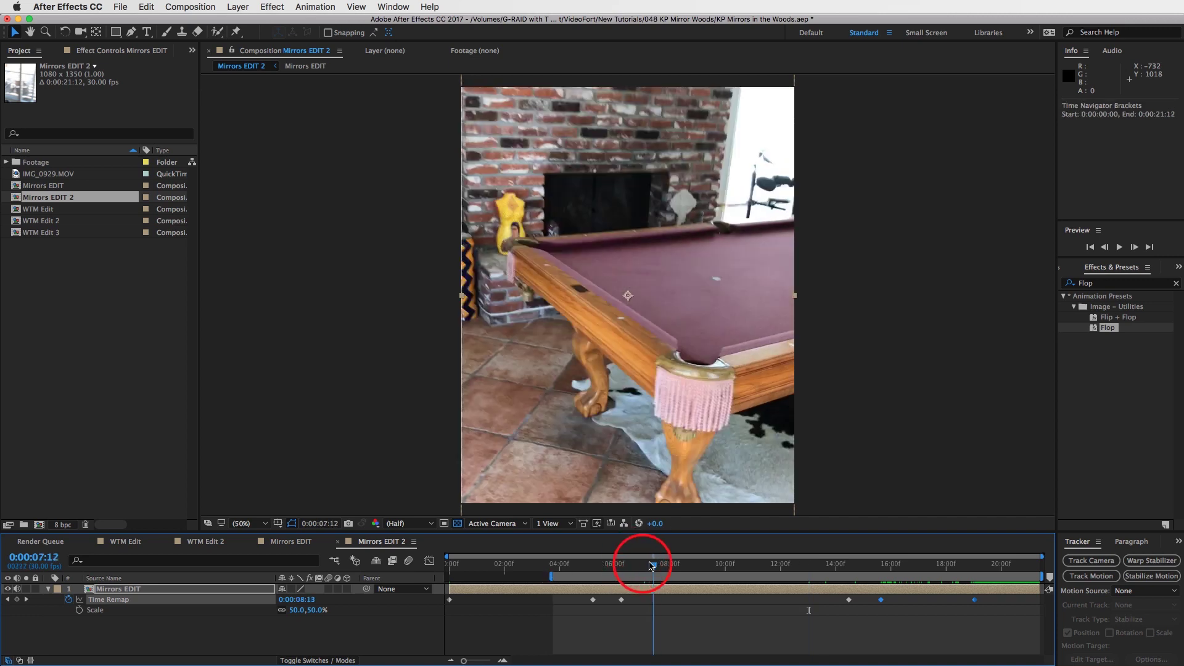
{"action": "left_click", "coordinate": [658, 565]}
{"action": "key", "text": "n"}
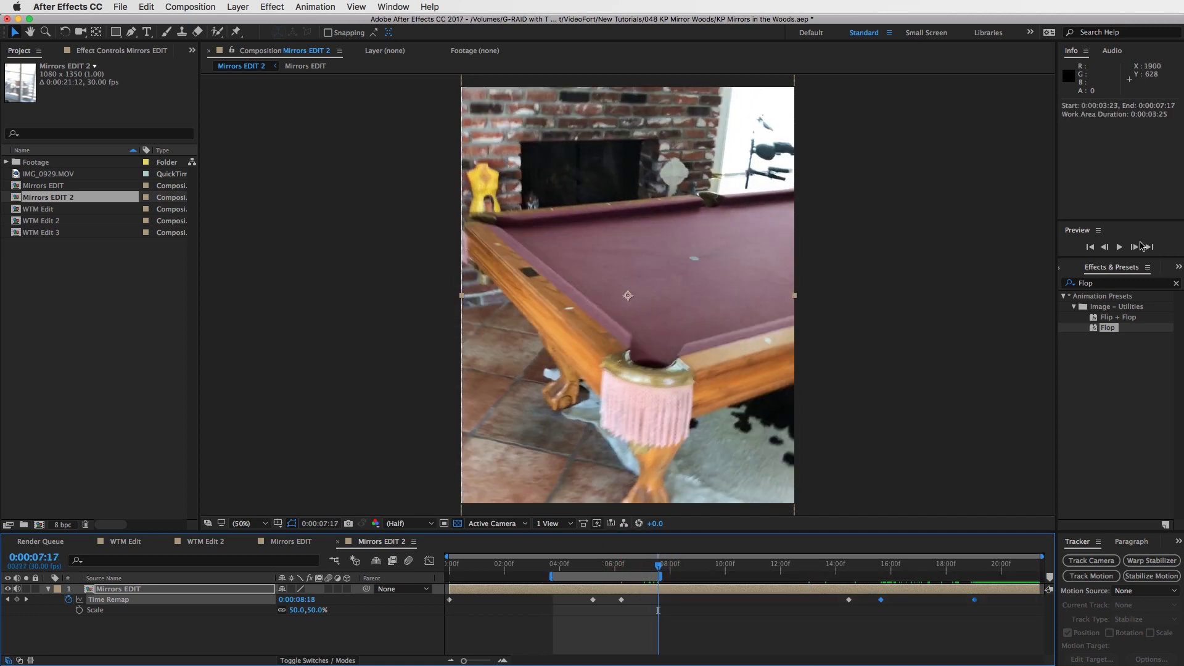
{"action": "left_click", "coordinate": [1118, 247]}
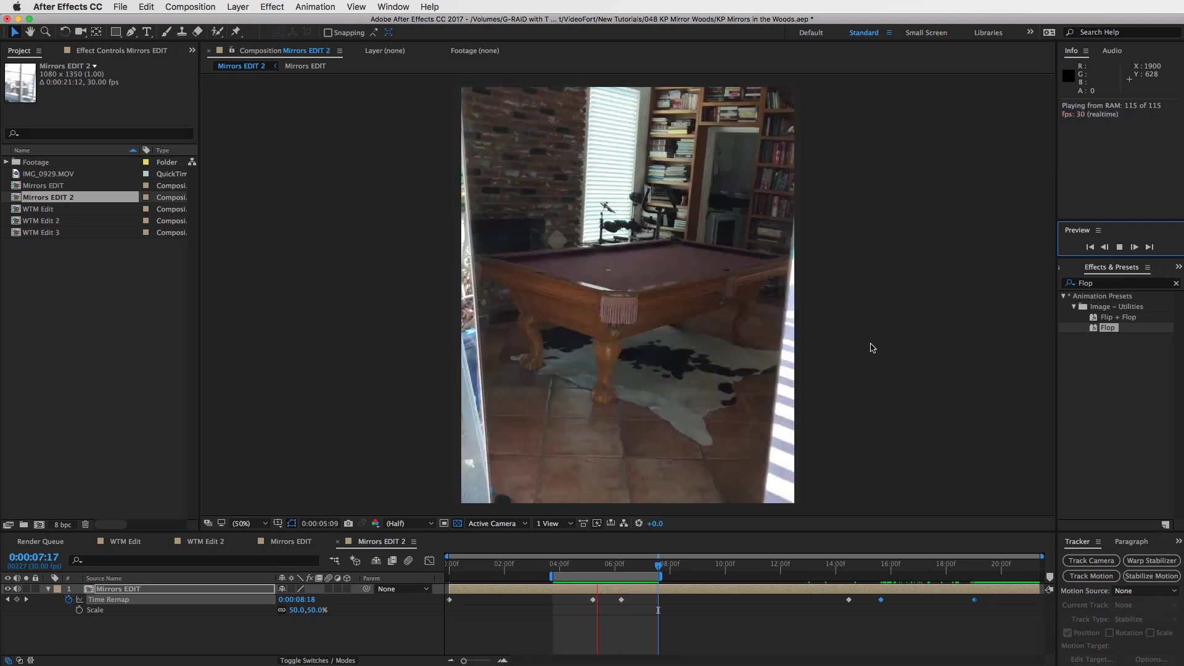
{"action": "key", "text": "space"}
- Reveal the Mirrors EDIT layer's Position and Scale and locate the frame where its edge gap first appears
{"action": "left_click_drag", "start_coordinate": [673, 564], "coordinate": [623, 573]}
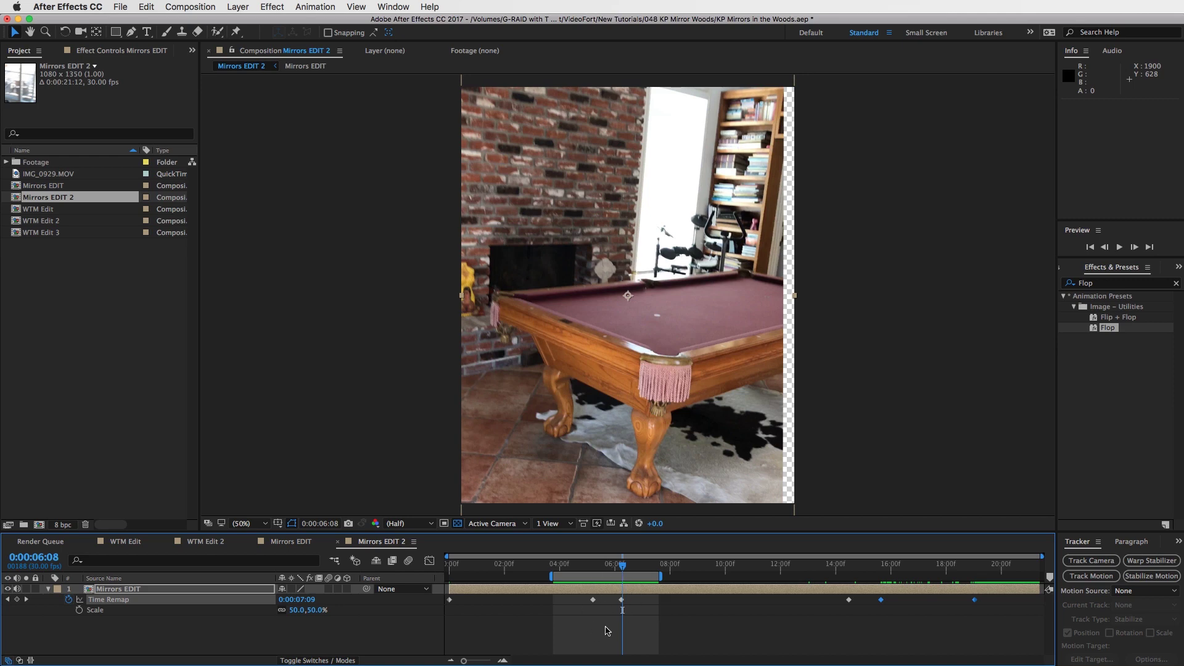
{"action": "left_click", "coordinate": [609, 592]}
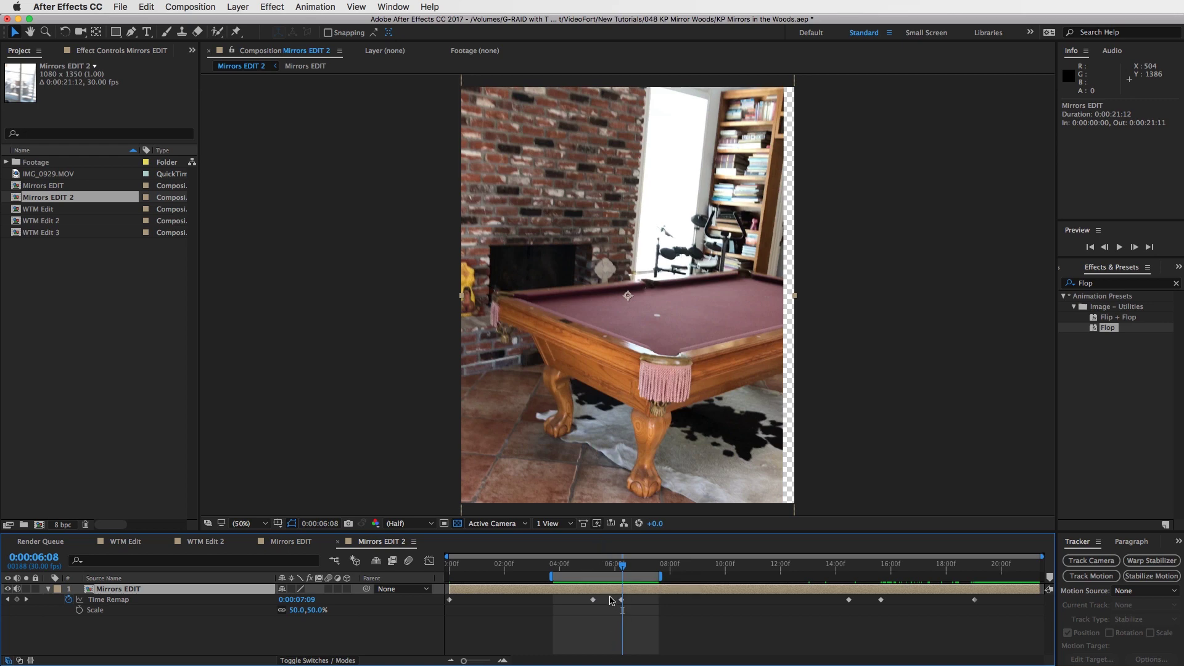
{"action": "key", "text": "shift+s"}
{"action": "key", "text": "shift+p"}
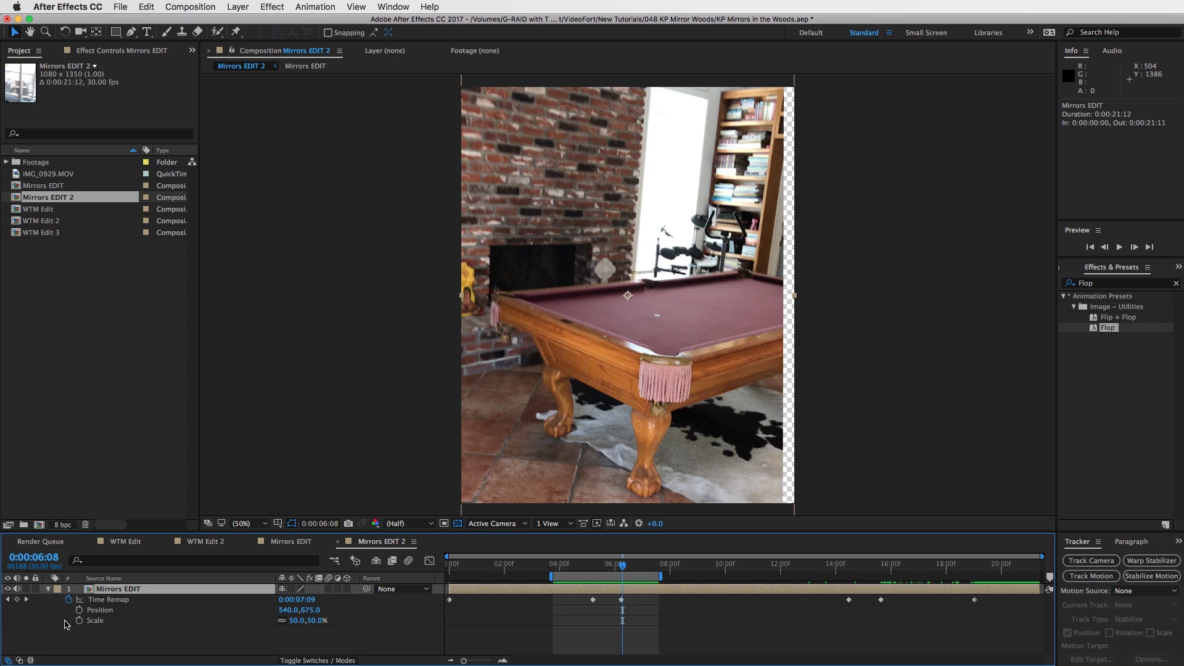
{"action": "left_click", "coordinate": [625, 566]}
{"action": "left_click_drag", "start_coordinate": [624, 566], "coordinate": [621, 569]}
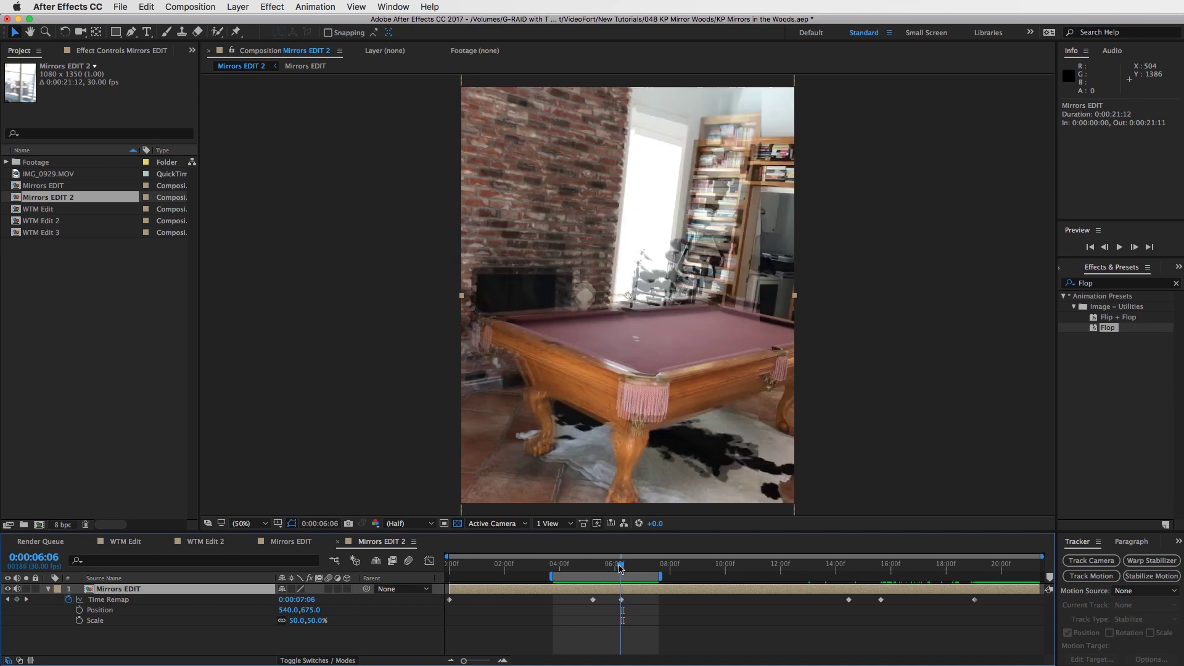
- Keyframe Position and Scale at 0:00:06:07, enlarging the layer to 59% and moving it to 574, 679 to cover the gap
{"action": "left_click", "coordinate": [79, 610]}
{"action": "left_click", "coordinate": [79, 622]}
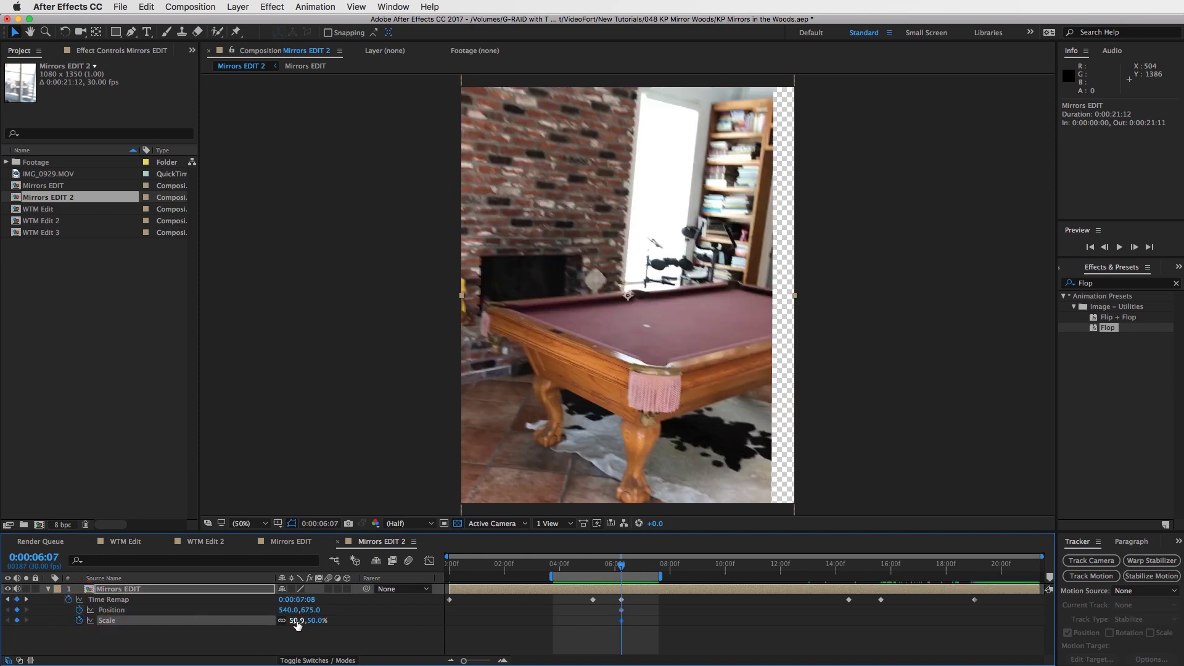
{"action": "left_click_drag", "start_coordinate": [296, 620], "coordinate": [395, 618]}
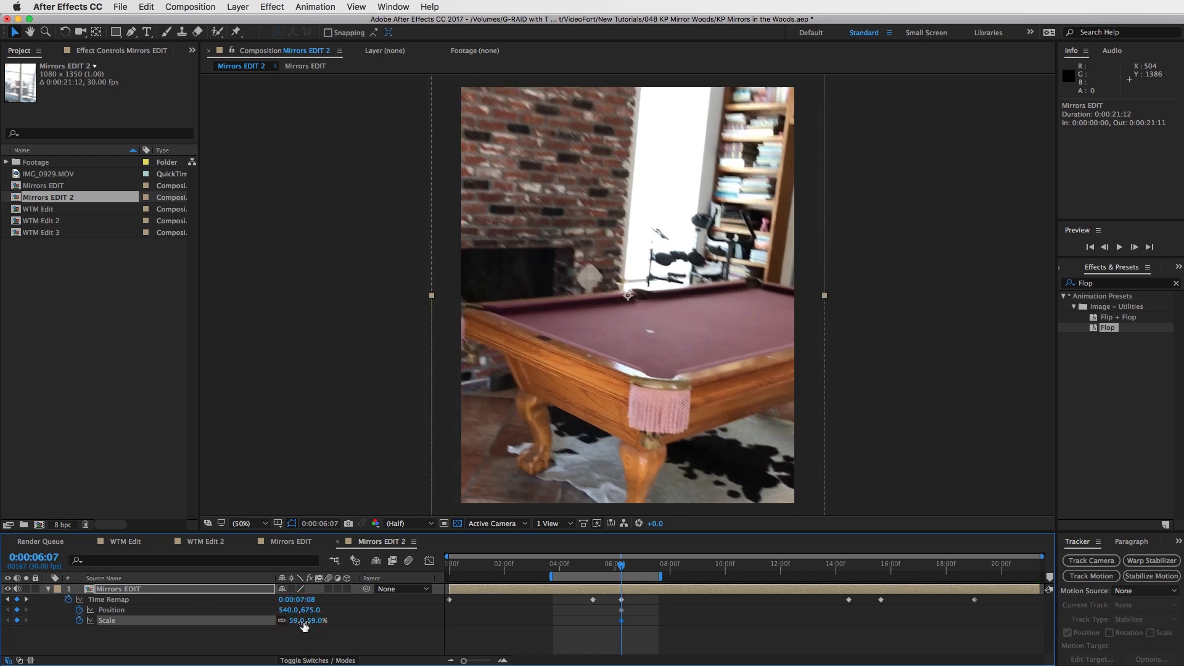
{"action": "left_click_drag", "start_coordinate": [434, 350], "coordinate": [452, 356]}
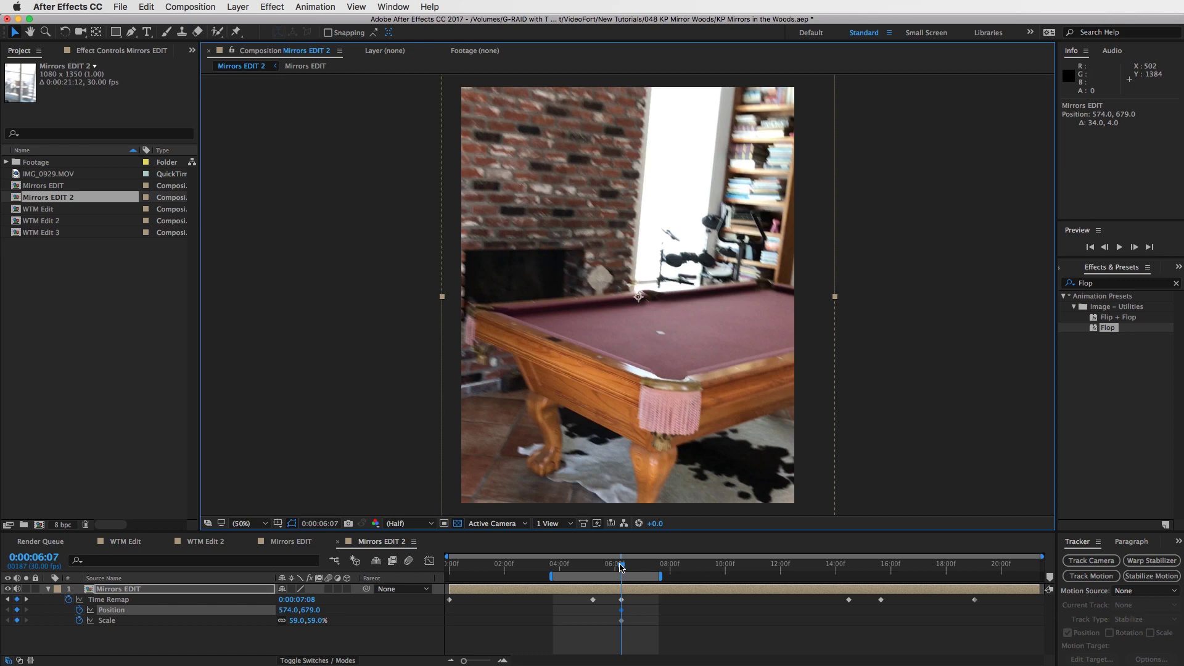
- Keyframe the Mirrors EDIT layer at 0:00:05:14 with Scale at 50% and horizontal Position at 540
{"action": "left_click_drag", "start_coordinate": [621, 567], "coordinate": [601, 570]}
{"action": "left_click", "coordinate": [295, 620]}
{"action": "type", "text": "50"}
{"action": "key", "text": "Return"}
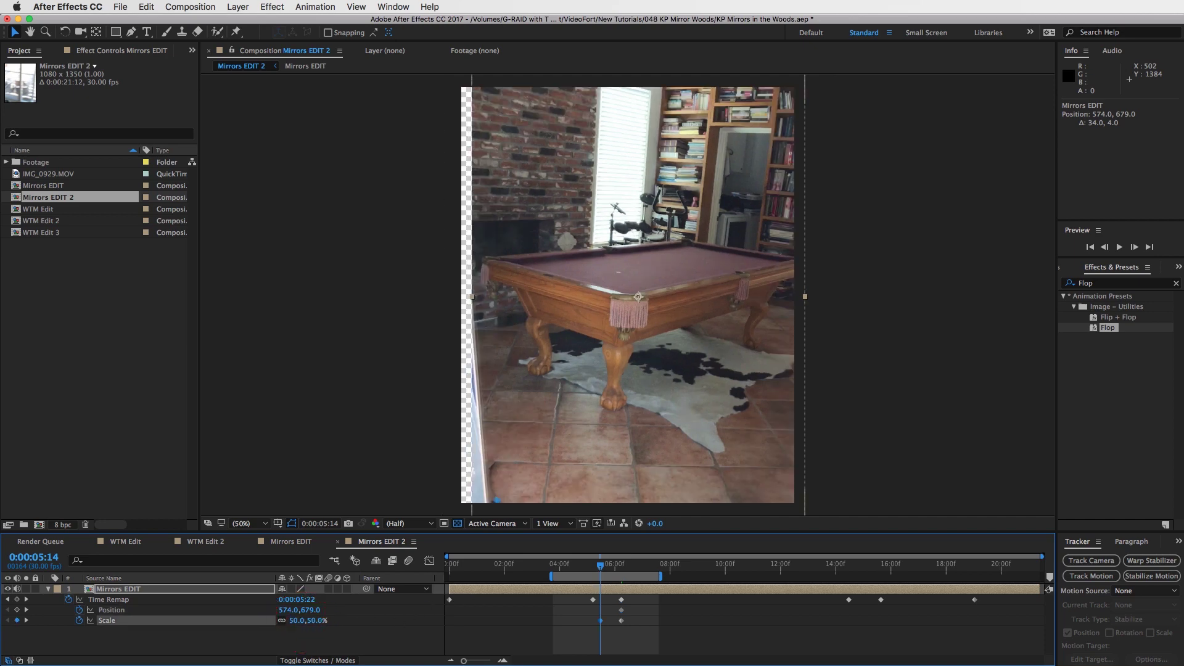
{"action": "left_click_drag", "start_coordinate": [291, 612], "coordinate": [262, 605]}
{"action": "left_click", "coordinate": [289, 610]}
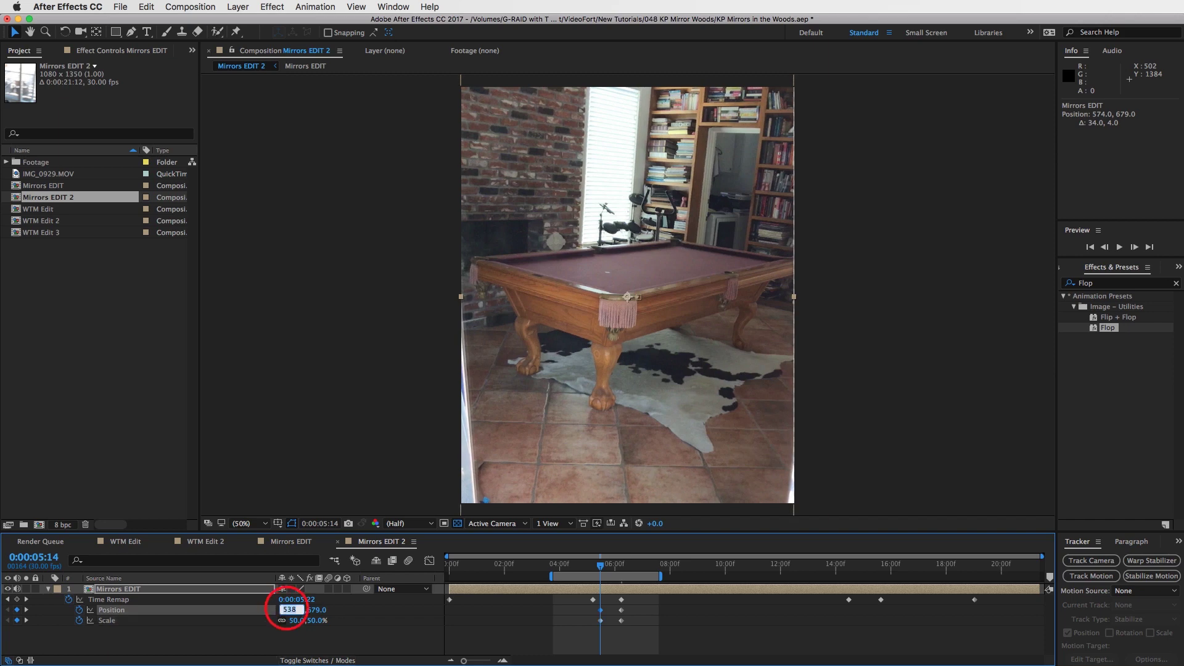
{"action": "type", "text": "540"}
{"action": "key", "text": "Return"}
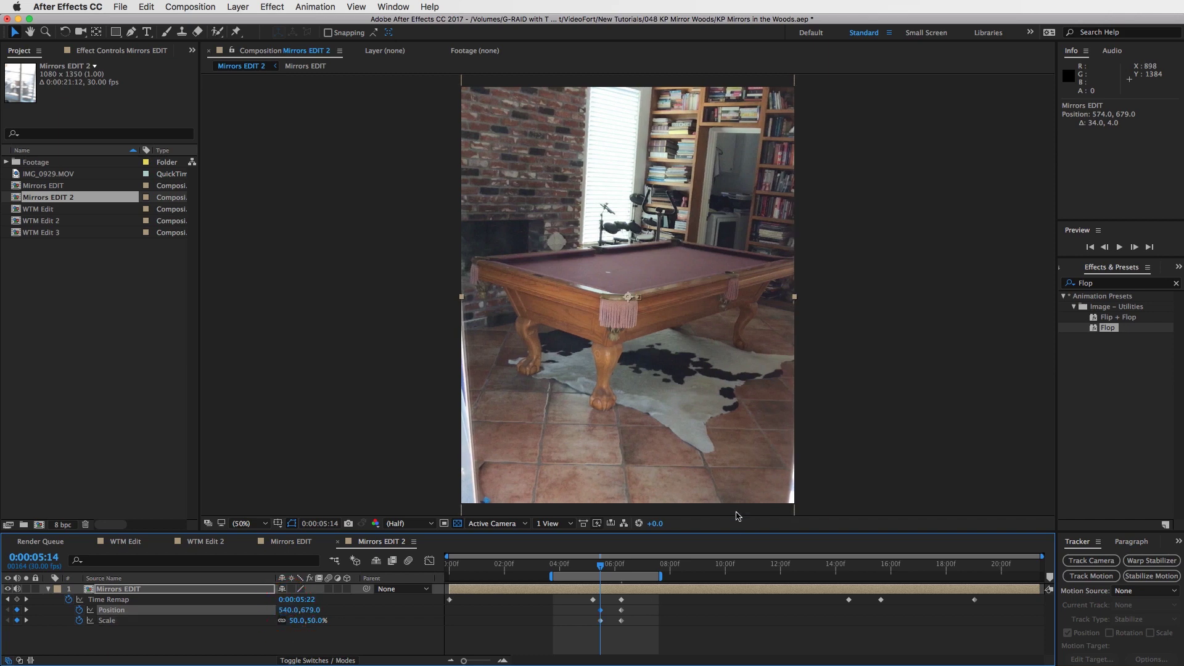
- Duplicate the 59% Position and Scale keyframes to 0:00:06:26 and the 50% ones to 0:00:08:02
{"action": "left_click_drag", "start_coordinate": [601, 567], "coordinate": [620, 630]}
{"action": "key", "text": "super+v"}
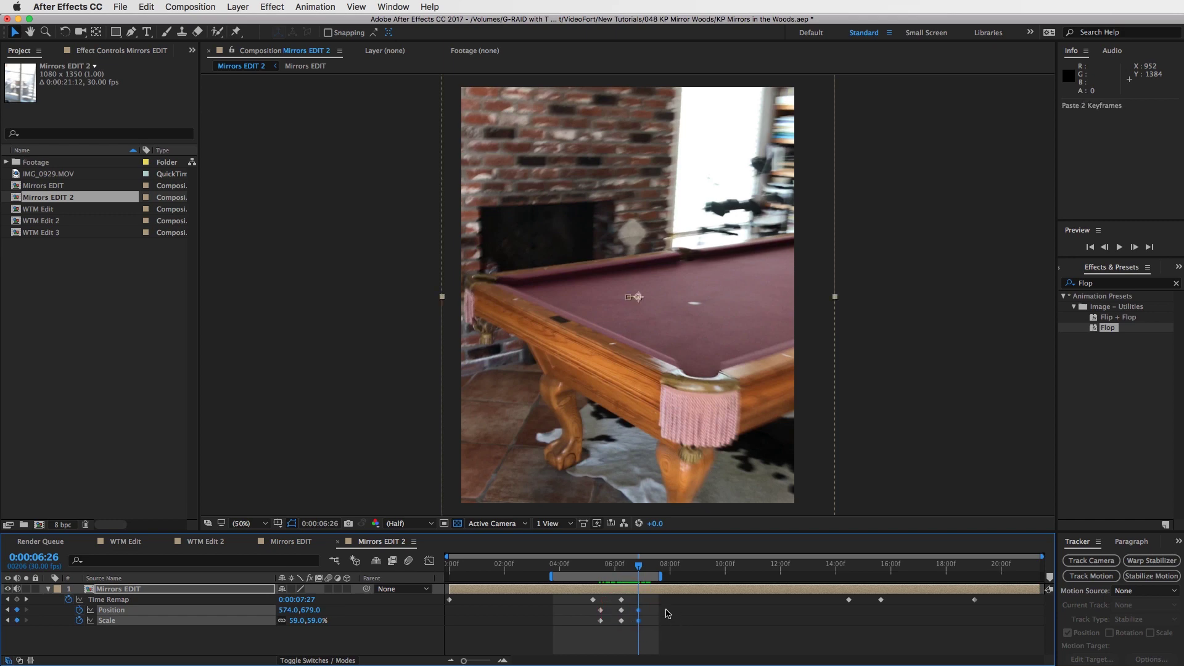
{"action": "left_click_drag", "start_coordinate": [646, 575], "coordinate": [672, 571]}
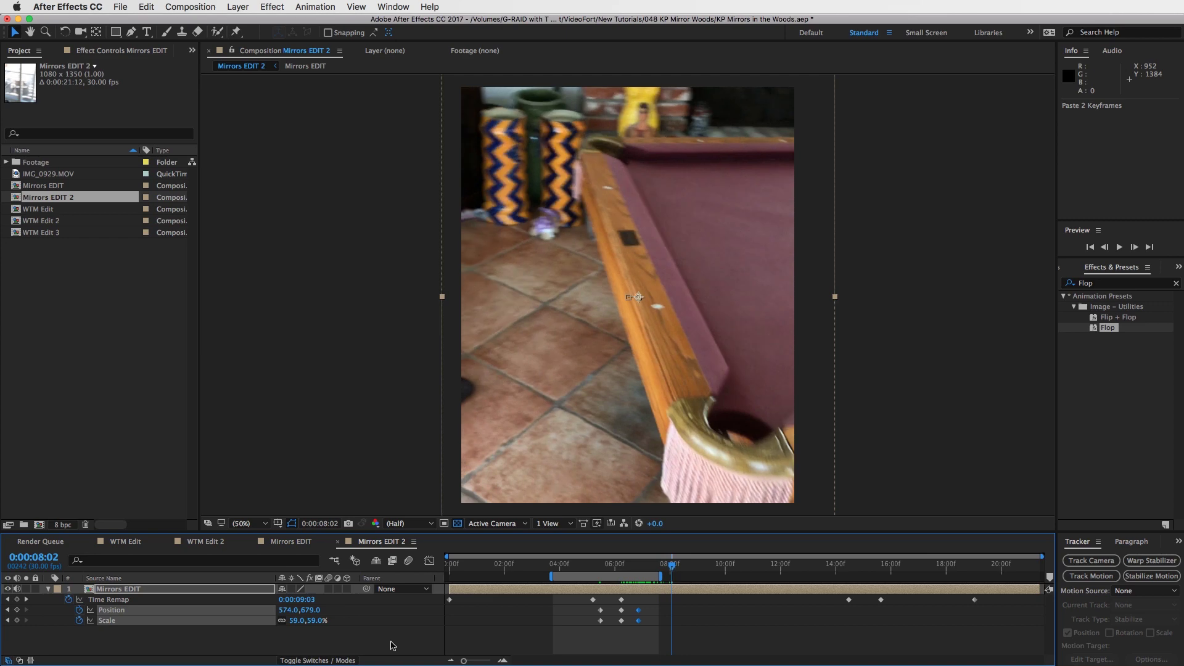
{"action": "left_click_drag", "start_coordinate": [583, 625], "coordinate": [609, 616]}
{"action": "key", "text": "ctrl+v"}
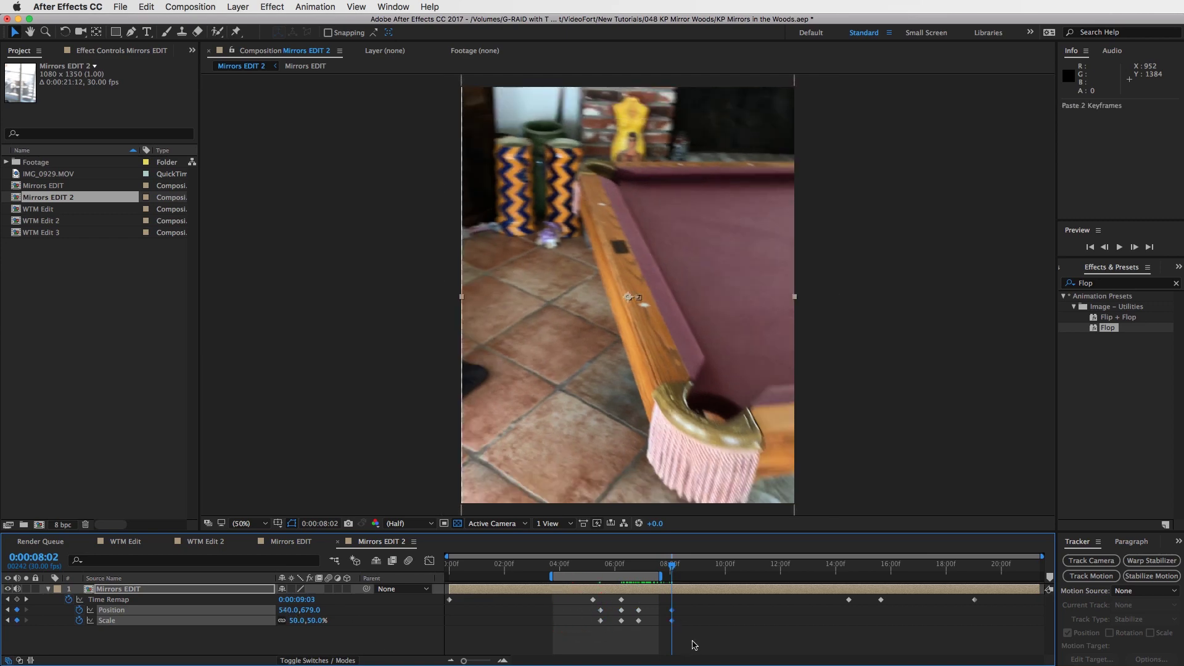
{"action": "left_click_drag", "start_coordinate": [676, 560], "coordinate": [649, 564]}
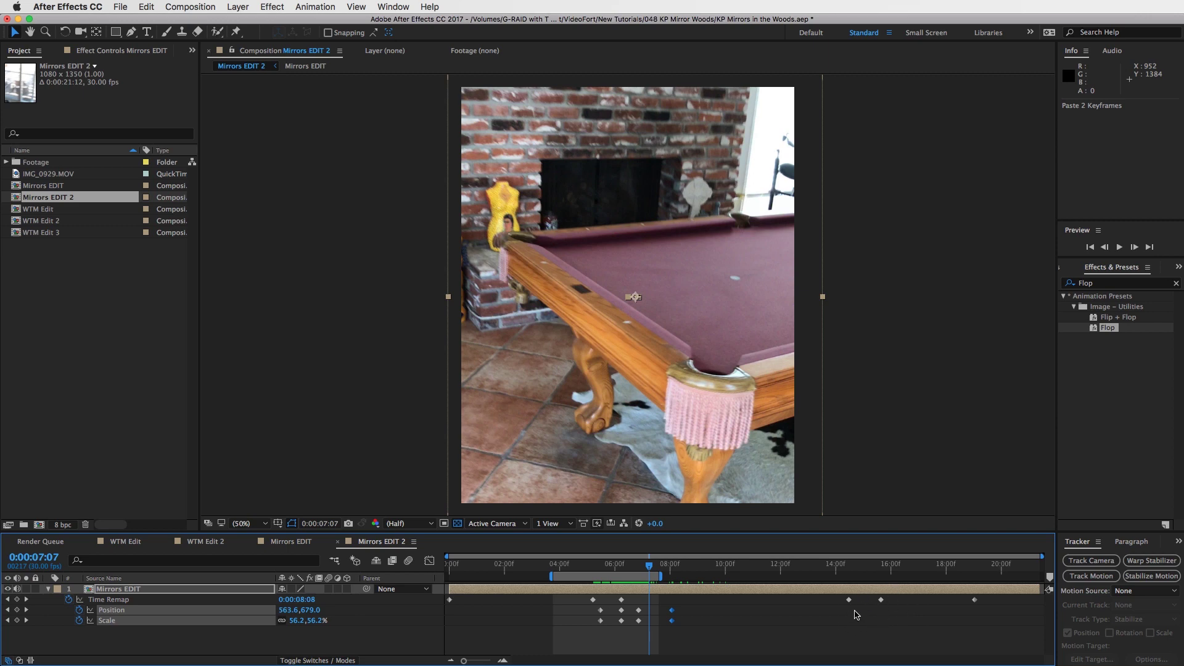
- Copy all the Position and Scale keyframes of the first mirror pass and paste them around the second pass near 0:00:14:00
{"action": "left_click_drag", "start_coordinate": [588, 611], "coordinate": [755, 638]}
{"action": "key", "text": "super+c"}
{"action": "left_click", "coordinate": [864, 566]}
{"action": "left_click_drag", "start_coordinate": [843, 565], "coordinate": [826, 567]}
{"action": "key", "text": "super+v"}
- Shift the pasted Position and Scale keyframes over the second pass's edge gap, with the third pair landing at 0:00:15:21
{"action": "left_click_drag", "start_coordinate": [866, 615], "coordinate": [877, 615]}
{"action": "left_click_drag", "start_coordinate": [852, 565], "coordinate": [880, 573]}
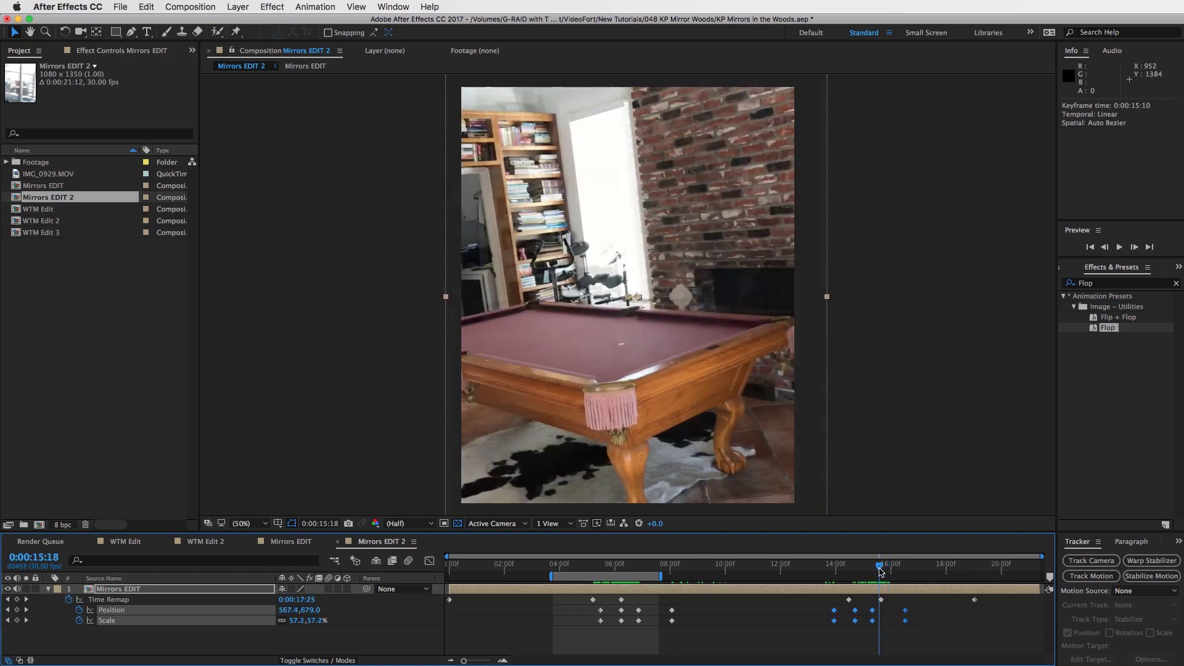
{"action": "mouse_move", "coordinate": [892, 573]}
{"action": "left_mouse_down"}
{"action": "mouse_move", "coordinate": [904, 572]}
{"action": "mouse_move", "coordinate": [884, 573]}
{"action": "left_mouse_up"}
{"action": "left_click_drag", "start_coordinate": [874, 613], "coordinate": [885, 613]}
{"action": "left_click", "coordinate": [871, 573]}
- Set the work area from 0:00:00:00 to the last Time Remap keyframe at 0:00:19:00
{"action": "left_click_drag", "start_coordinate": [870, 572], "coordinate": [976, 590]}
{"action": "left_click_drag", "start_coordinate": [971, 572], "coordinate": [975, 571]}
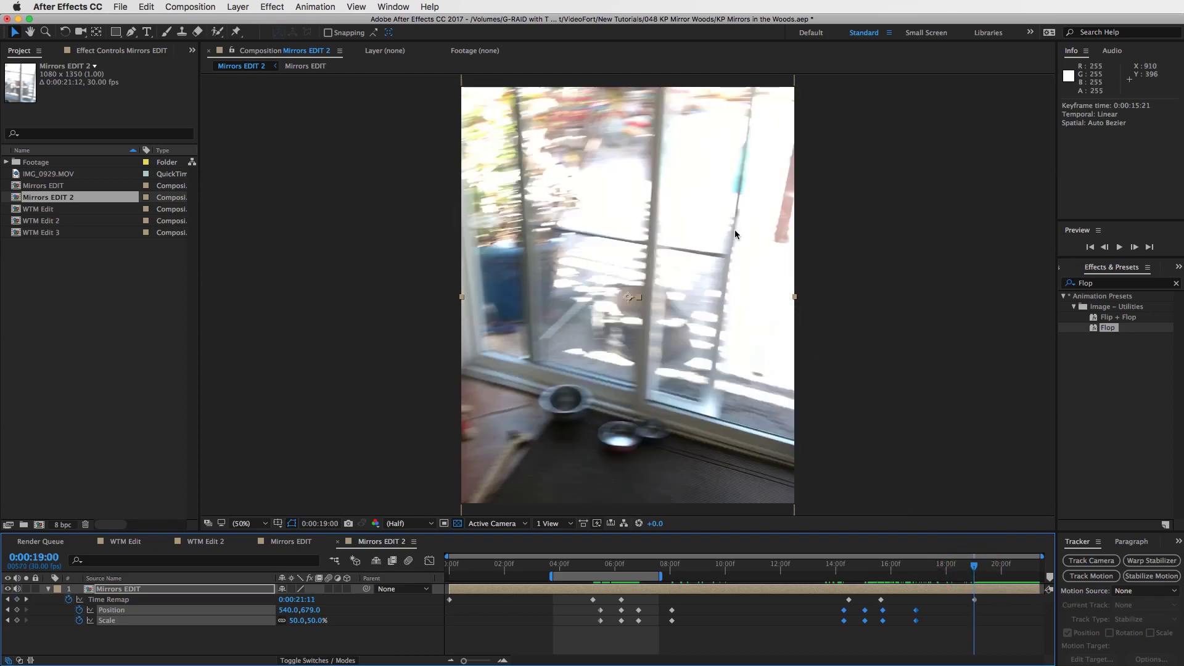
{"action": "key", "text": "n"}
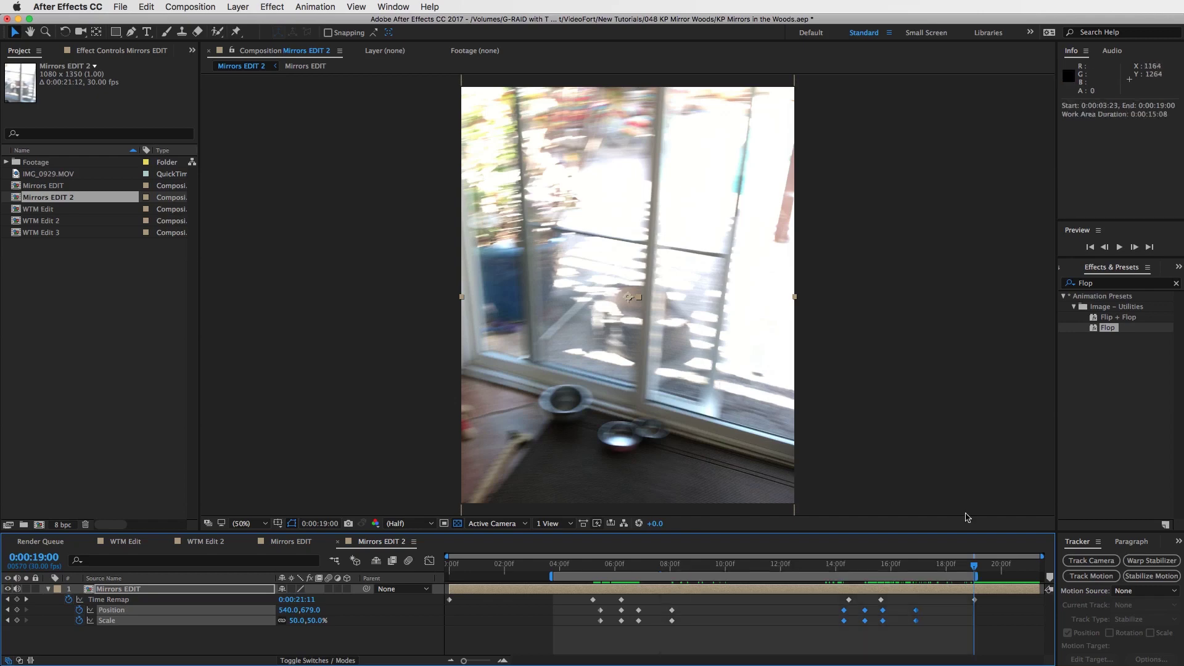
{"action": "left_click_drag", "start_coordinate": [547, 576], "coordinate": [442, 572]}
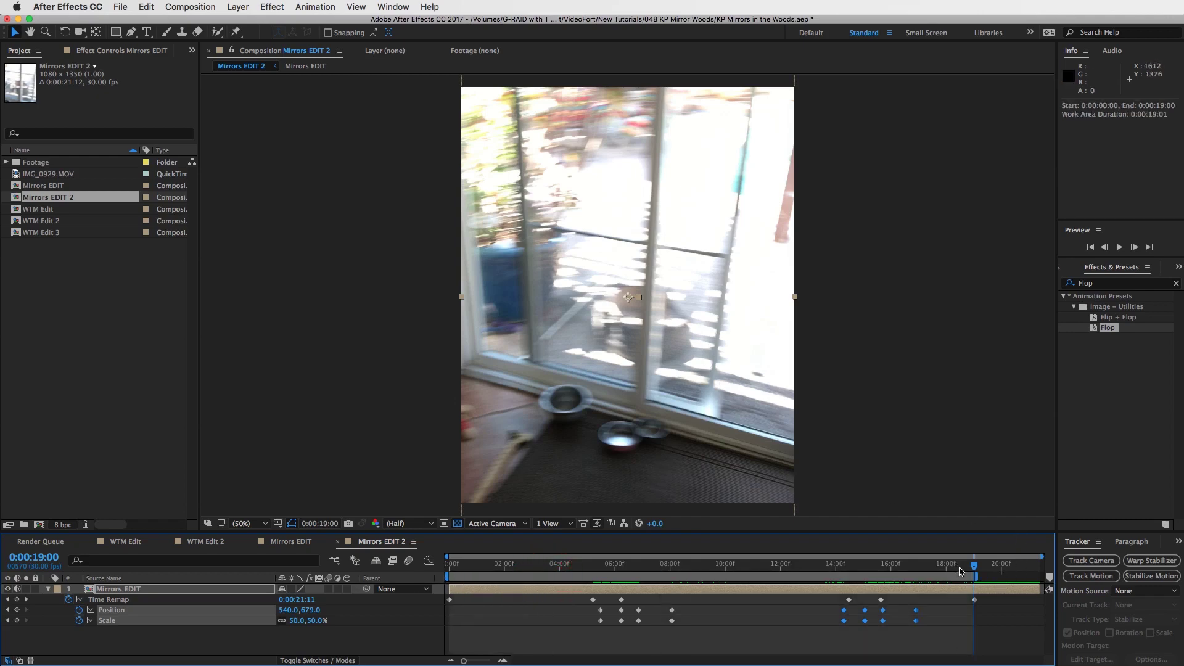
- Check the second mirror pass between 0:00:13:23 and 0:00:15:11 for remaining edge gaps
{"action": "key", "text": "Page_Down"}
{"action": "left_click_drag", "start_coordinate": [961, 566], "coordinate": [870, 565]}
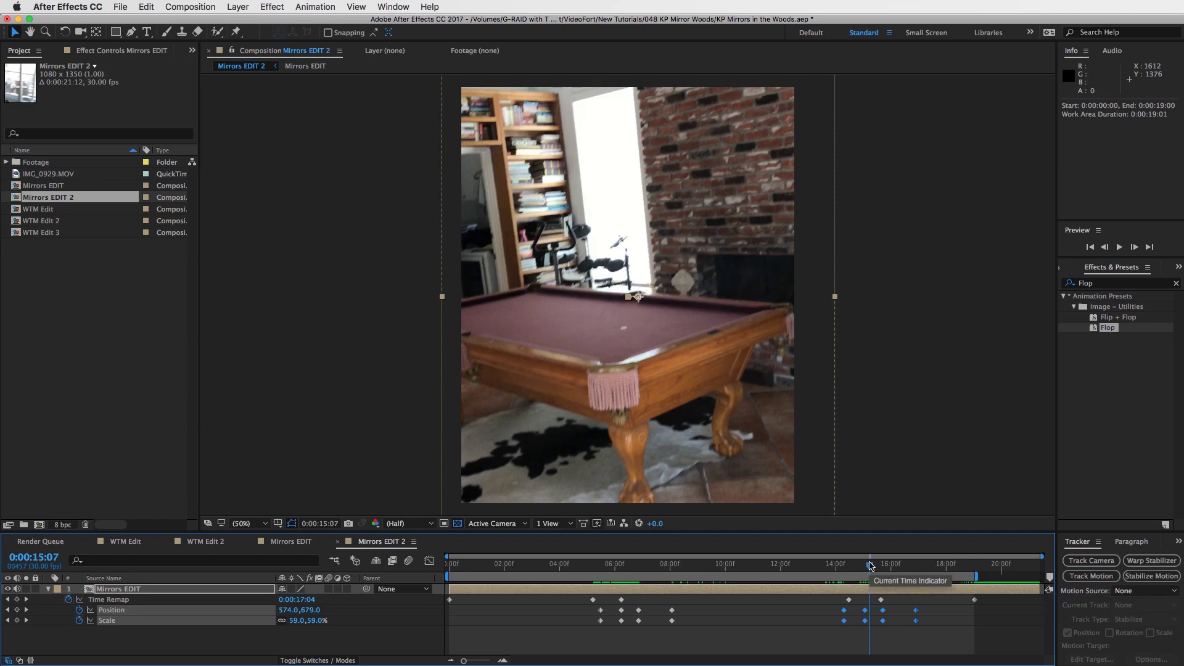
{"action": "left_click_drag", "start_coordinate": [871, 566], "coordinate": [830, 566]}
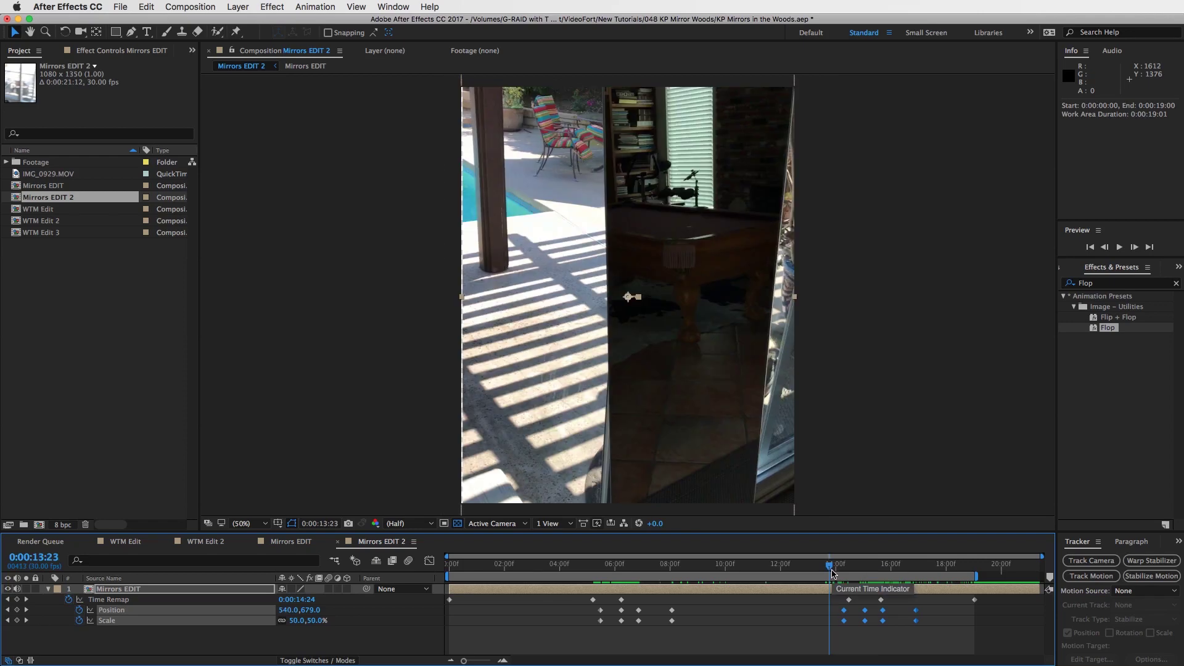
{"action": "left_click", "coordinate": [871, 564]}
{"action": "left_click_drag", "start_coordinate": [873, 564], "coordinate": [873, 564]}
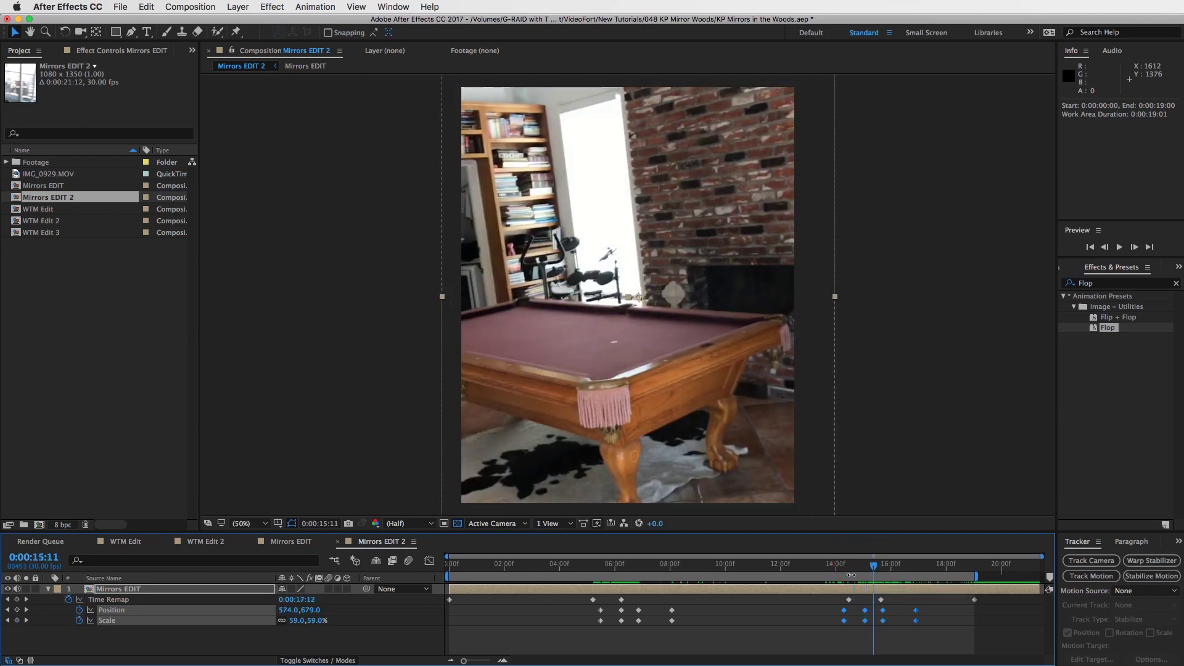
- Open the Mirrors EDIT composition and examine the transition from SECOND CLIP to First Clip 3 around 0:00:18:00
{"action": "left_click", "coordinate": [290, 542]}
{"action": "left_click", "coordinate": [937, 564]}
{"action": "left_click_drag", "start_coordinate": [941, 570], "coordinate": [945, 572]}
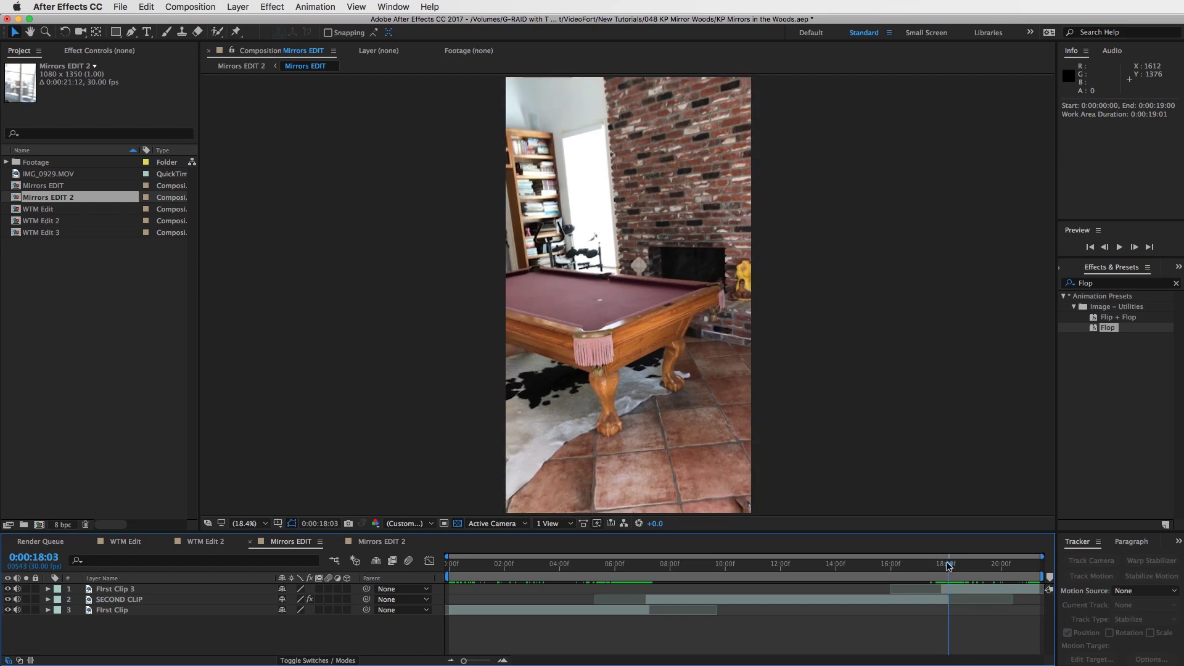
{"action": "left_click", "coordinate": [947, 566]}
{"action": "left_click", "coordinate": [946, 587]}
{"action": "left_click", "coordinate": [943, 599]}
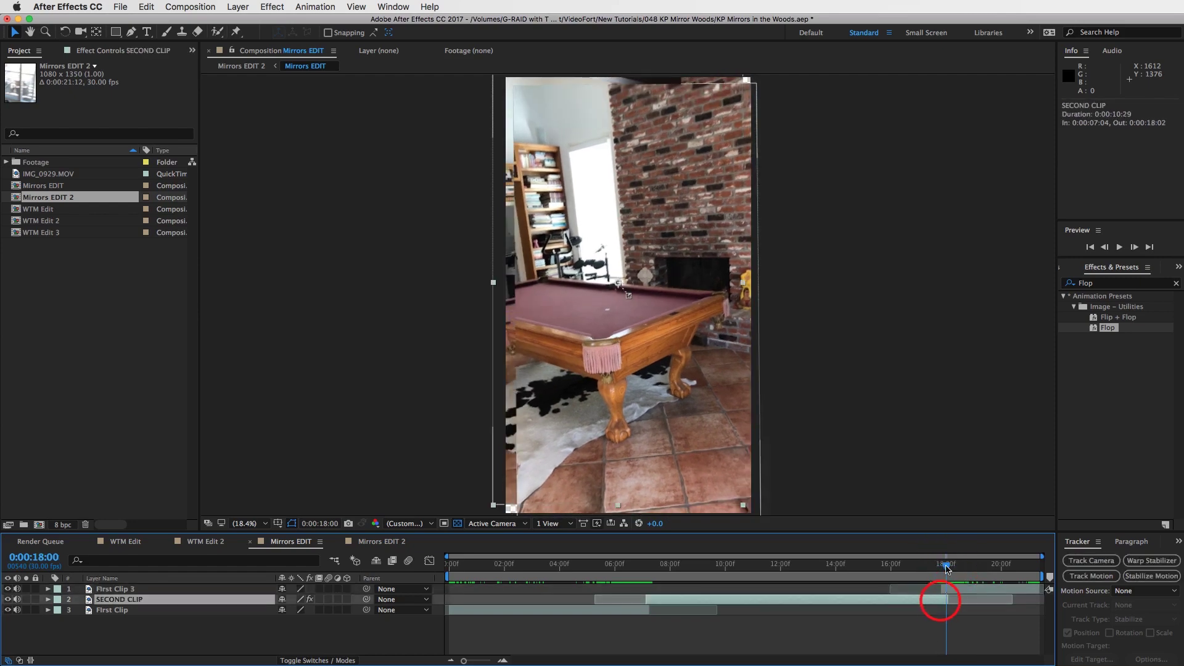
{"action": "left_click_drag", "start_coordinate": [947, 564], "coordinate": [943, 564]}
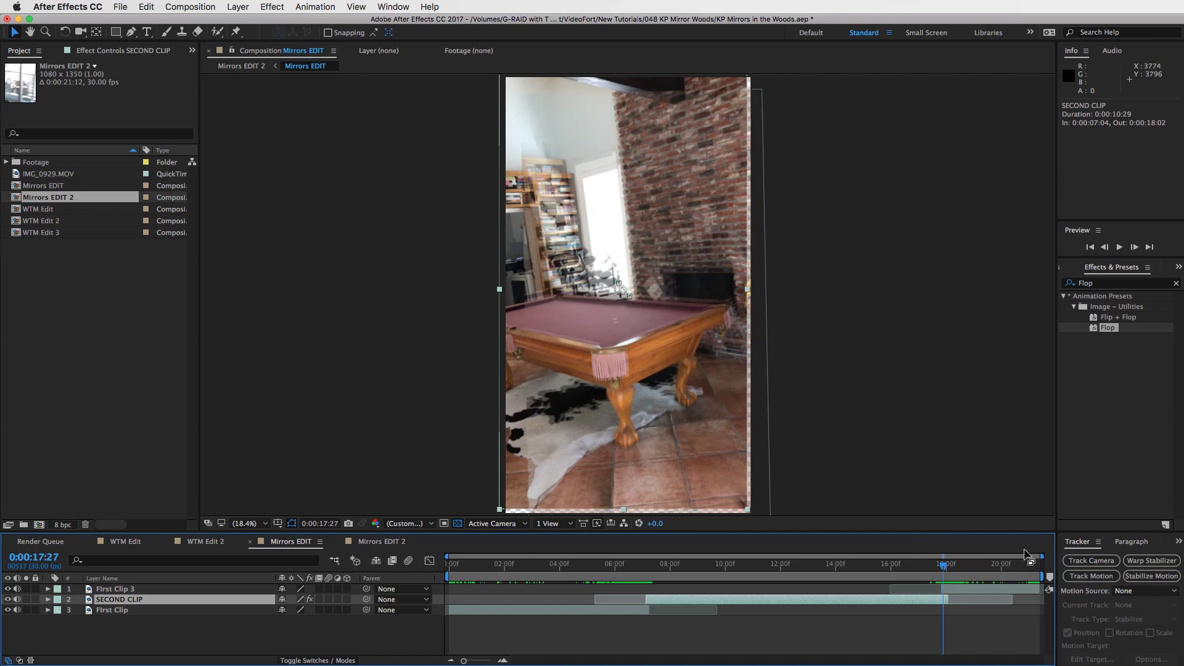
- Reveal SECOND CLIP's keyframed properties and examine how it lines up with First Clip 3 between 0:00:17:25 and 0:00:17:29
{"action": "key", "text": "u"}
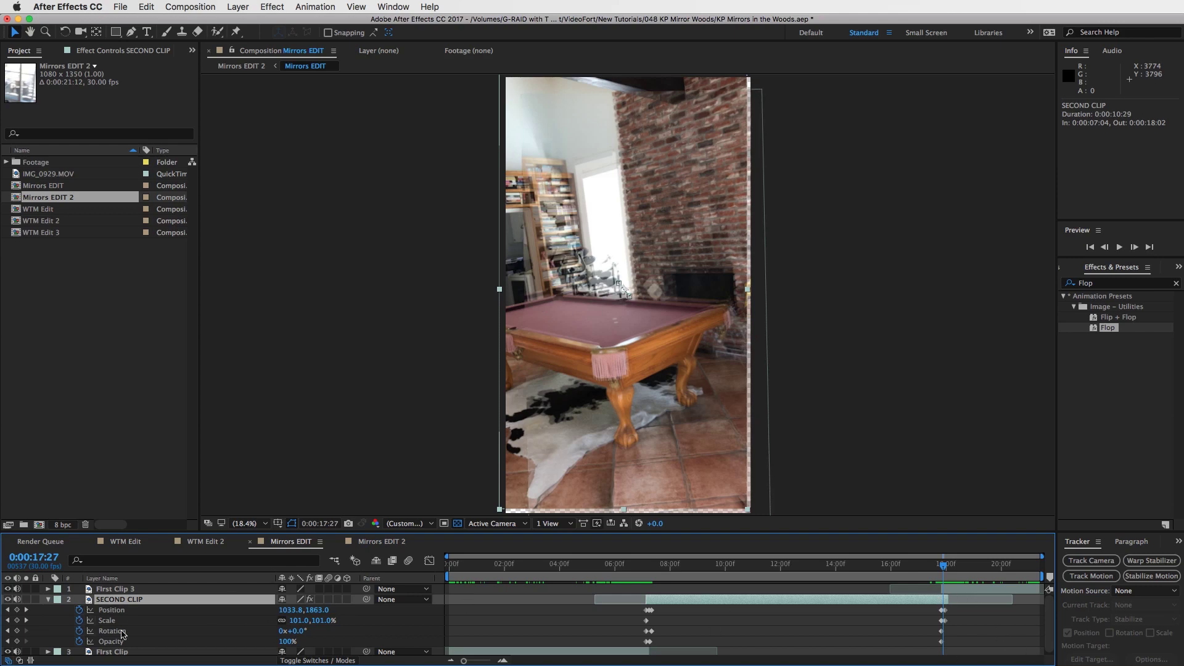
{"action": "left_click_drag", "start_coordinate": [943, 567], "coordinate": [941, 568]}
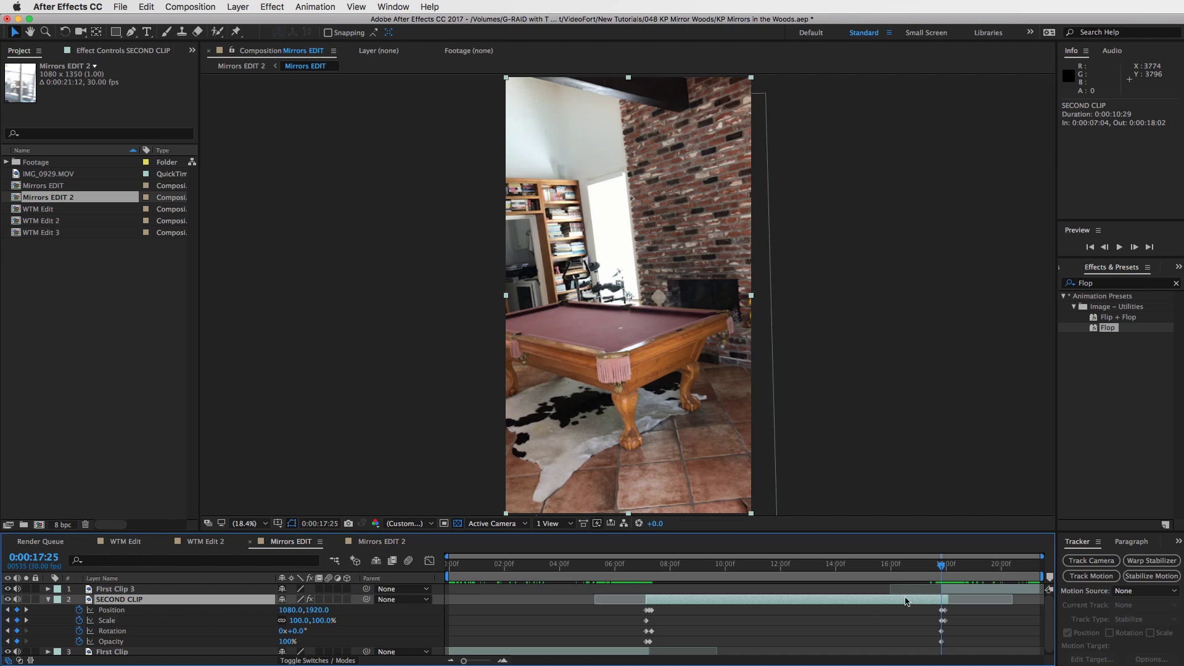
{"action": "left_click_drag", "start_coordinate": [937, 566], "coordinate": [946, 569]}
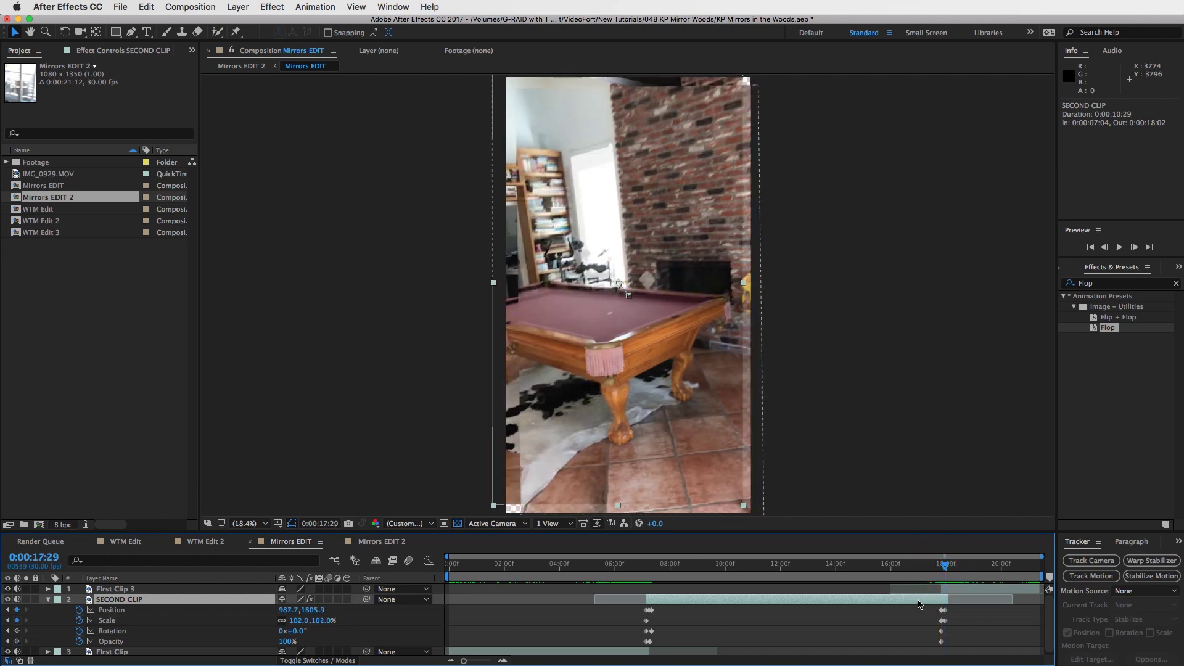
{"action": "left_click", "coordinate": [965, 587]}
{"action": "left_click", "coordinate": [943, 566]}
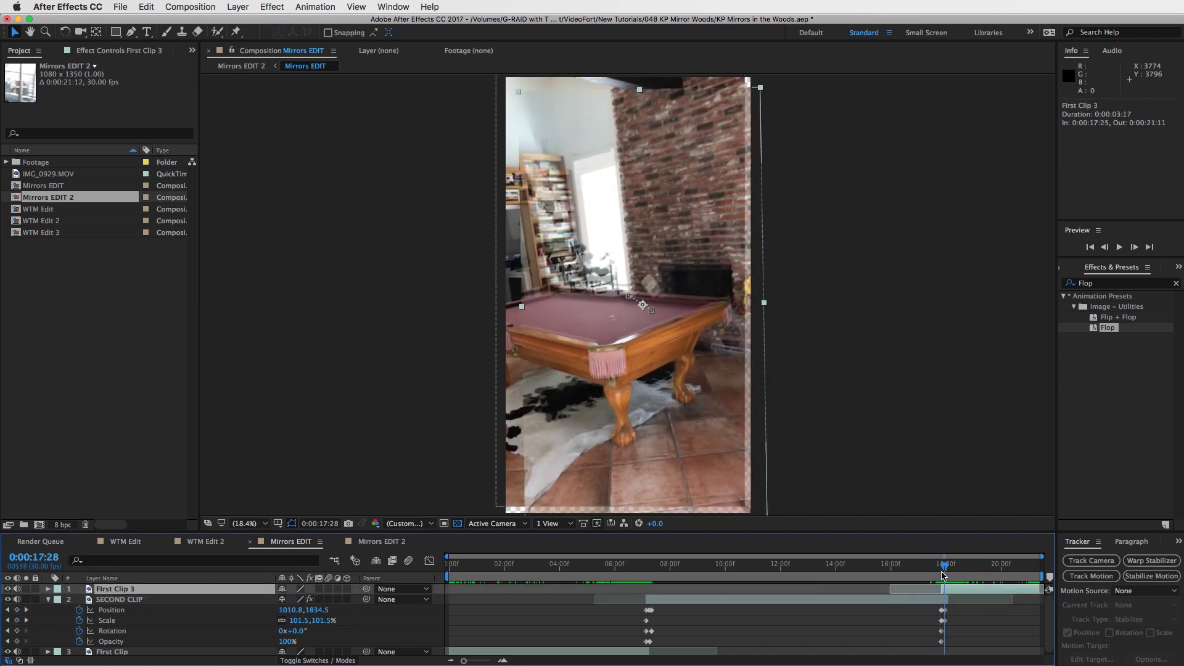
{"action": "left_click_drag", "start_coordinate": [943, 566], "coordinate": [792, 566]}
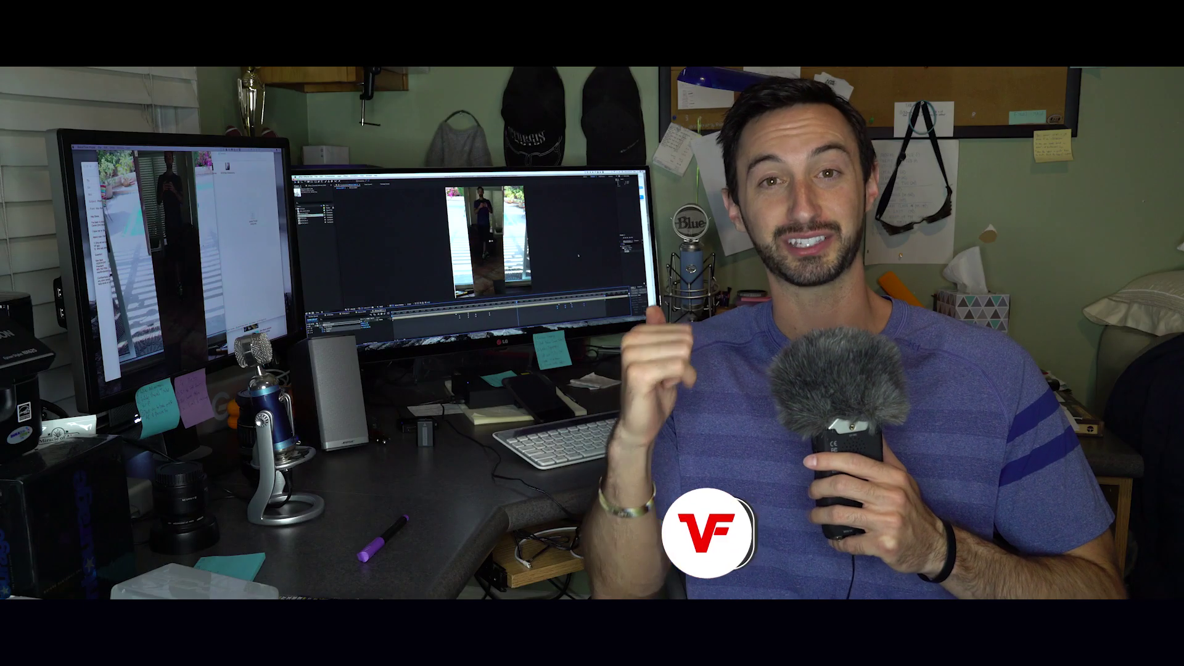